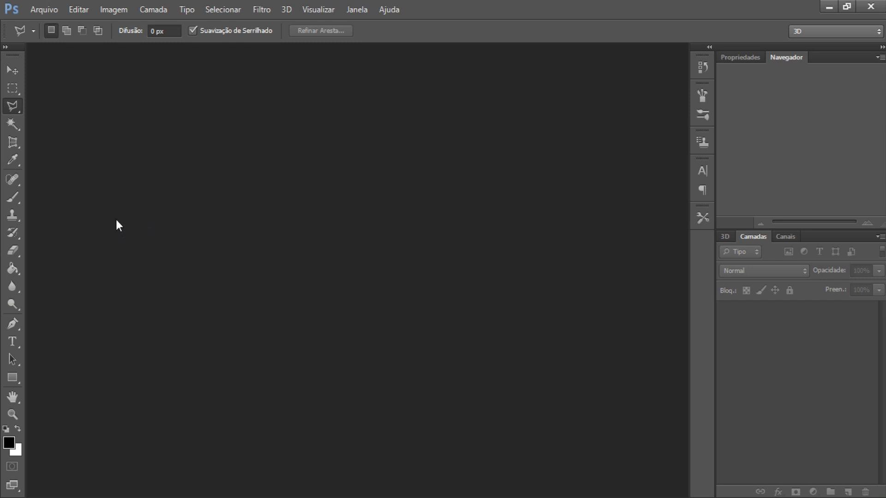
# Open the image John Wick C I from the Aula 3 Photoshop folder on the desktop.
pyautogui.click(52, 11)
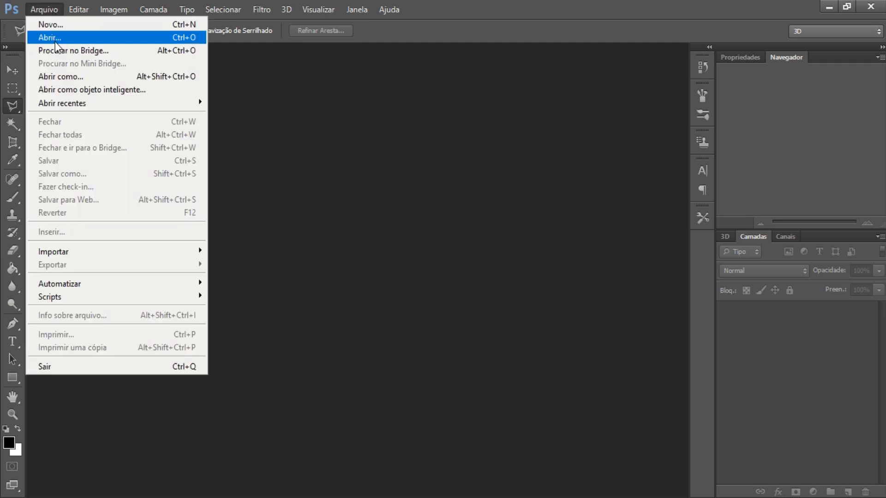
pyautogui.click(430, 152)
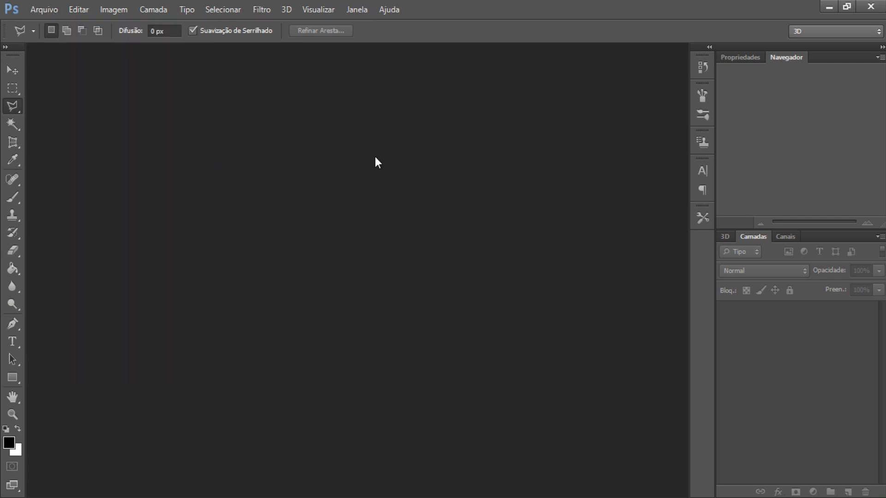
pyautogui.doubleClick(314, 220)
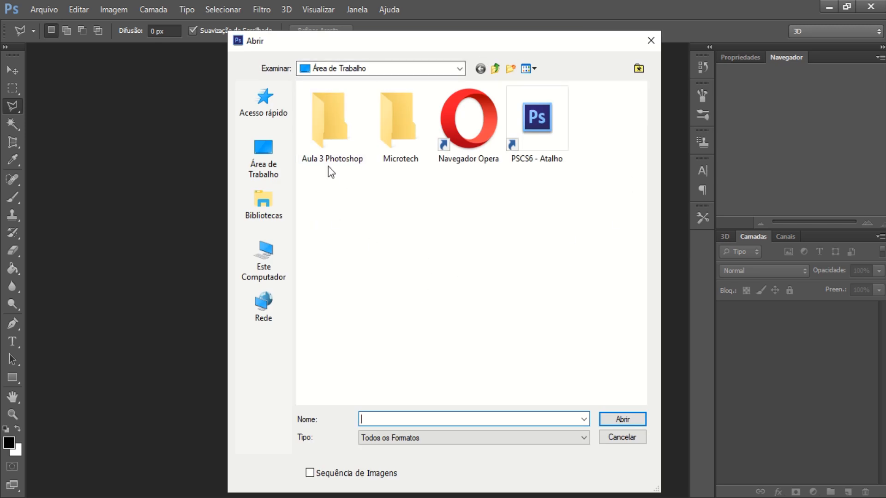
pyautogui.doubleClick(335, 133)
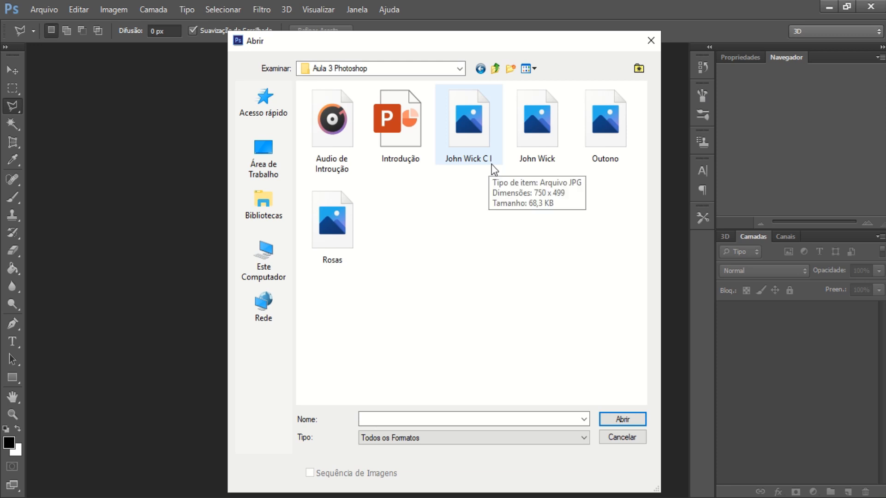
pyautogui.click(476, 133)
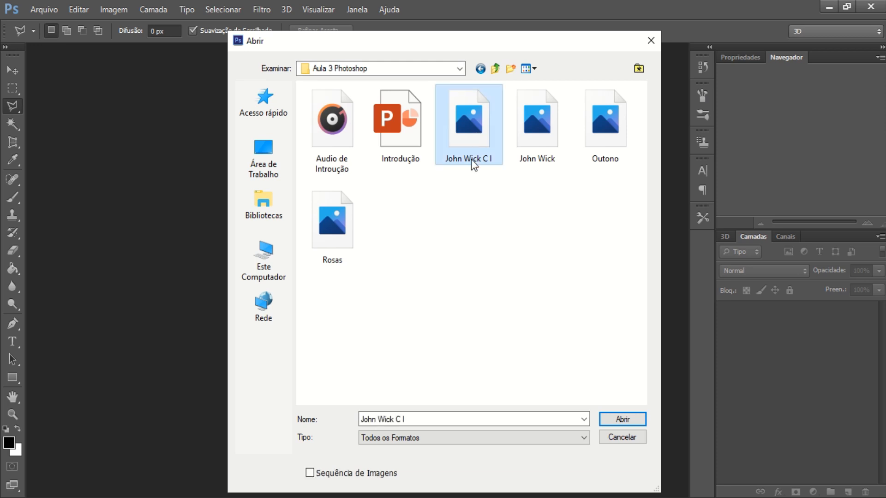
pyautogui.click(626, 422)
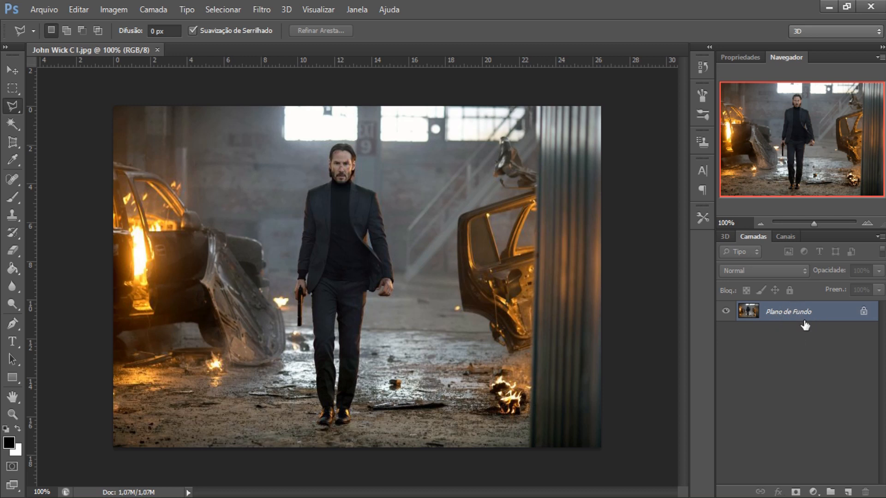
# Unlock the background by converting it into a normal layer named John Wick.
pyautogui.doubleClick(864, 313)
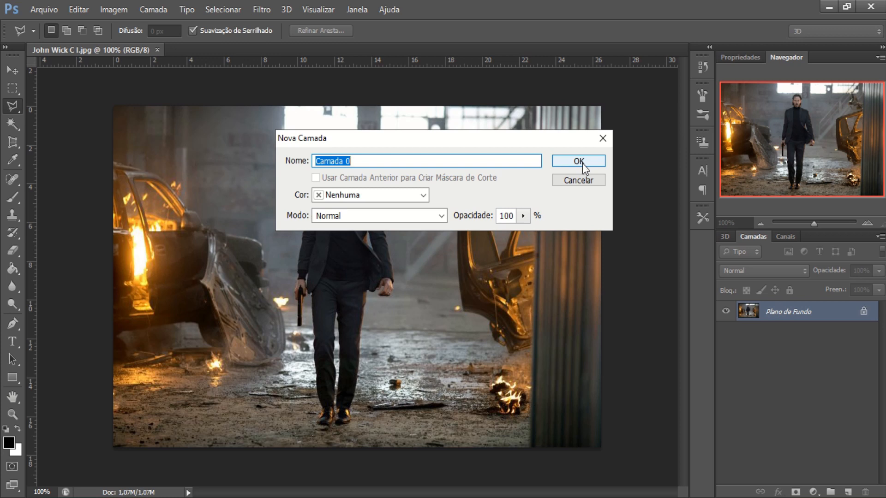
pyautogui.write('J')
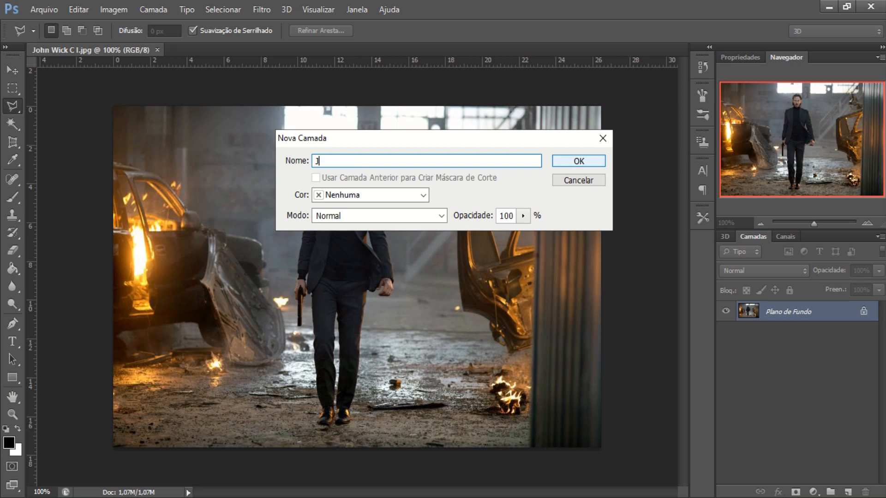
pyautogui.write('ohn Wick')
pyautogui.click(595, 158)
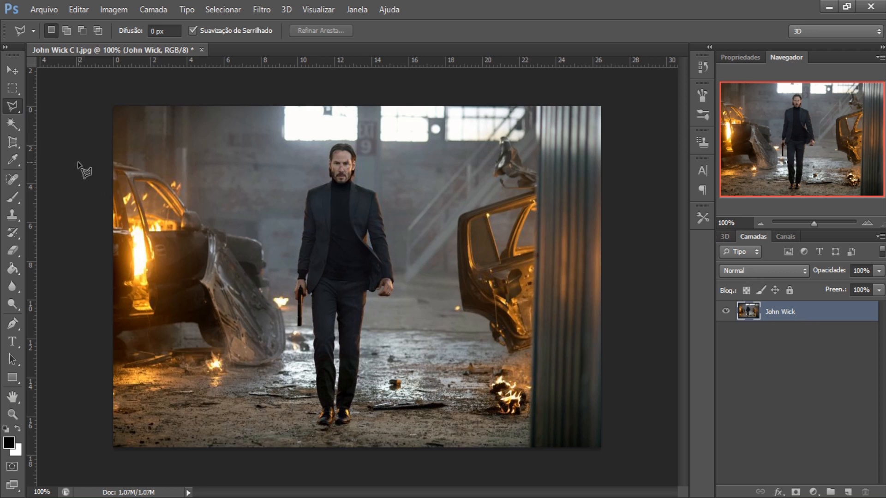
# Delete the wide background areas on both sides of the walking man using full-height rectangular selections, and deselect.
pyautogui.click(15, 92)
pyautogui.moveTo(113, 106); pyautogui.dragTo(281, 455)
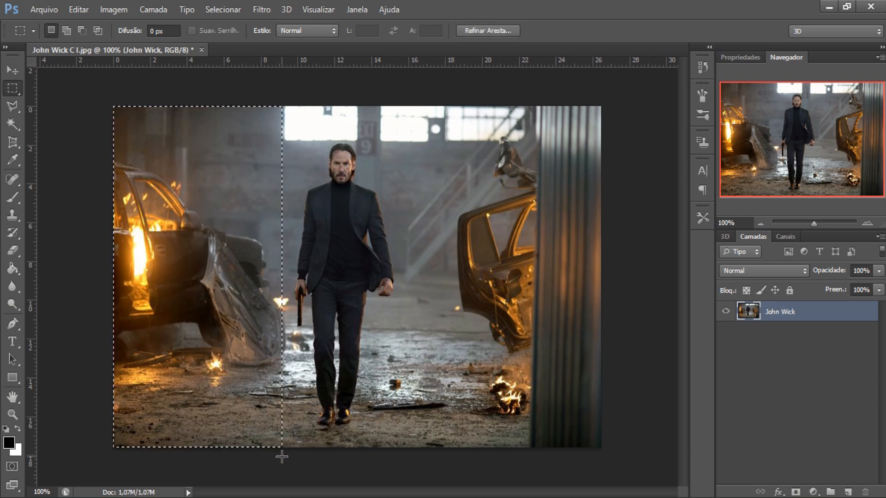
pyautogui.press('Delete')
pyautogui.moveTo(406, 84); pyautogui.dragTo(678, 496)
pyautogui.press('Delete')
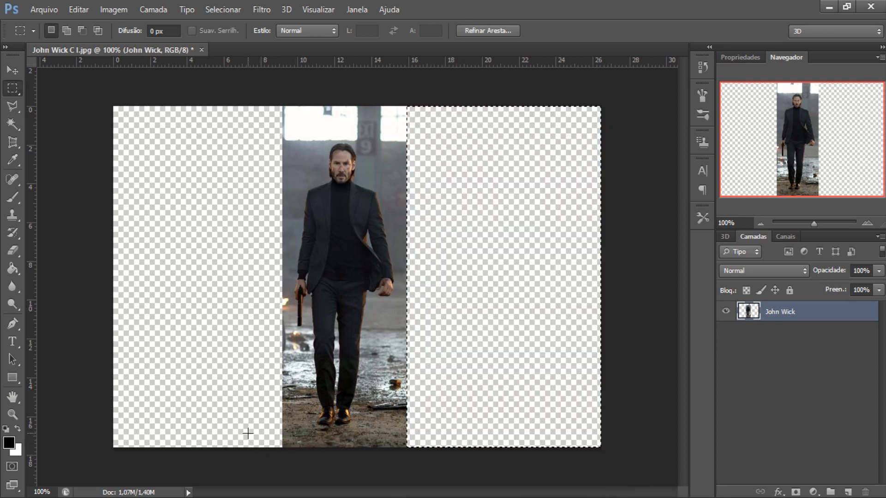
pyautogui.hotkey('ctrl', 'd')
# Delete the background strips below the man's shoes and above his head using rectangular selections, and deselect.
pyautogui.moveTo(252, 428); pyautogui.dragTo(474, 480)
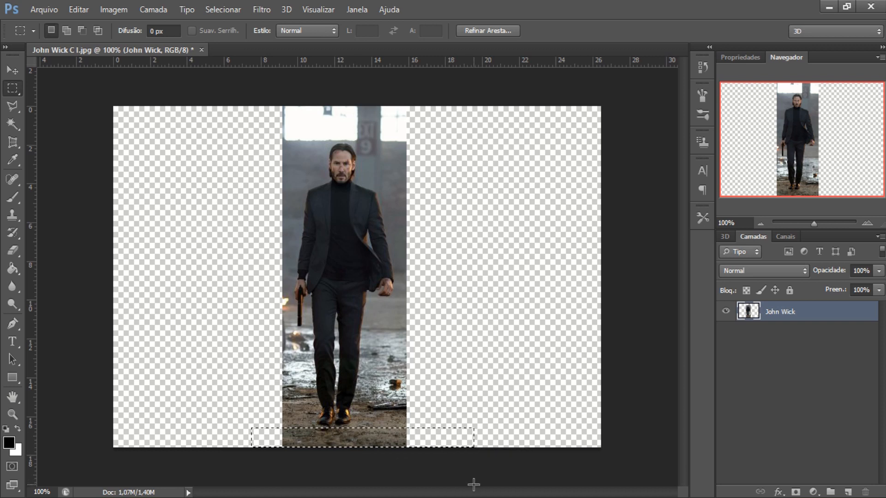
pyautogui.moveTo(262, 97); pyautogui.dragTo(434, 141)
pyautogui.press('Delete')
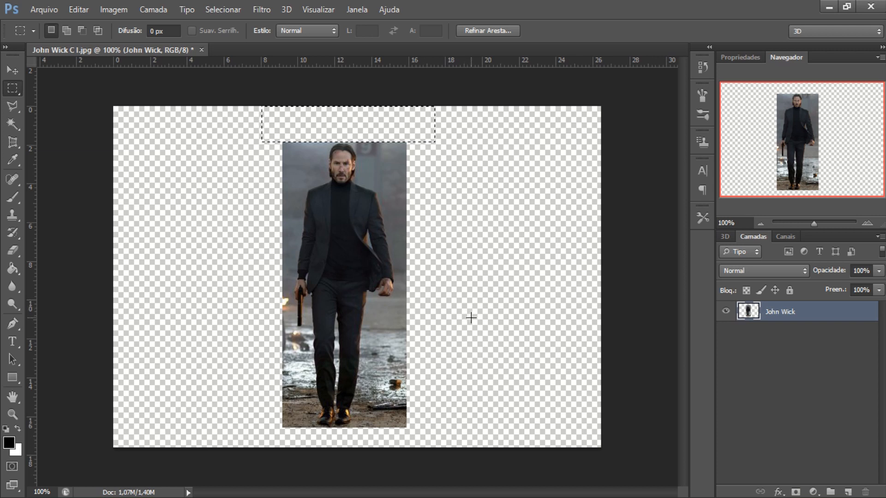
pyautogui.click(461, 349)
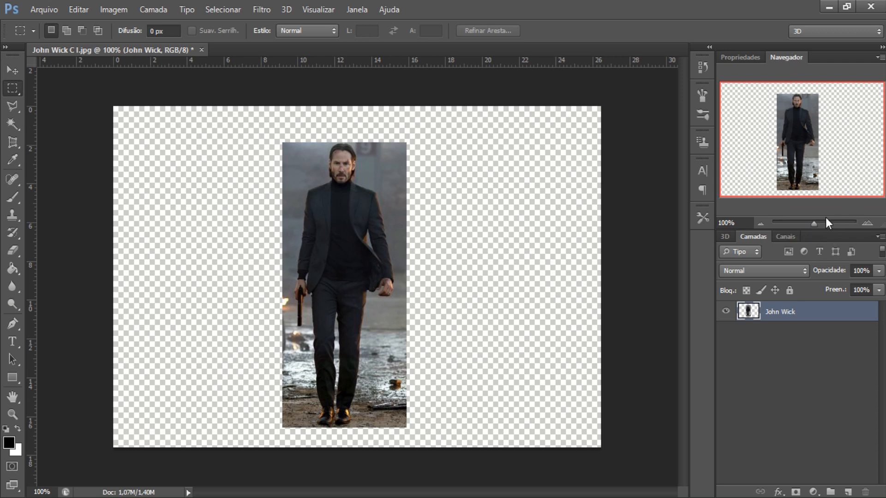
# Try a freehand Lasso selection along the man's shoulder, neck and head at about 234% zoom, and deselect it.
pyautogui.moveTo(815, 223); pyautogui.dragTo(825, 223)
pyautogui.moveTo(811, 163); pyautogui.dragTo(800, 116)
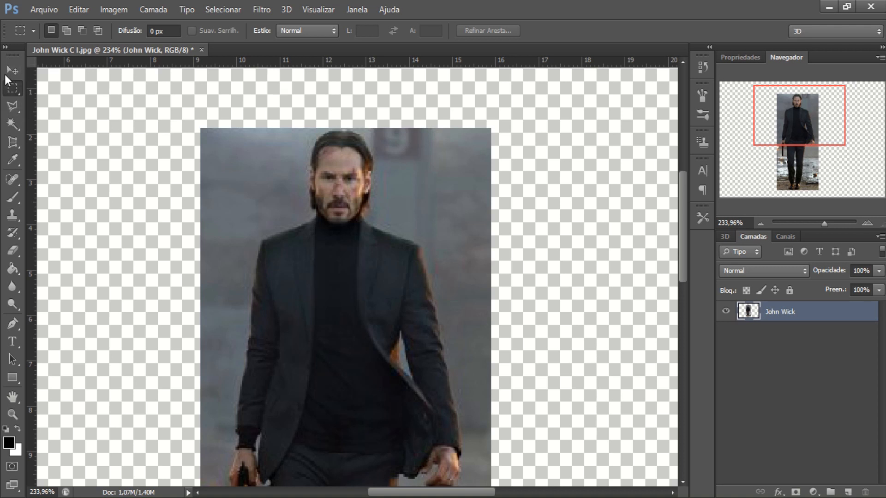
pyautogui.click(13, 105)
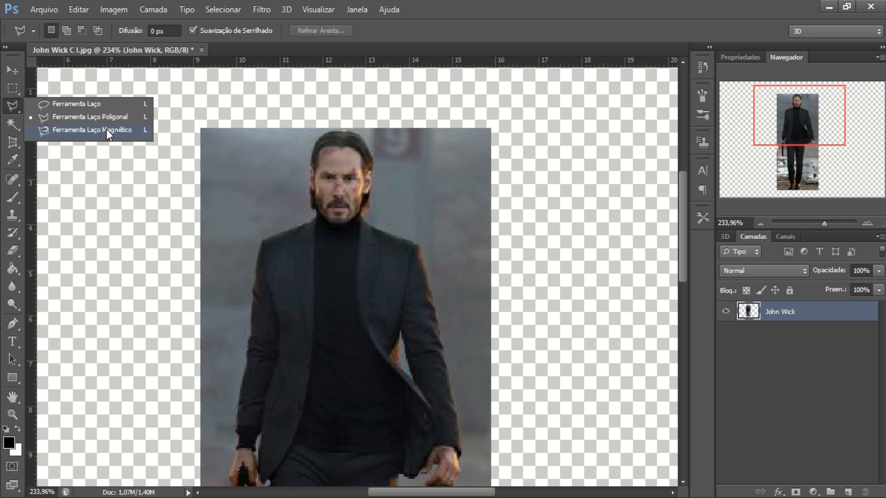
pyautogui.click(88, 105)
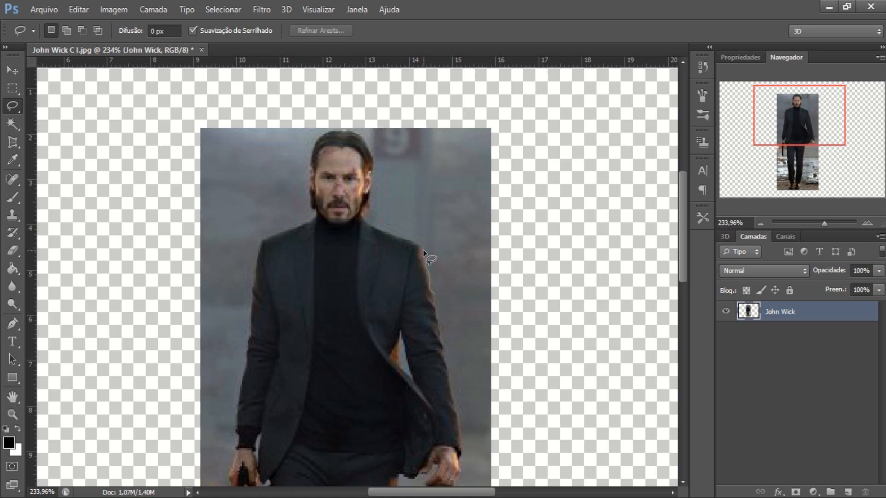
pyautogui.moveTo(418, 246)
pyautogui.mouseDown()
pyautogui.moveTo(366, 219)
pyautogui.moveTo(372, 146)
pyautogui.mouseUp()
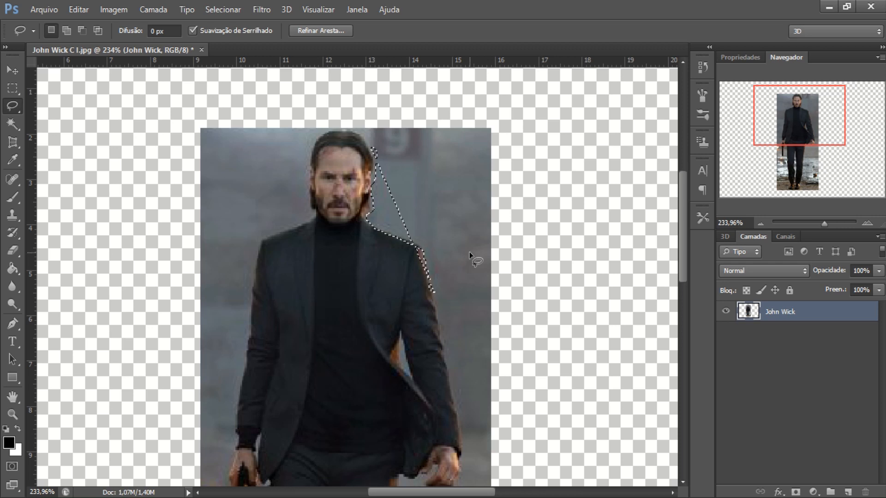
pyautogui.hotkey('ctrl', 'd')
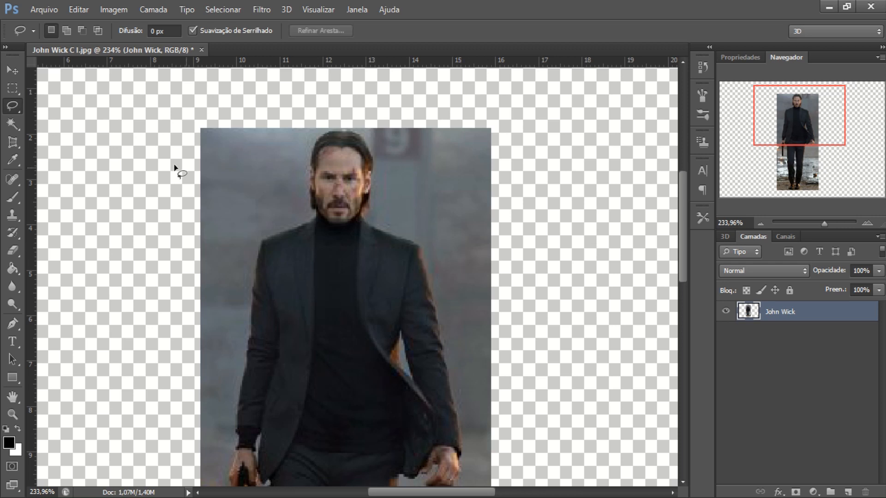
# Trace the man with the Magnetic Lasso from the shoulder on the image's right, around the head to the opposite jaw, removing misplaced anchors.
pyautogui.click(17, 109)
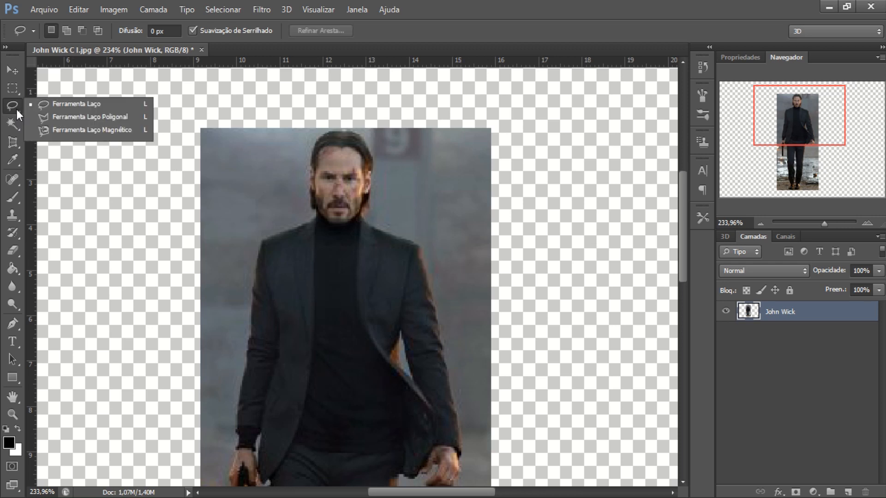
pyautogui.click(115, 133)
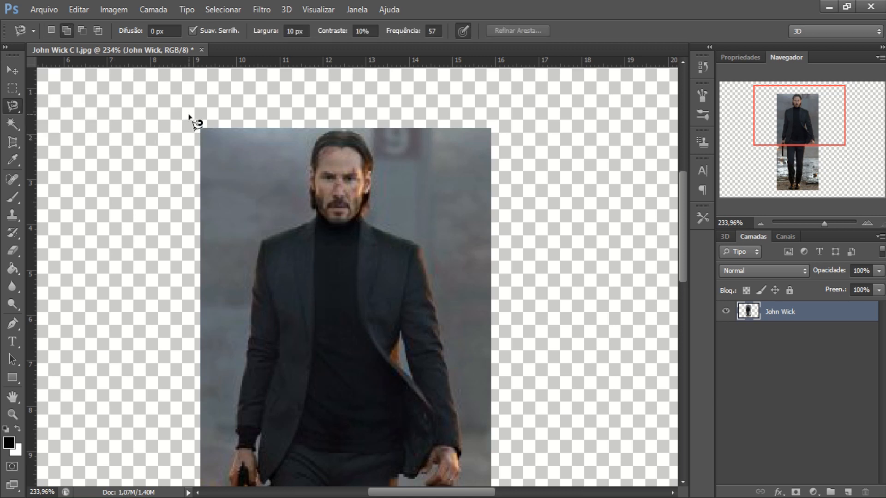
pyautogui.scroll(-4, 444, 276)
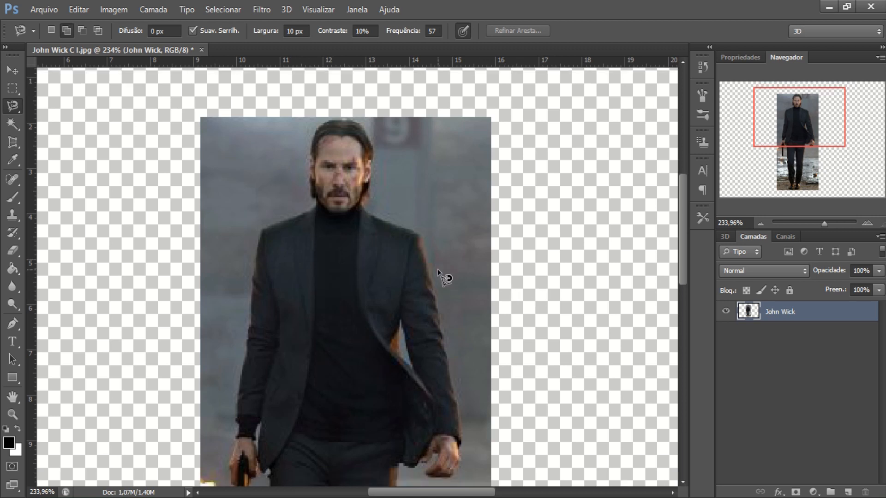
pyautogui.scroll(-4, 445, 276)
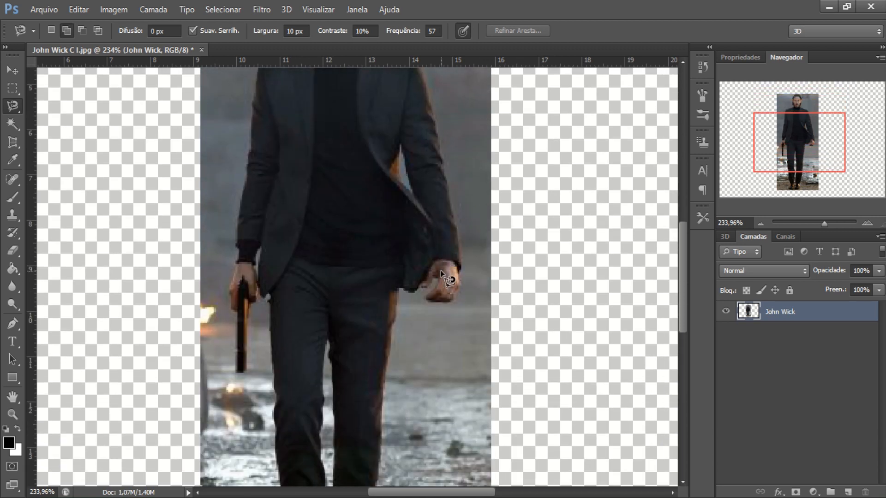
pyautogui.scroll(-9, 441, 272)
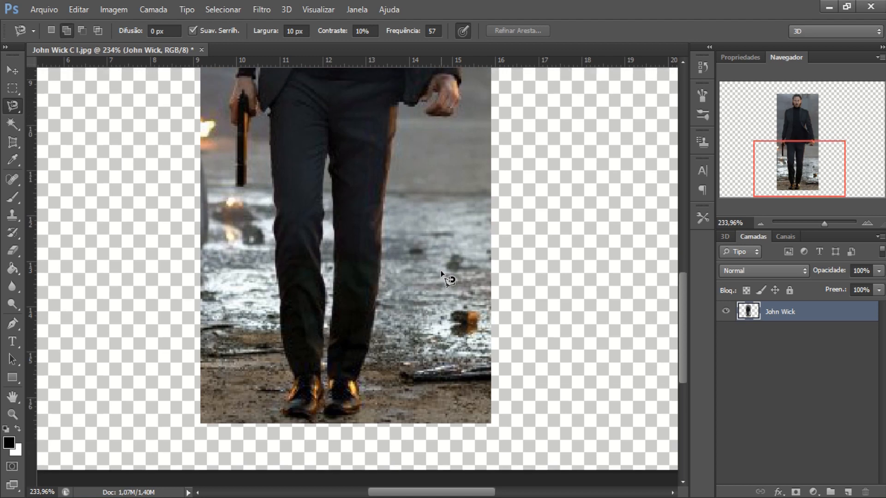
pyautogui.scroll(10, 441, 272)
pyautogui.scroll(3, 441, 275)
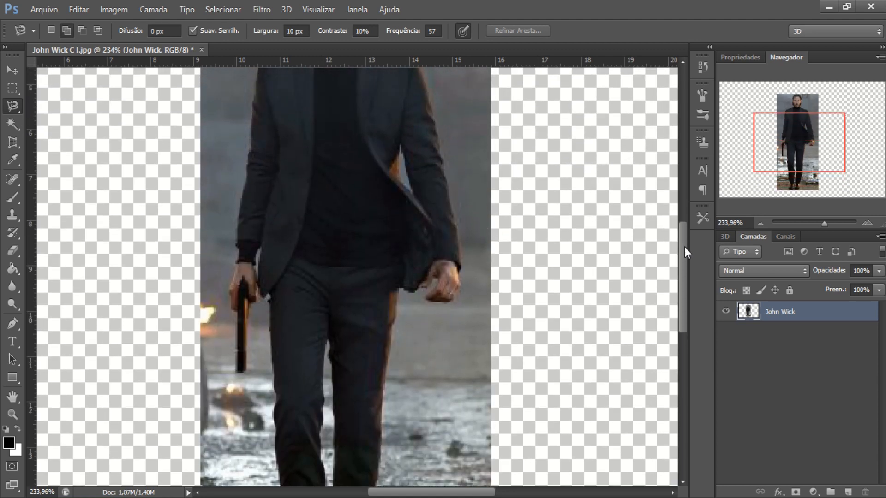
pyautogui.moveTo(685, 247); pyautogui.dragTo(680, 194)
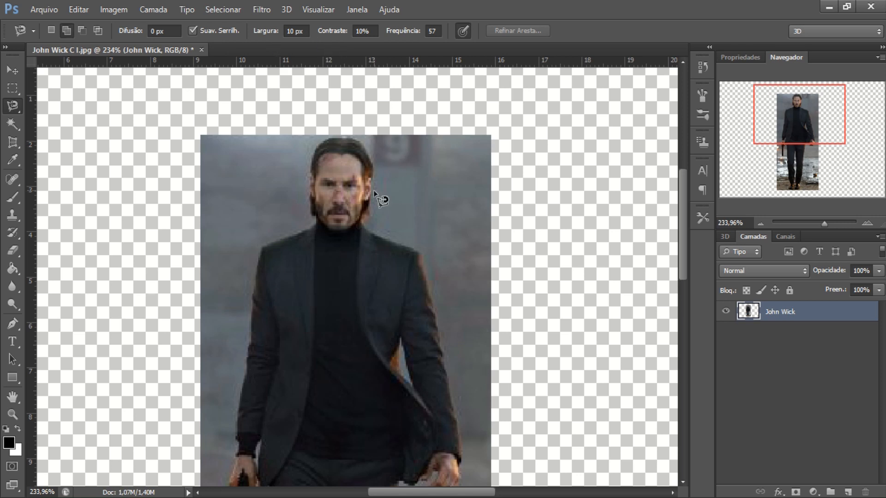
pyautogui.click(419, 254)
pyautogui.press('BackSpace')
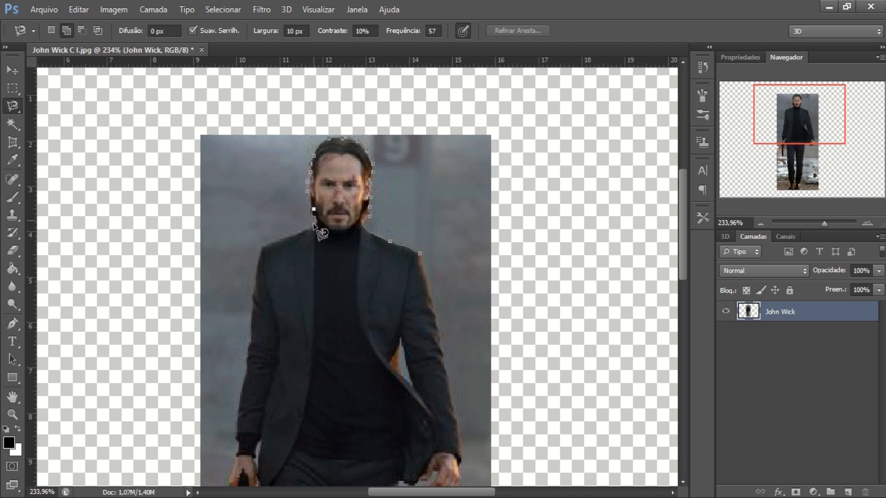
pyautogui.press('BackSpace')
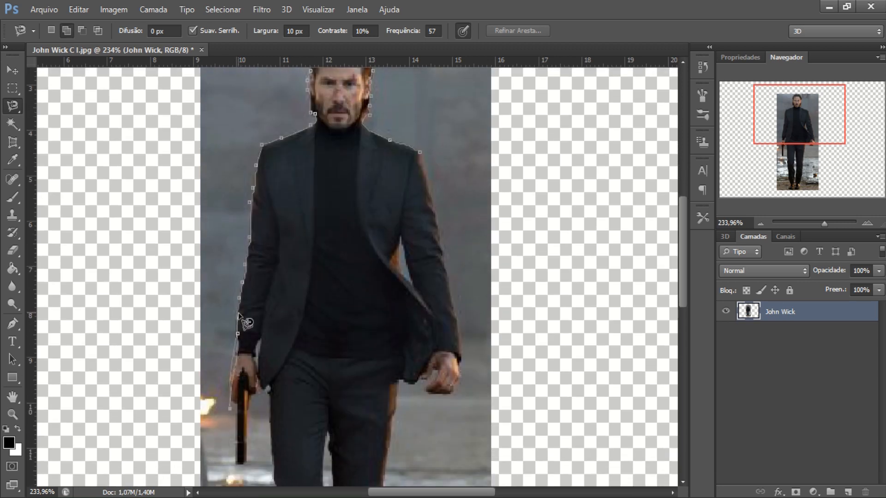
# Remove the stray anchors beside the gun-side sleeve and fix the Magnetic Lasso outline on the sleeve edge with a manual anchor.
pyautogui.press('BackSpace')
pyautogui.press('BackSpace')
pyautogui.click(236, 330)
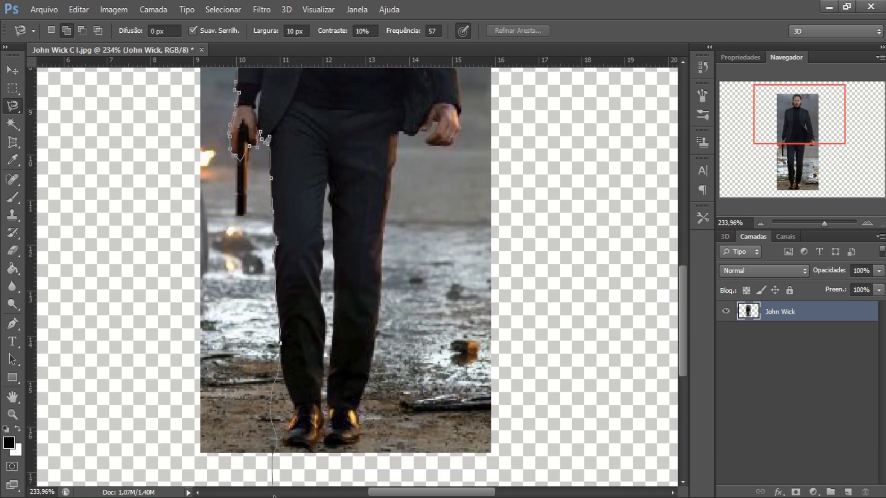
# Correct the outline along the gun-side leg and continue it around the shoe and between the legs, adding a manual anchor.
pyautogui.press('BackSpace')
pyautogui.press('BackSpace')
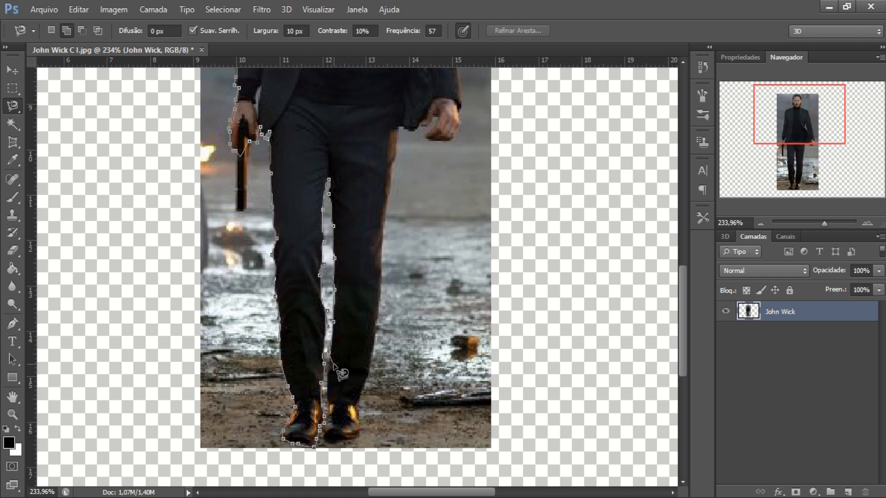
pyautogui.click(330, 363)
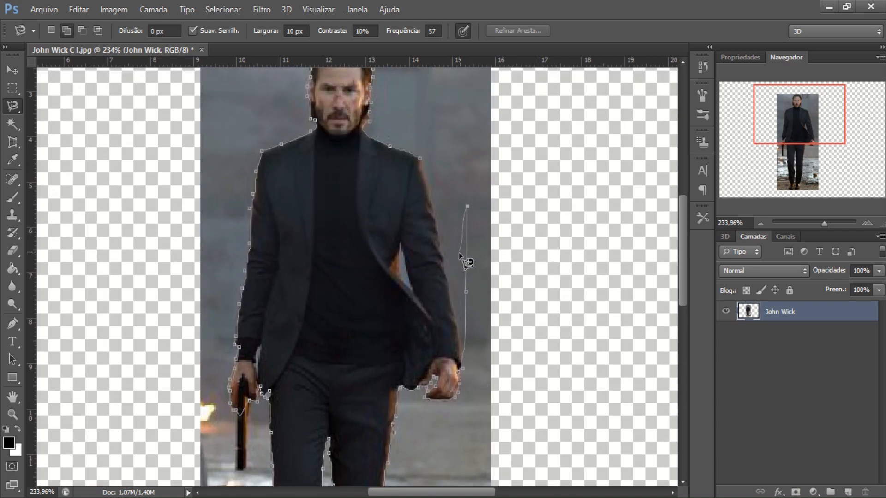
# Remove the stray anchors beside the empty-handed arm, trace its edge, close the outline at the starting shoulder, and use add-to-selection mode.
pyautogui.press('BackSpace')
pyautogui.press('BackSpace')
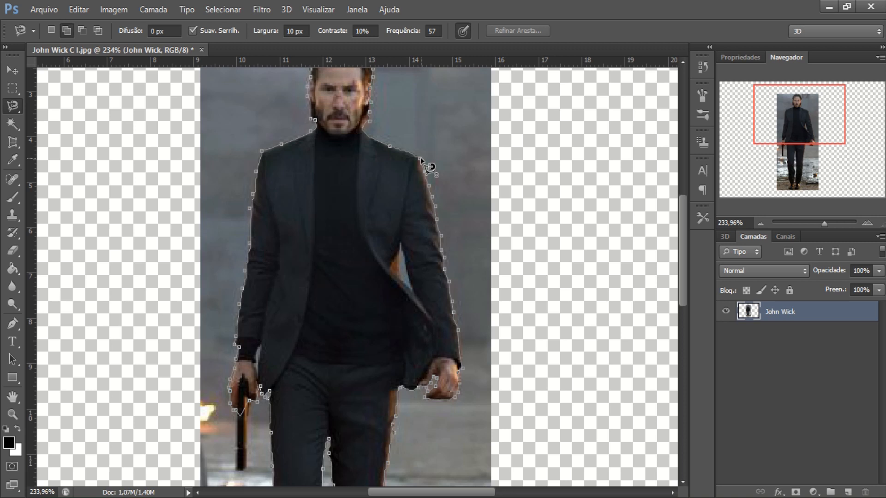
pyautogui.click(419, 158)
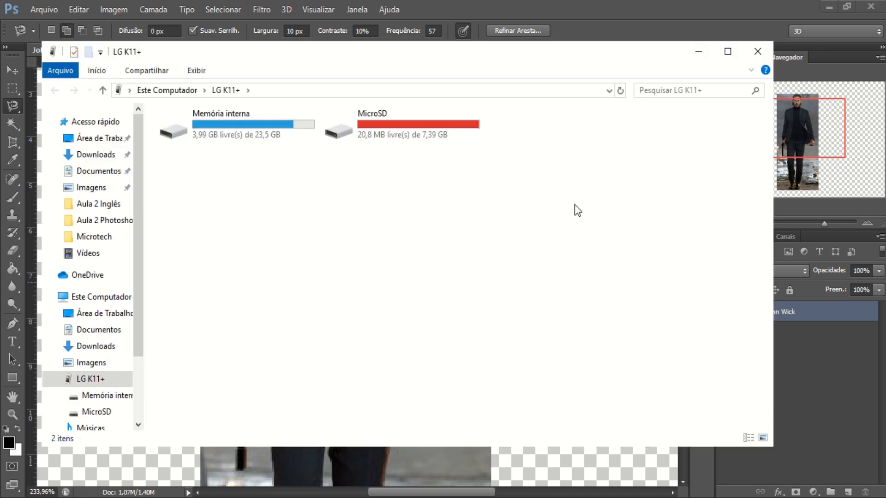
pyautogui.click(757, 51)
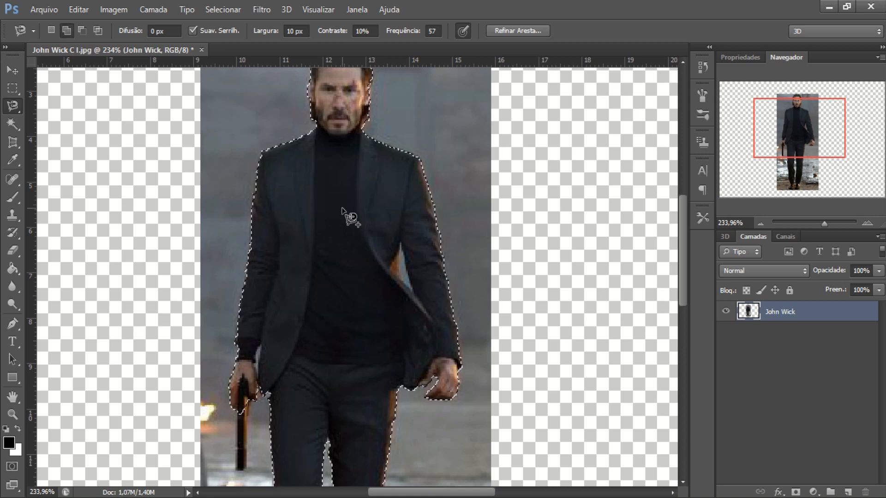
pyautogui.click(67, 30)
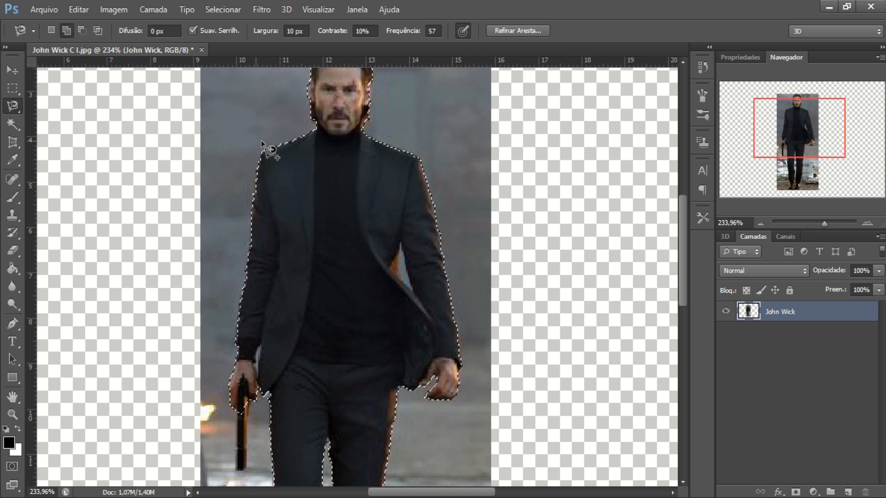
# Subtract the background gap between the empty-handed arm and the jacket from the selection with the Magnetic Lasso.
pyautogui.click(81, 30)
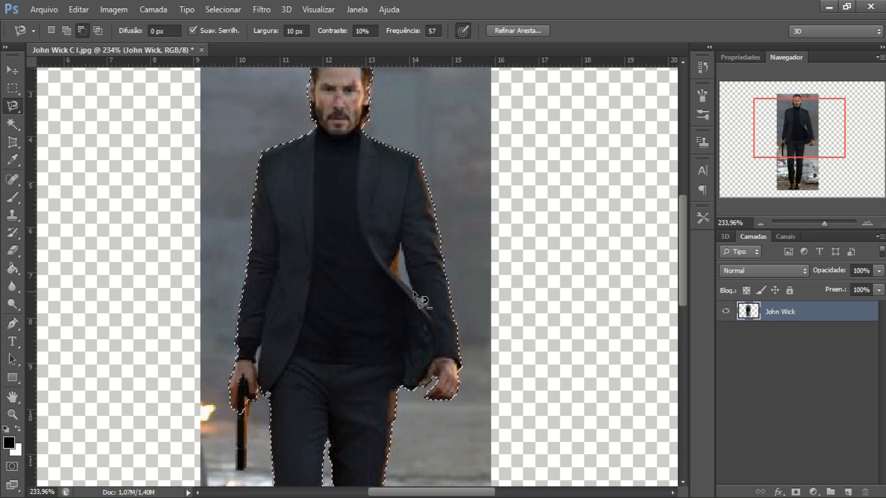
pyautogui.click(87, 34)
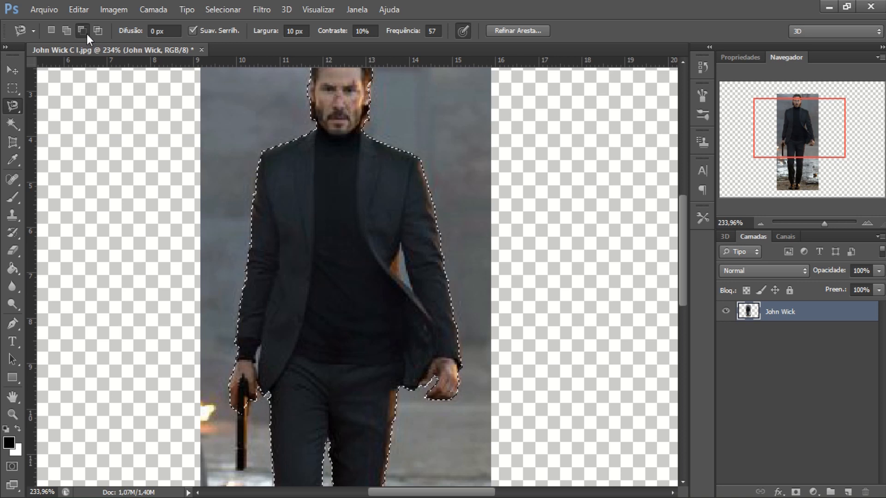
pyautogui.click(412, 290)
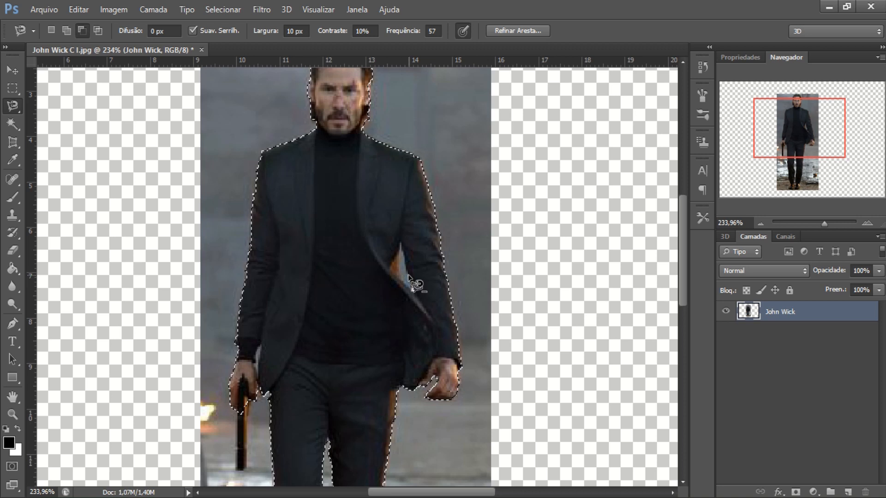
pyautogui.click(402, 249)
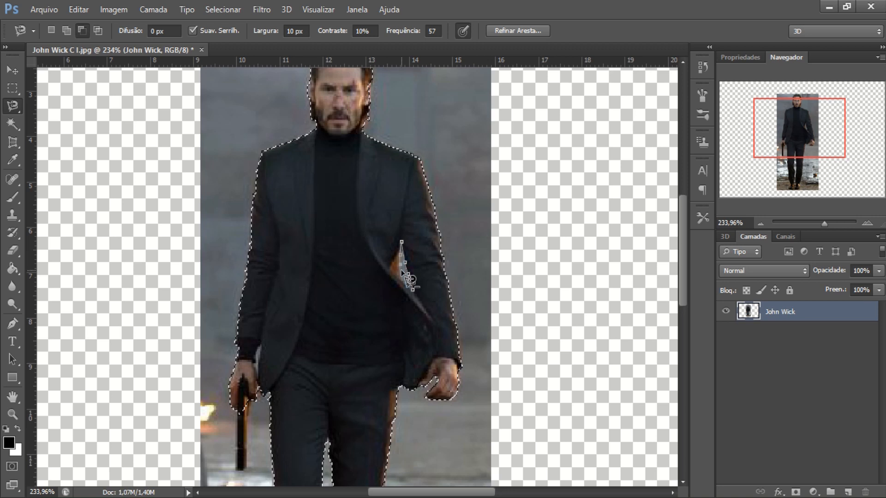
pyautogui.click(421, 300)
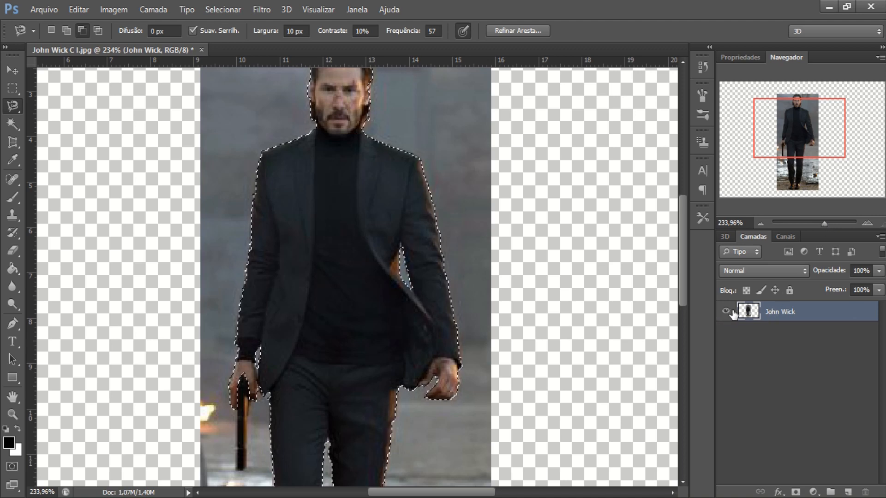
# Copy the selected man onto a new layer and make the original John Wick layer active.
pyautogui.moveTo(824, 223); pyautogui.dragTo(814, 223)
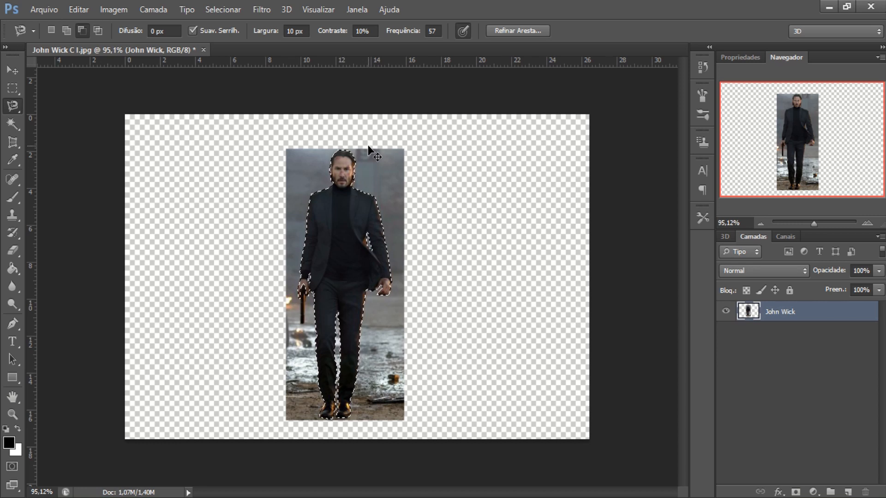
pyautogui.hotkey('ctrl', 'j')
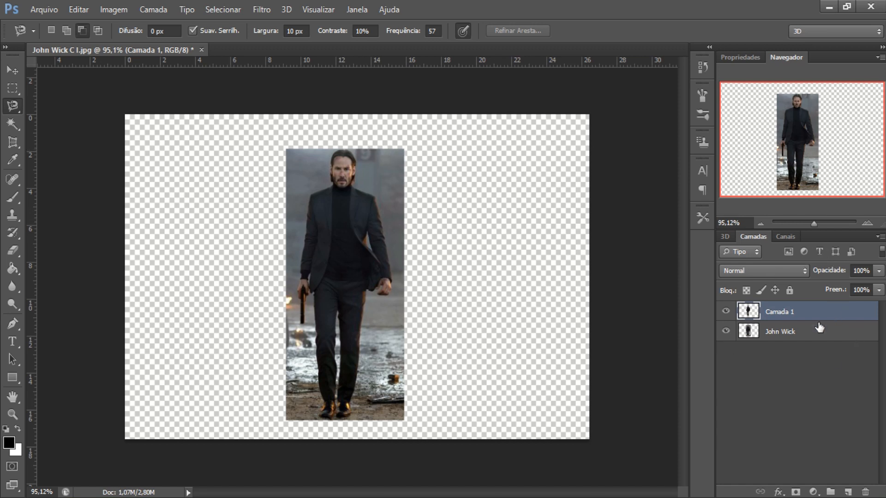
pyautogui.click(794, 332)
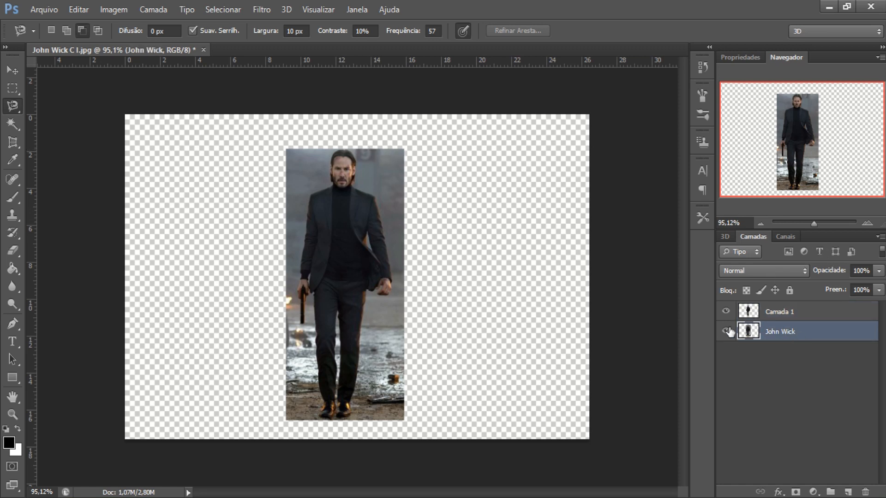
pyautogui.click(800, 313)
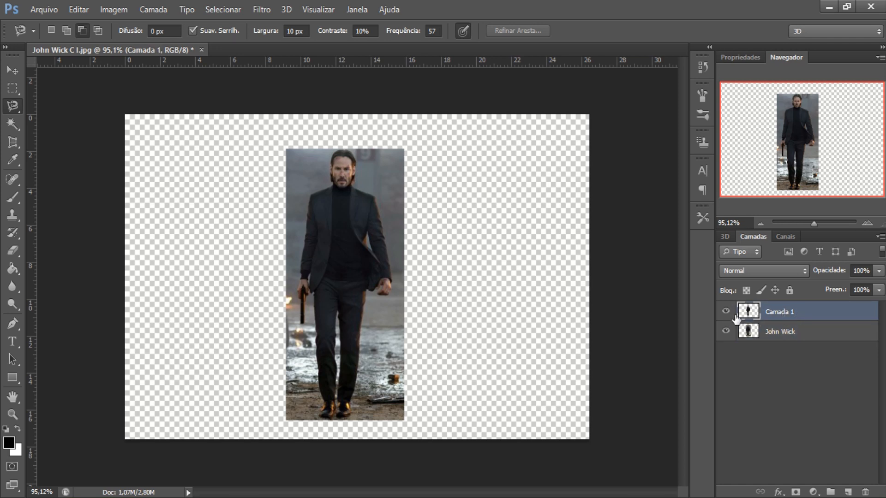
pyautogui.click(807, 333)
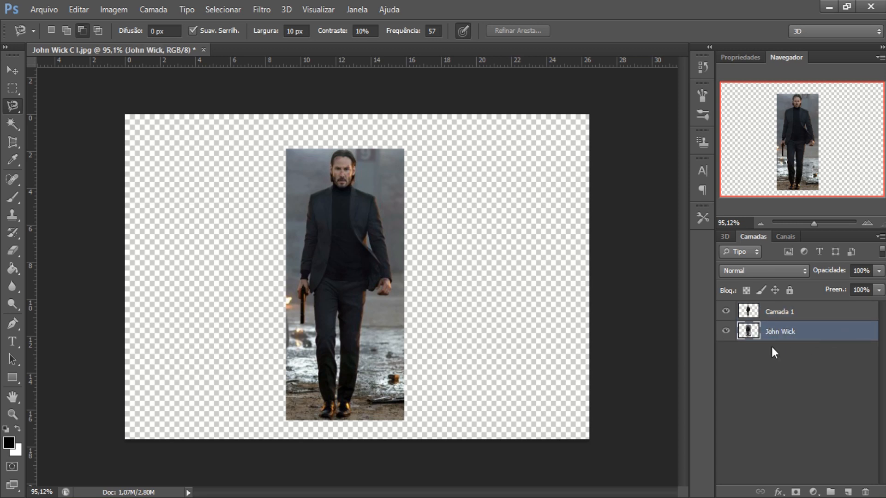
# Hide and show the John Wick layer to compare the cutout with the original photo.
pyautogui.click(726, 331)
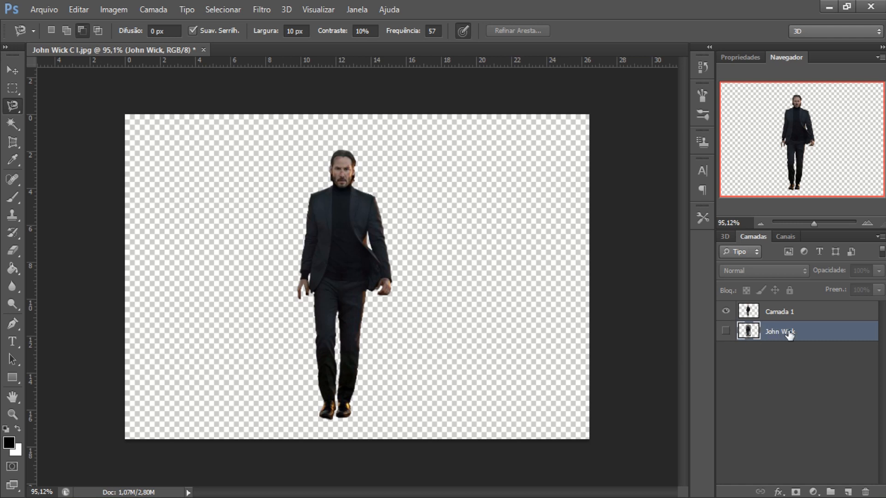
pyautogui.click(726, 330)
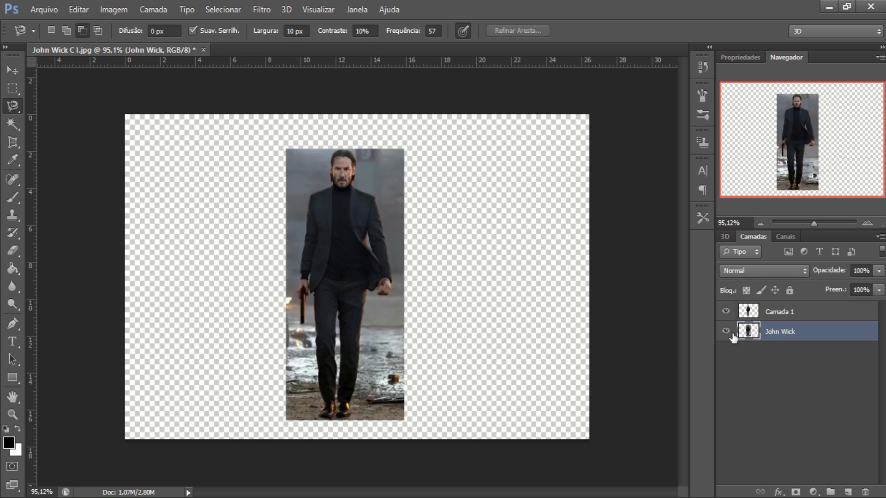
pyautogui.click(726, 332)
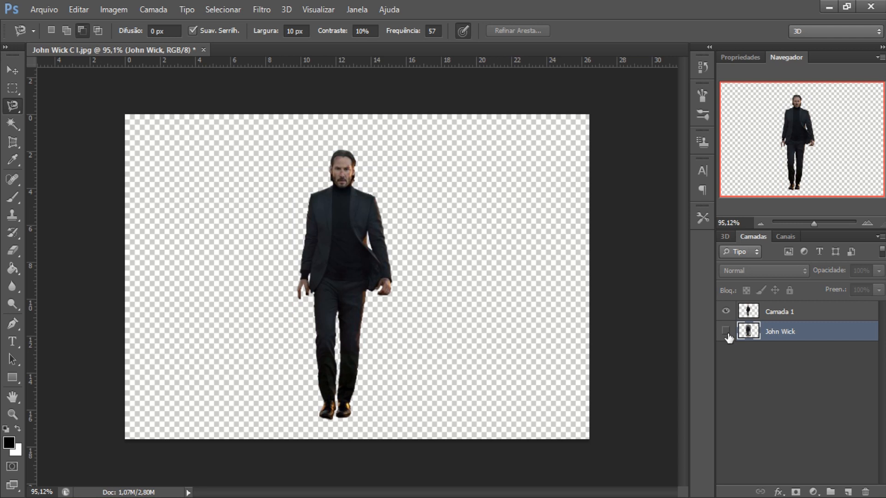
pyautogui.click(726, 333)
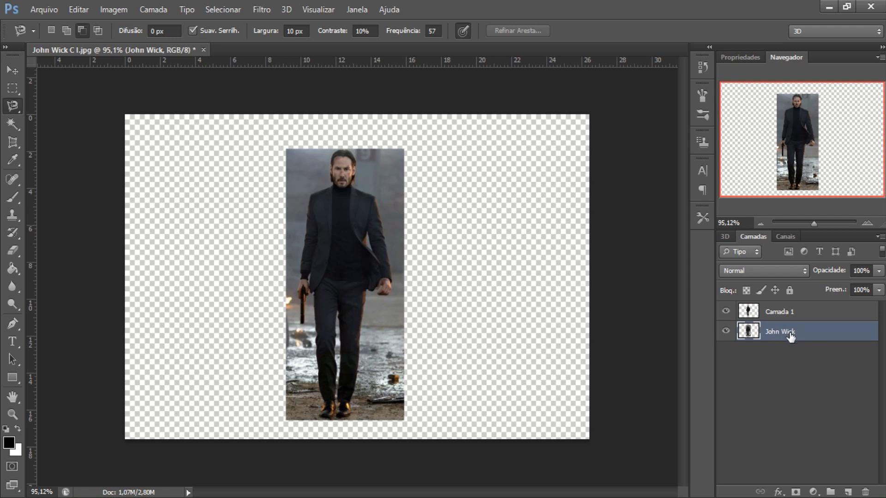
pyautogui.press('Delete')
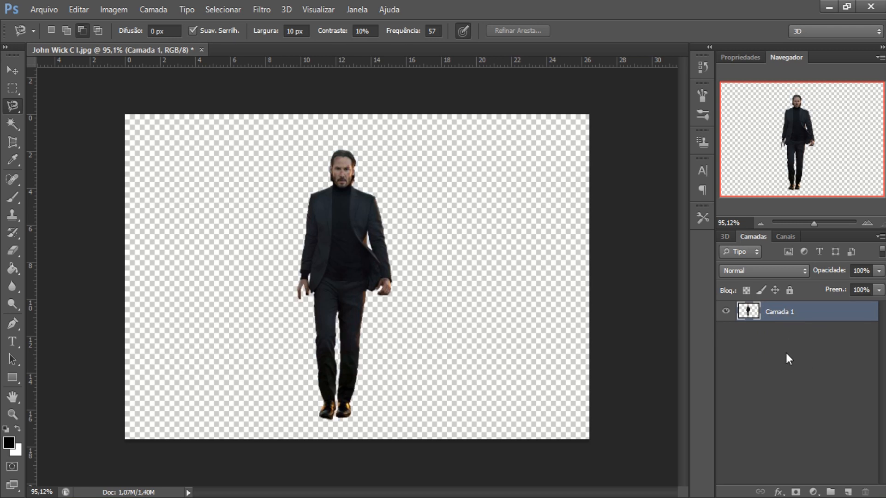
pyautogui.hotkey('ctrl', 'z')
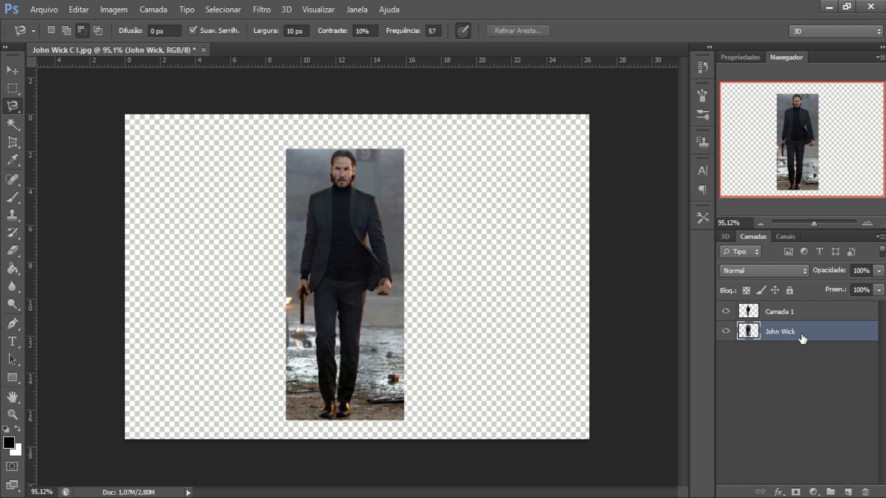
pyautogui.rightClick(802, 339)
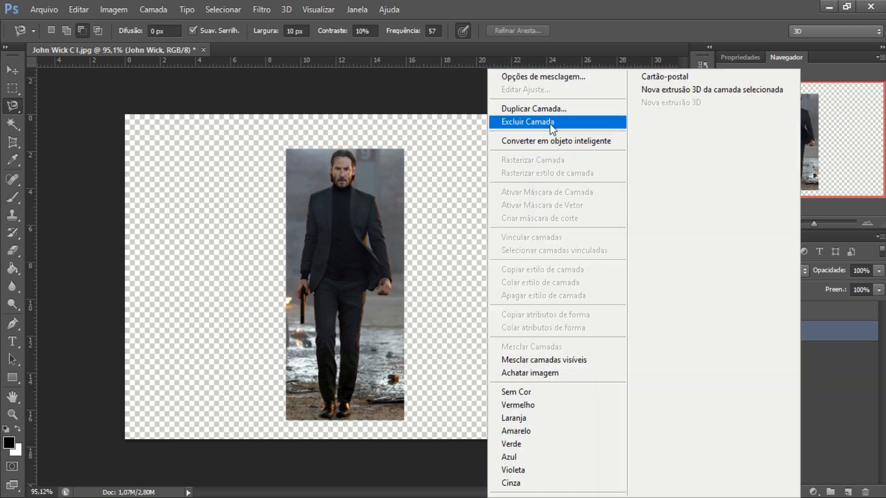
pyautogui.click(827, 408)
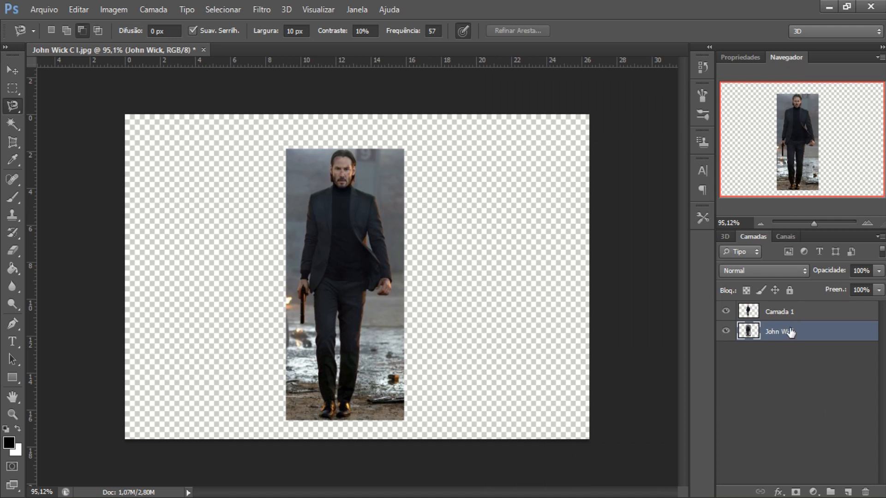
# Delete the original John Wick layer, leaving only the layer with the man's cutout.
pyautogui.moveTo(786, 334); pyautogui.dragTo(865, 491)
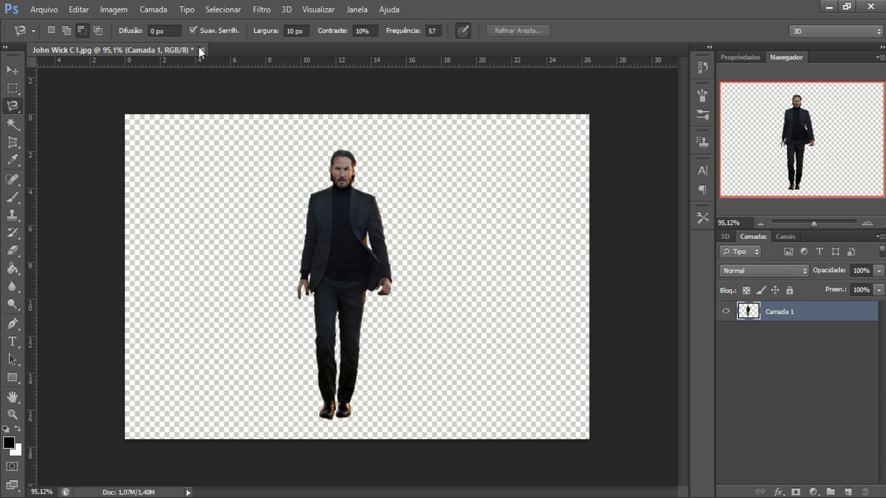
# Open the Rosas image from the Aula 3 Photoshop folder.
pyautogui.click(52, 10)
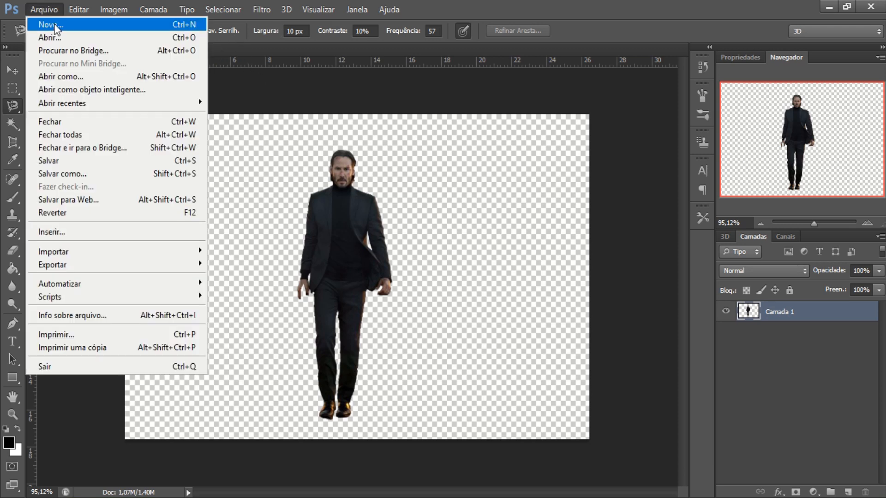
pyautogui.click(57, 37)
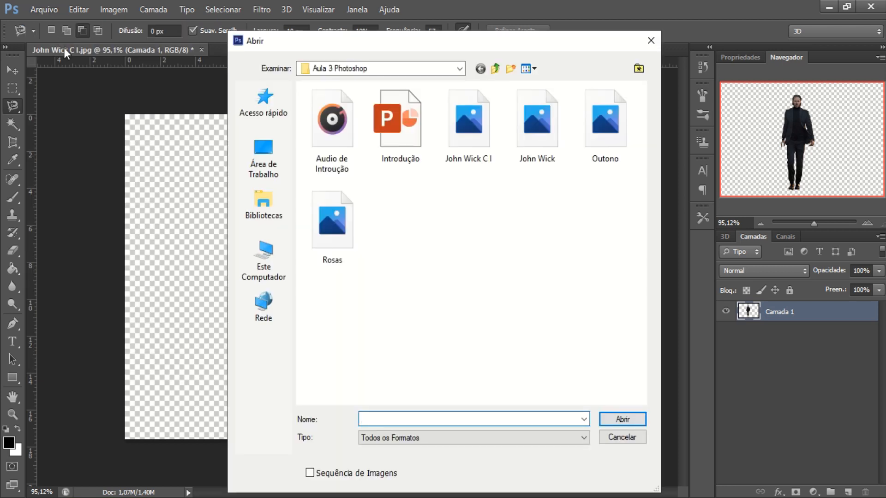
pyautogui.click(335, 235)
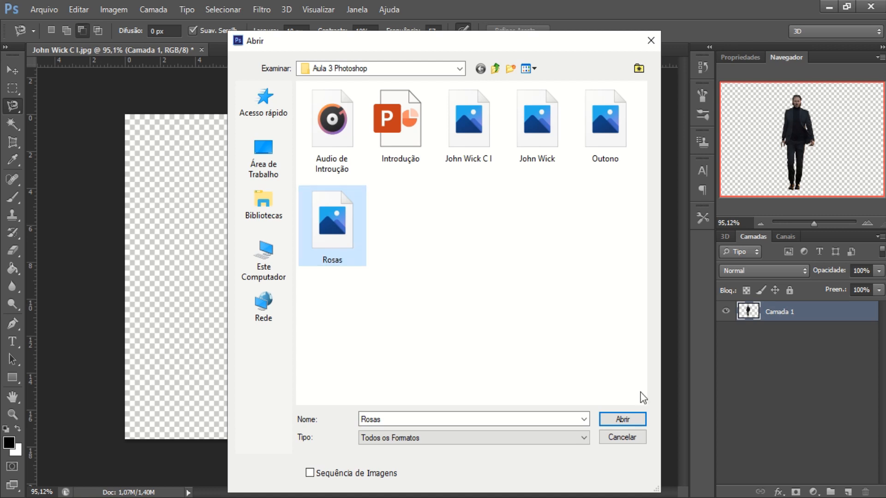
pyautogui.click(637, 419)
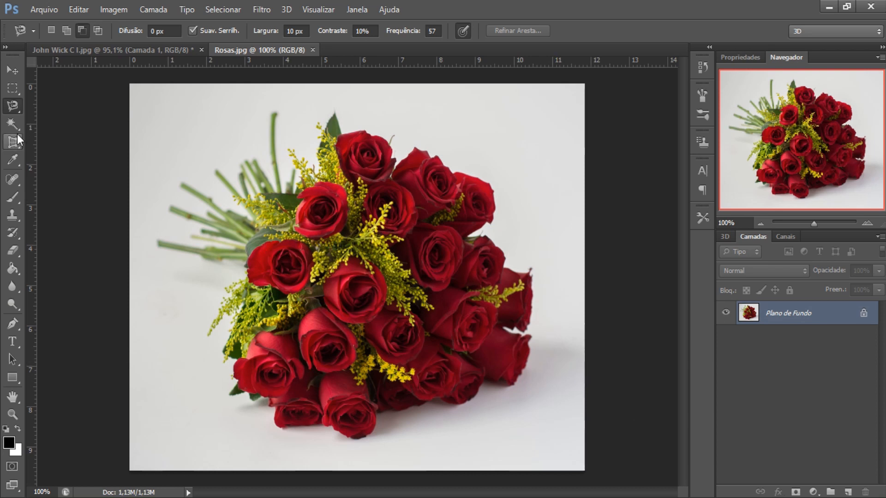
# Trace the bouquet's lower edge with the Polygonal Lasso, starting at the small lower-left rose and continuing under the roses toward the image's right.
pyautogui.click(16, 109)
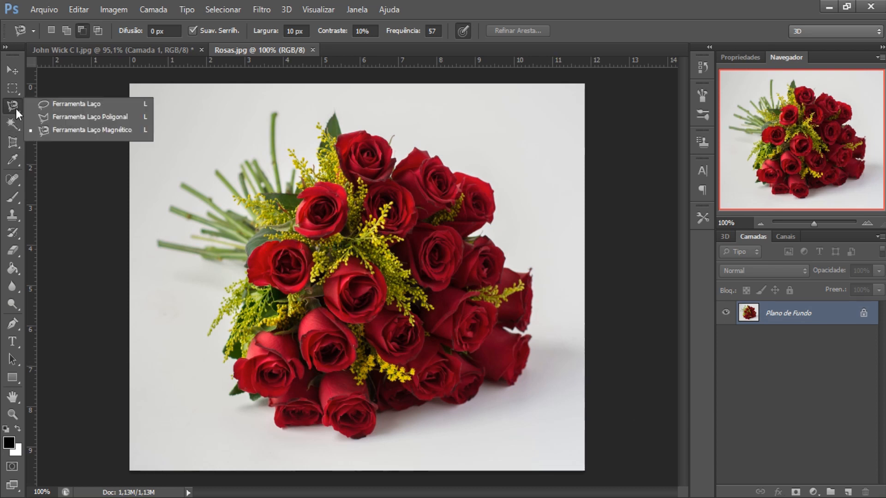
pyautogui.click(70, 117)
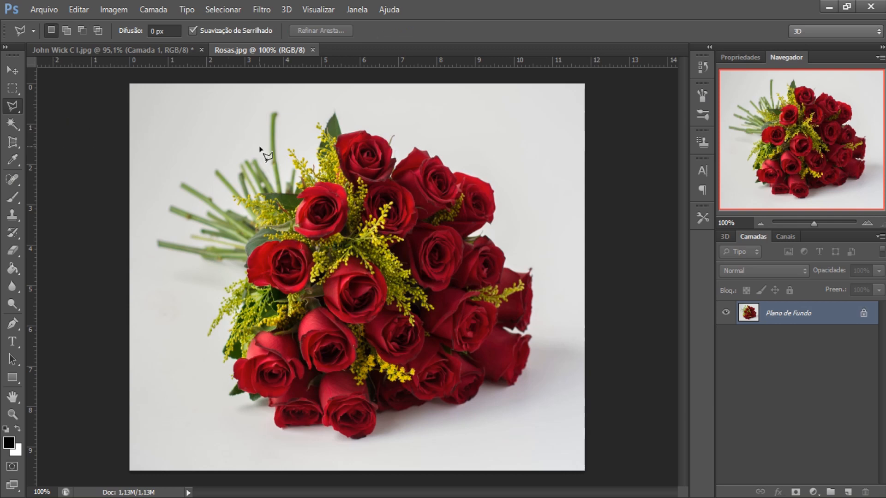
pyautogui.moveTo(814, 224); pyautogui.dragTo(822, 224)
pyautogui.scroll(-3, 277, 337)
pyautogui.scroll(-5, 265, 304)
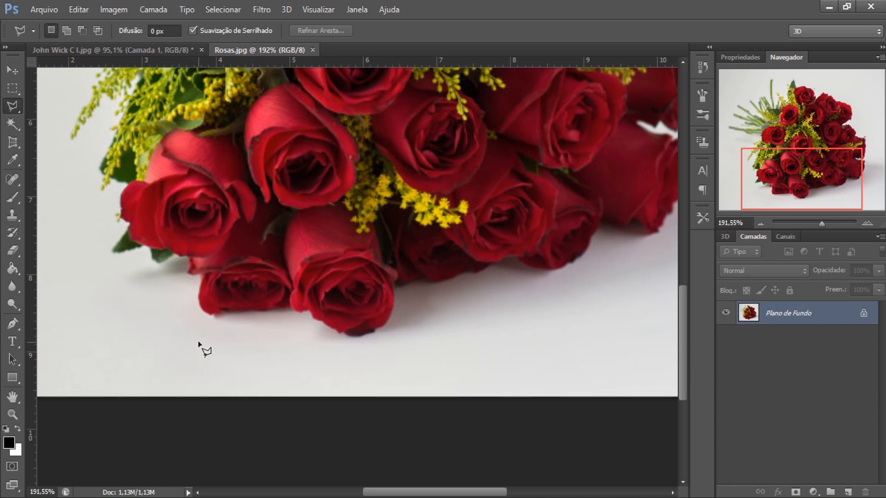
pyautogui.click(201, 310)
pyautogui.click(225, 312)
pyautogui.click(394, 286)
pyautogui.click(427, 281)
pyautogui.click(438, 282)
pyautogui.click(452, 278)
pyautogui.click(466, 272)
pyautogui.click(486, 272)
pyautogui.click(504, 261)
pyautogui.click(514, 258)
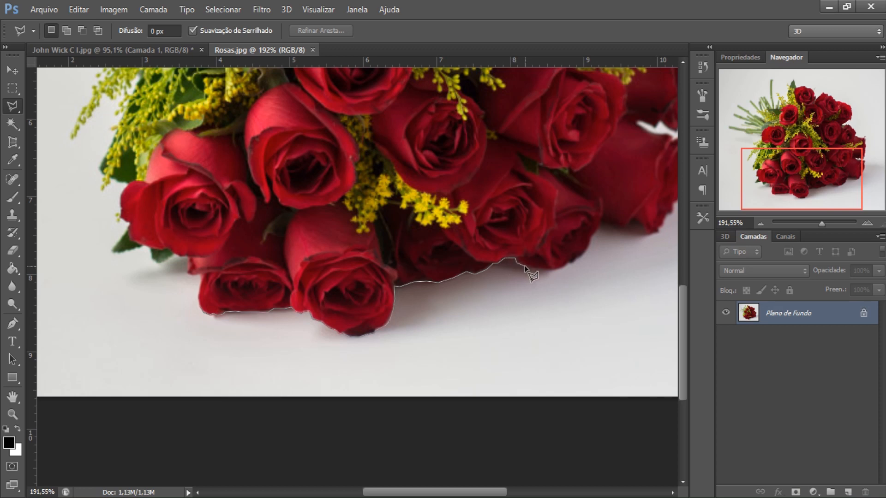
pyautogui.click(533, 268)
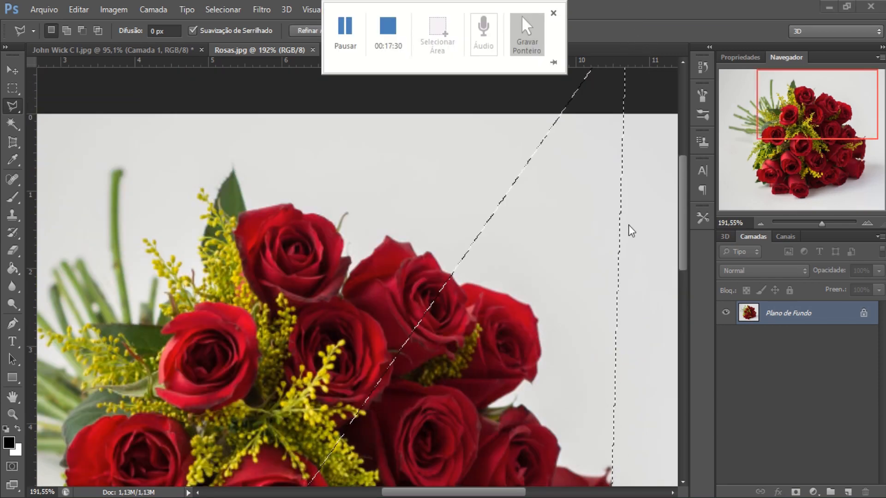
pyautogui.scroll(-2, 606, 387)
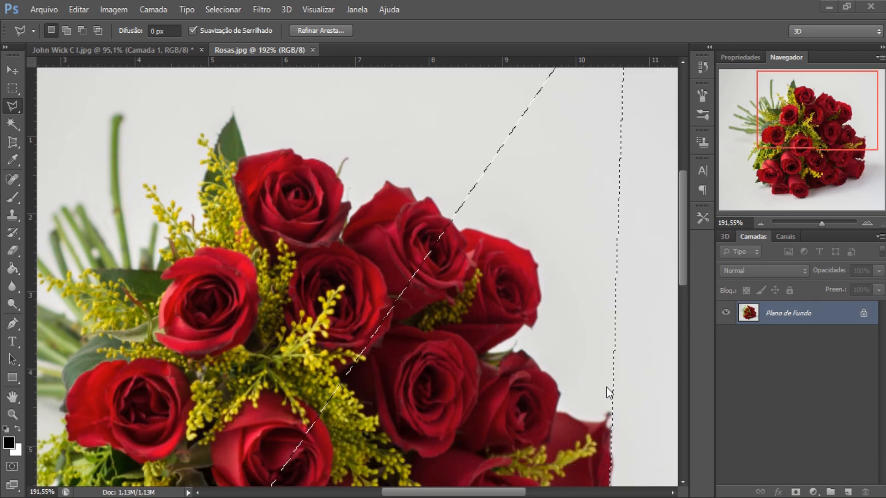
pyautogui.scroll(-4, 606, 386)
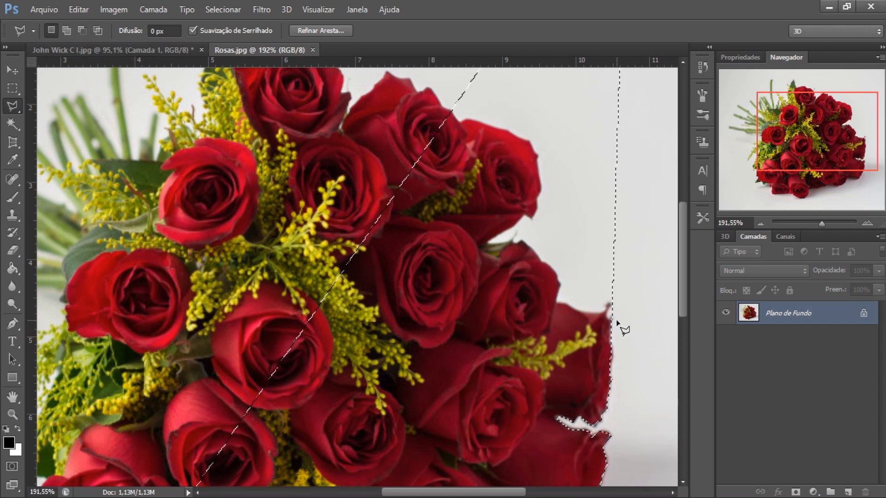
pyautogui.hotkey('ctrl', 'd')
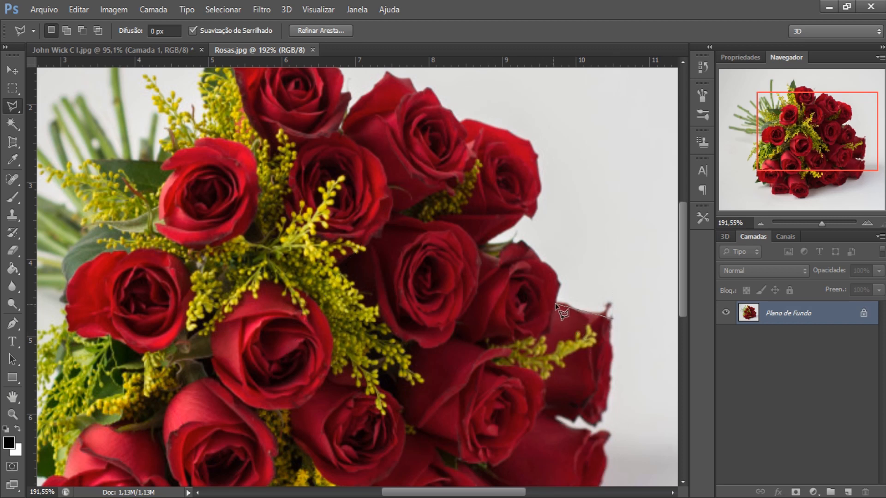
pyautogui.press('Return')
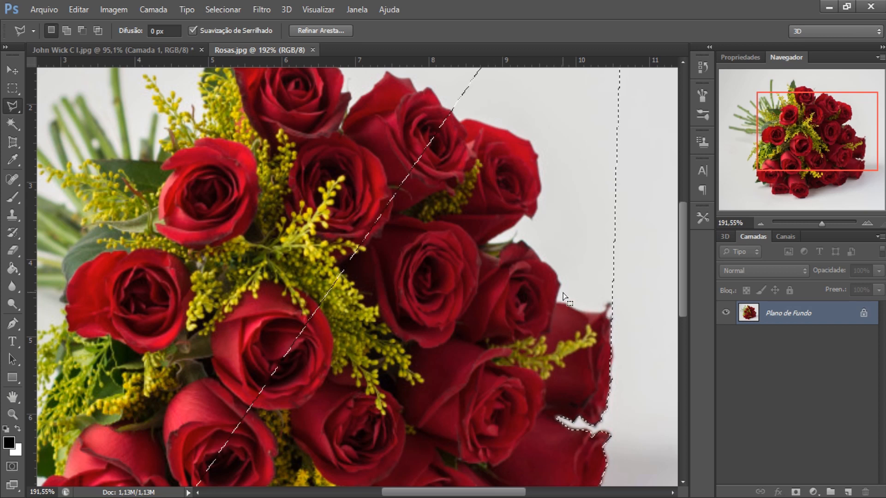
# With the Polygonal Lasso subtracting from the selection, trace the outer edges of the bouquet's right-hand roses up to the selection's diagonal edge.
pyautogui.click(66, 30)
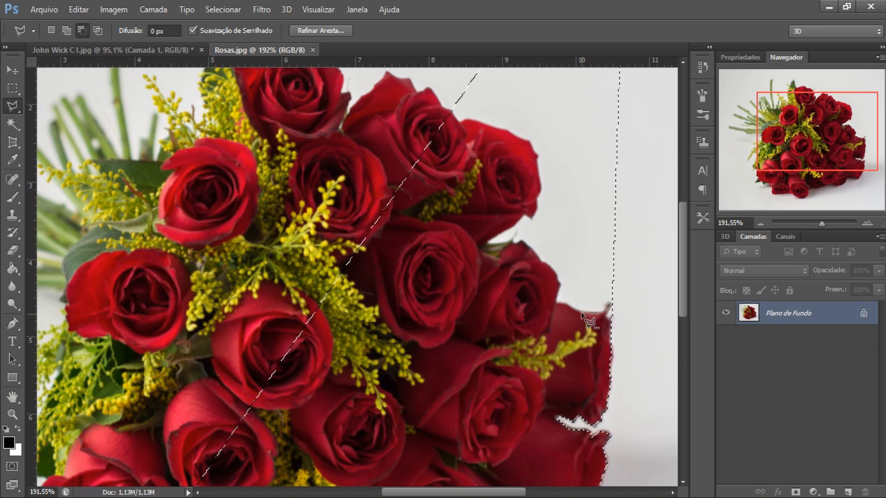
pyautogui.click(557, 303)
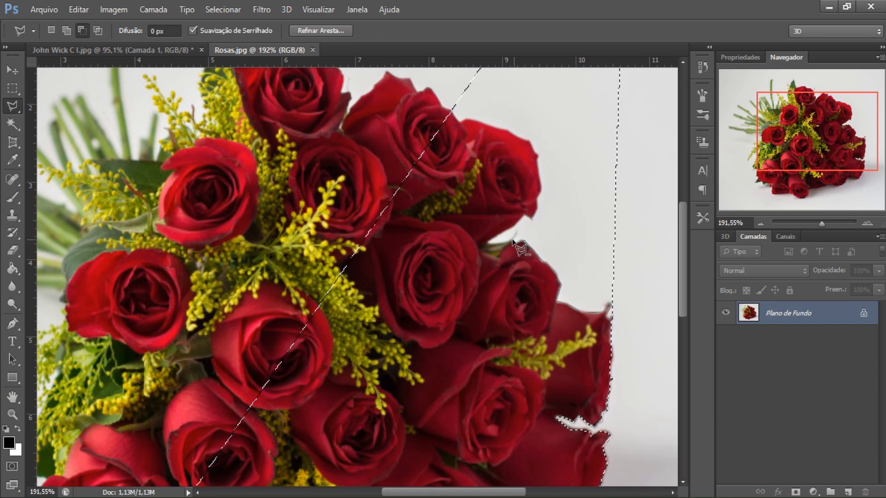
pyautogui.click(489, 240)
pyautogui.click(530, 142)
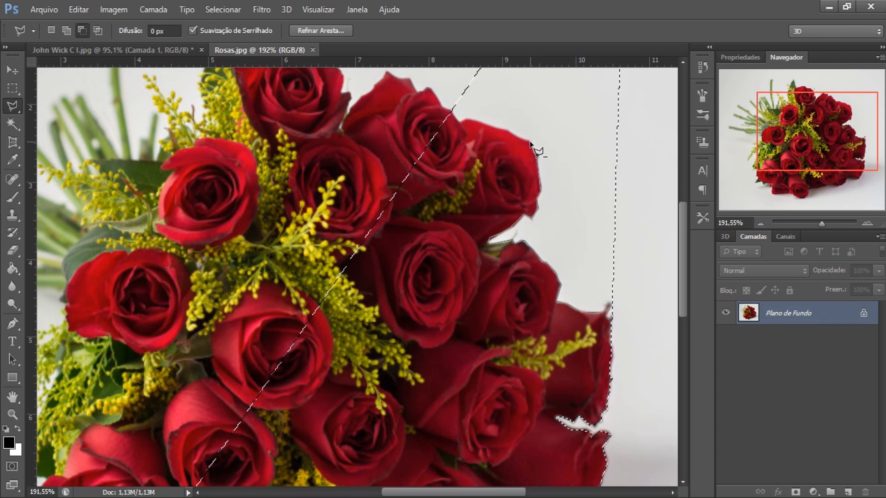
pyautogui.click(510, 130)
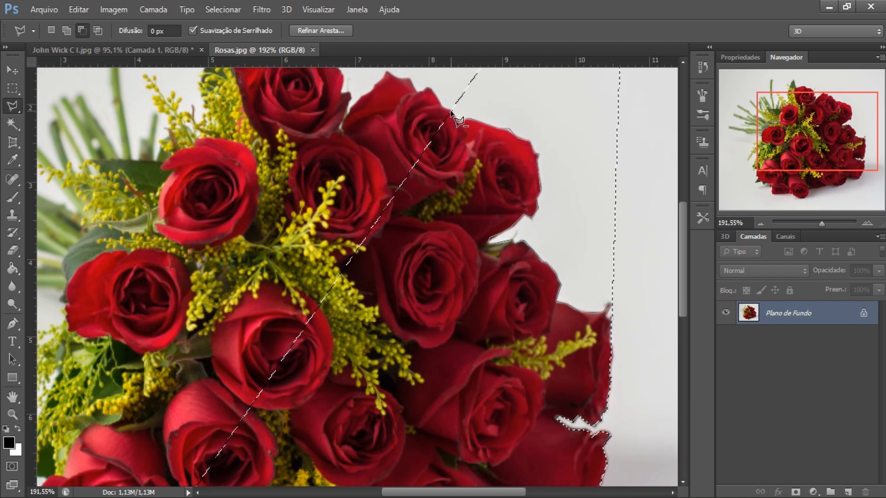
pyautogui.click(451, 111)
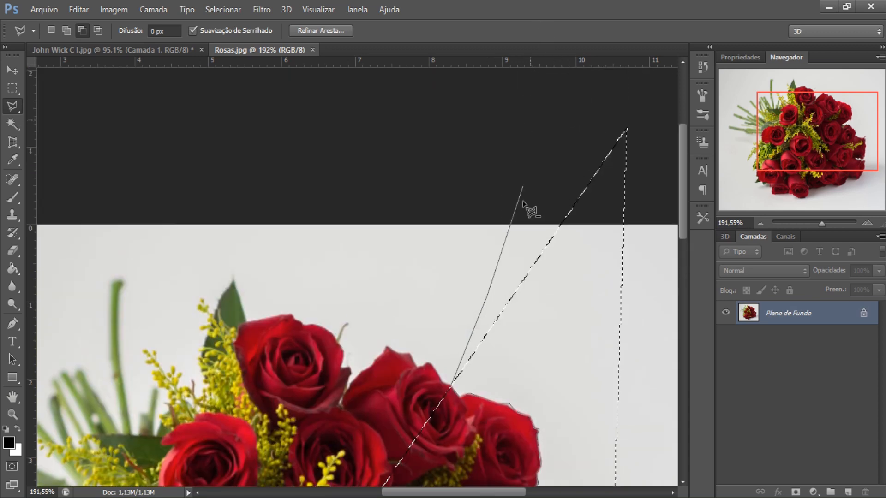
# Close the subtracting outline around the empty background beyond the right-hand roses to remove that area from the selection.
pyautogui.click(487, 294)
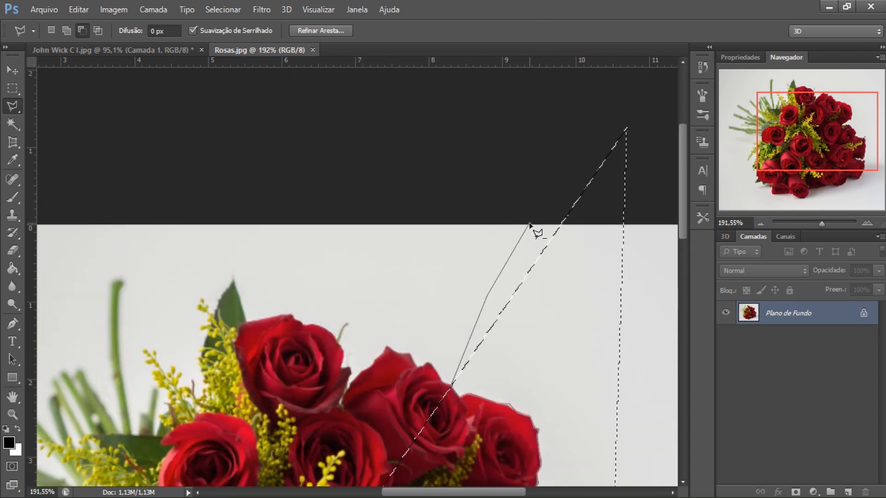
pyautogui.click(528, 216)
pyautogui.click(641, 215)
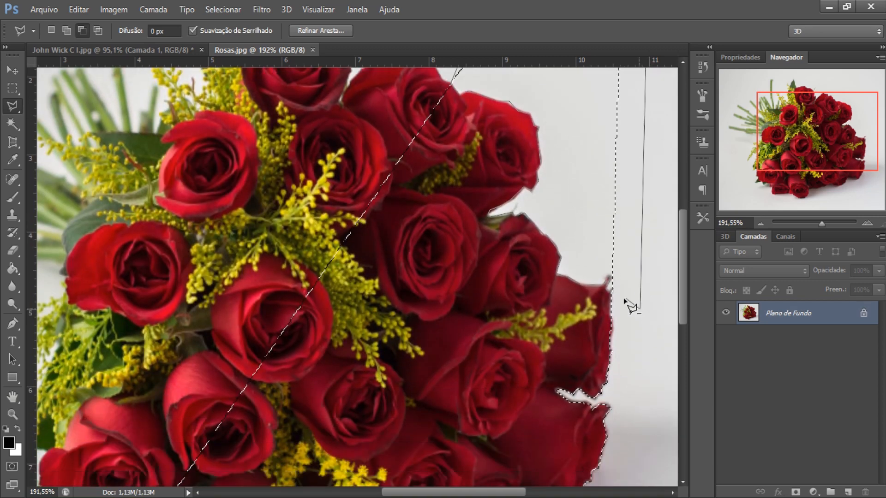
pyautogui.click(640, 308)
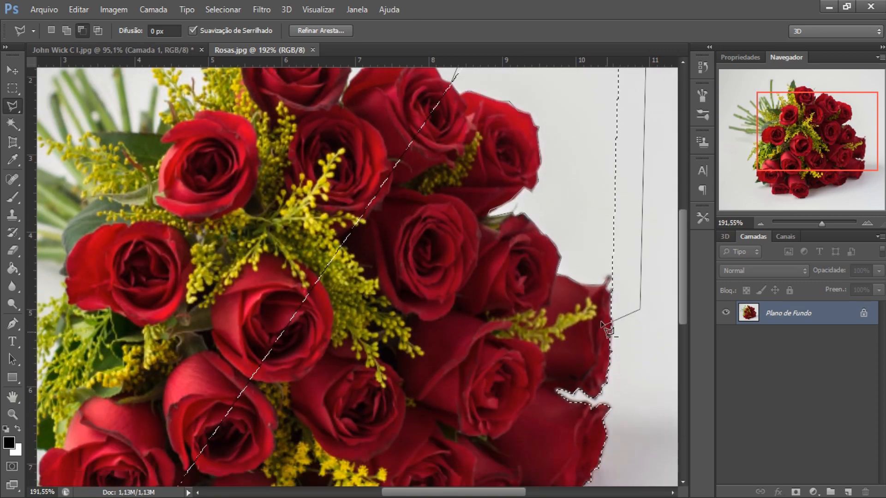
pyautogui.click(613, 291)
# With the lasso adding to the selection, trace the bouquet's upper edge from the diagonal boundary around the two topmost roses.
pyautogui.scroll(3, 568, 360)
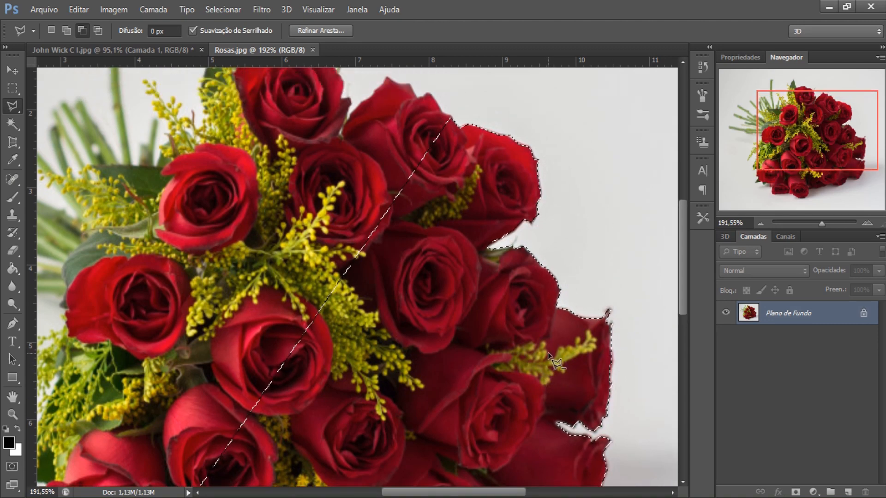
pyautogui.scroll(2, 556, 362)
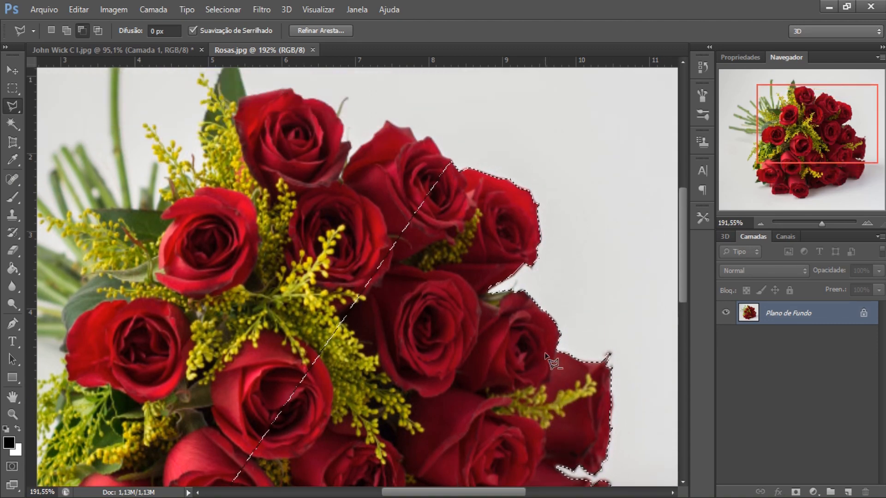
pyautogui.click(68, 31)
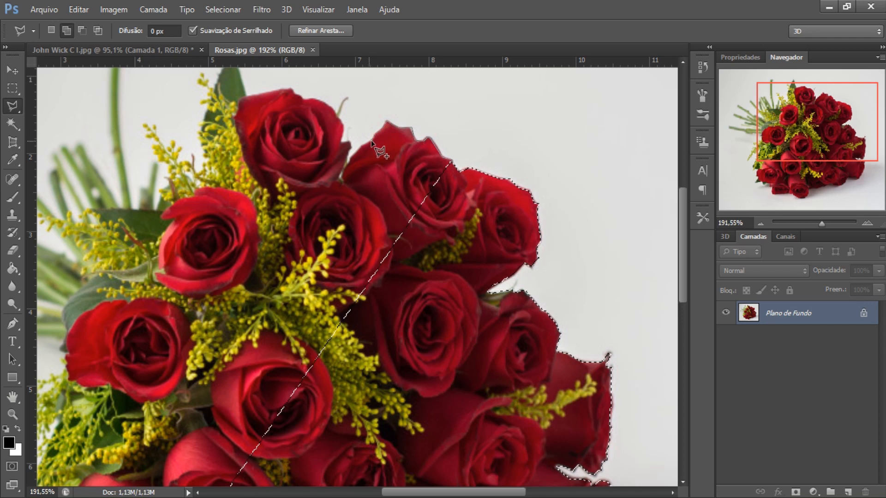
pyautogui.click(342, 183)
pyautogui.click(338, 179)
pyautogui.click(346, 164)
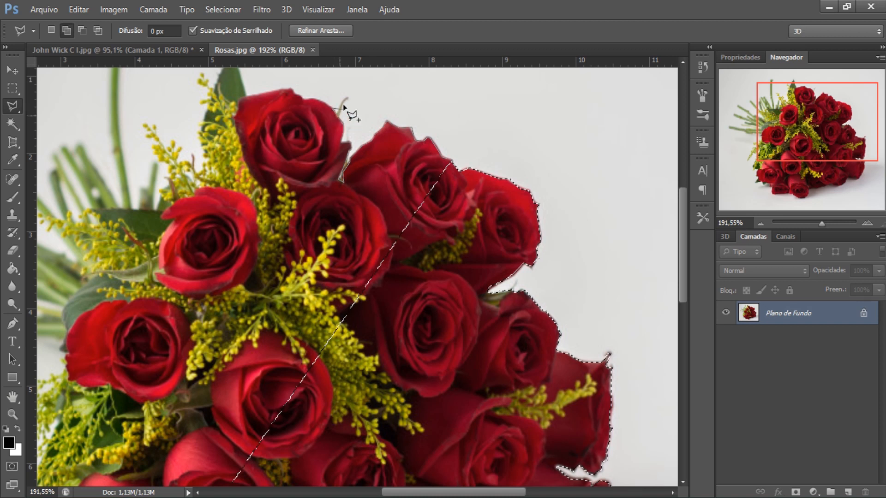
pyautogui.click(310, 98)
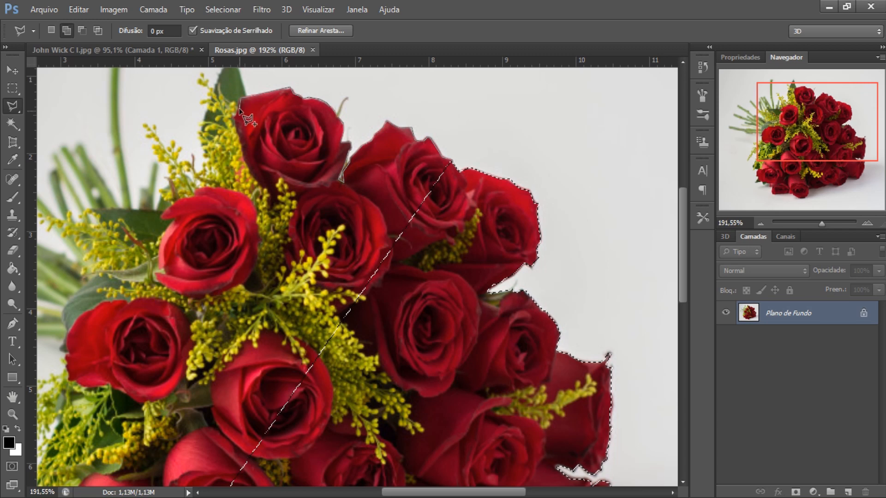
# Continue the adding outline around the top leaf and along the bouquet's left leaves and roses, excluding the stems.
pyautogui.scroll(3, 243, 120)
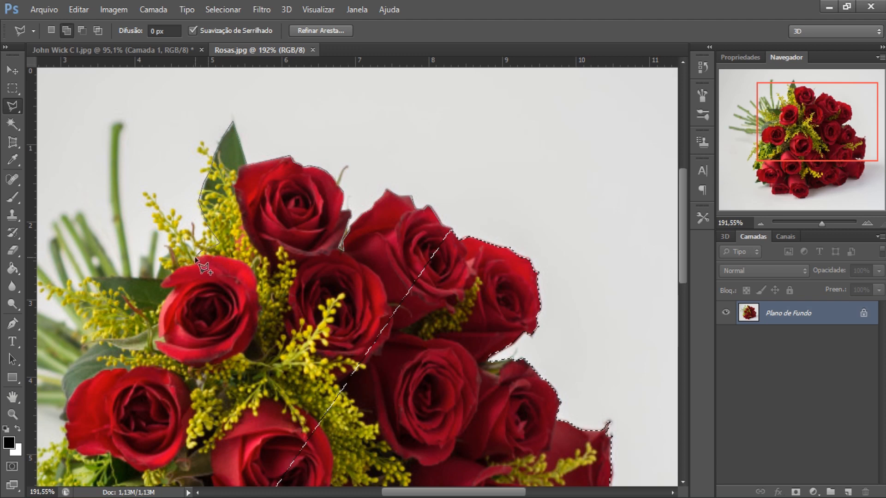
pyautogui.click(163, 280)
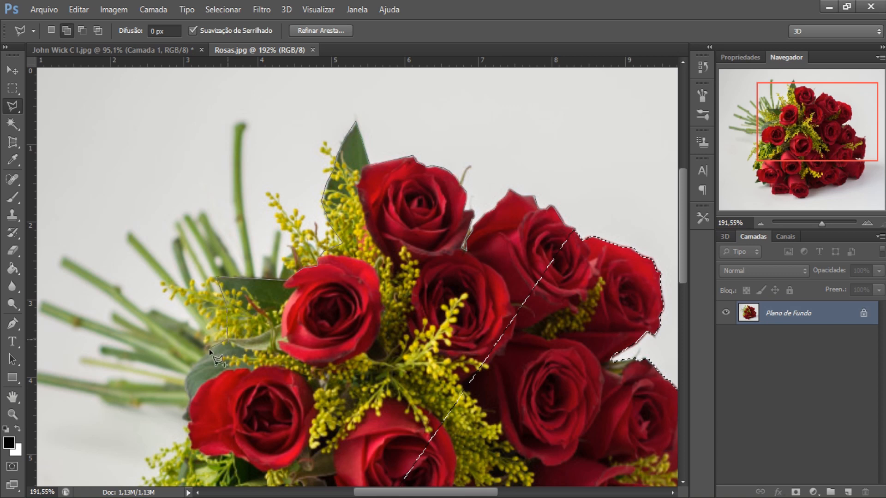
pyautogui.click(191, 400)
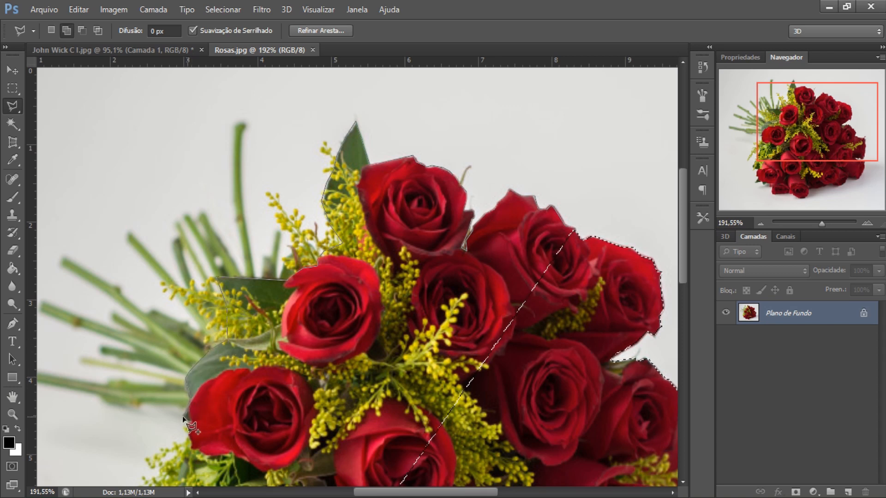
pyautogui.click(184, 418)
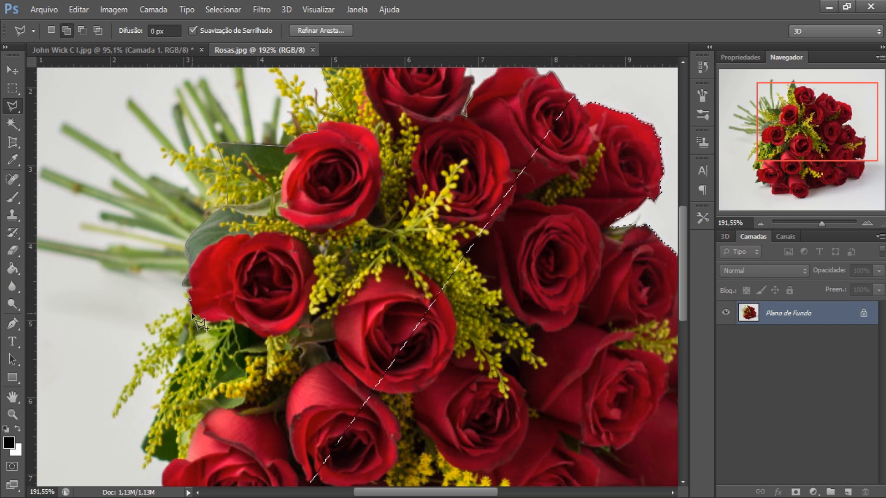
pyautogui.click(183, 354)
# Trace the lower-left foliage and roses, and close the outline through the bouquet's interior so the whole bouquet is selected.
pyautogui.scroll(-3, 133, 443)
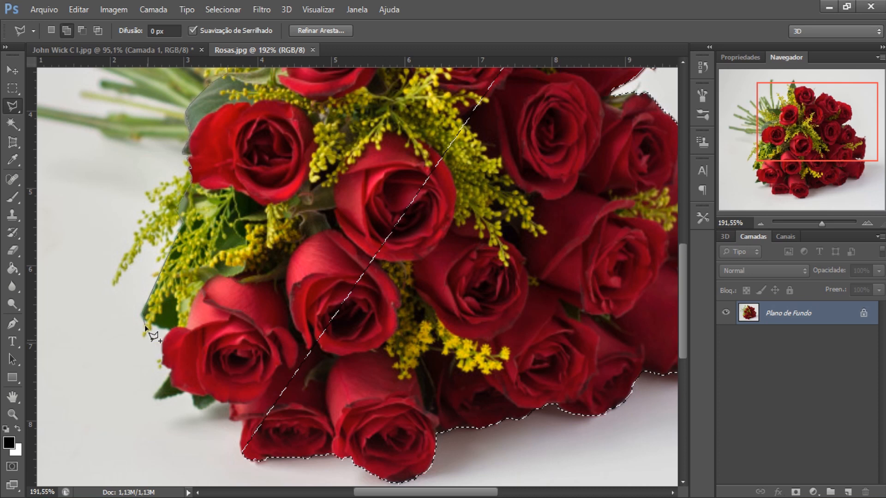
pyautogui.click(143, 319)
pyautogui.click(162, 359)
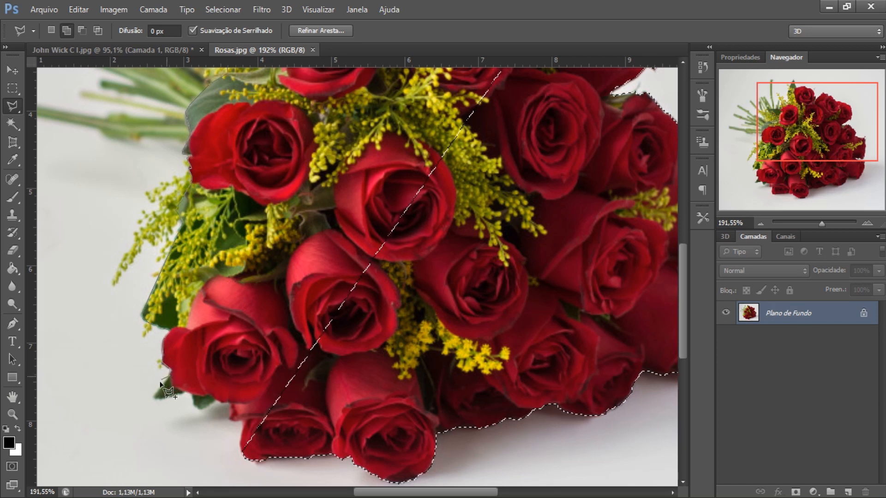
pyautogui.click(154, 398)
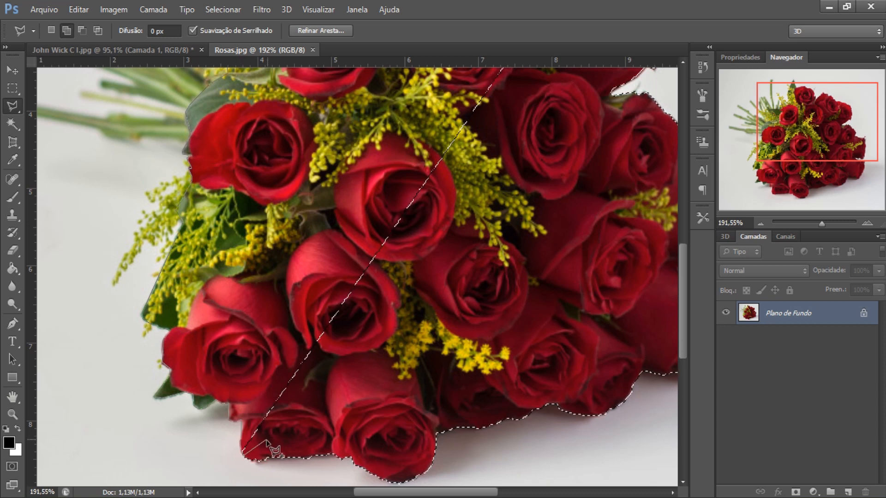
pyautogui.click(509, 258)
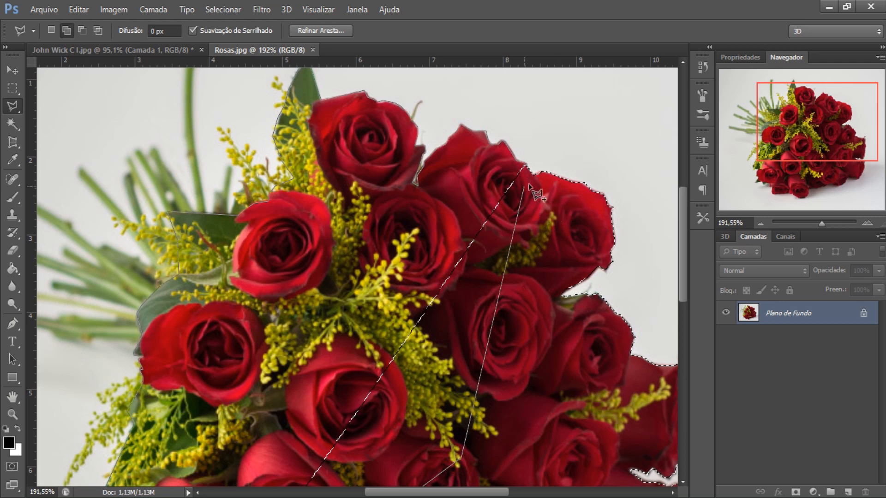
pyautogui.doubleClick(529, 178)
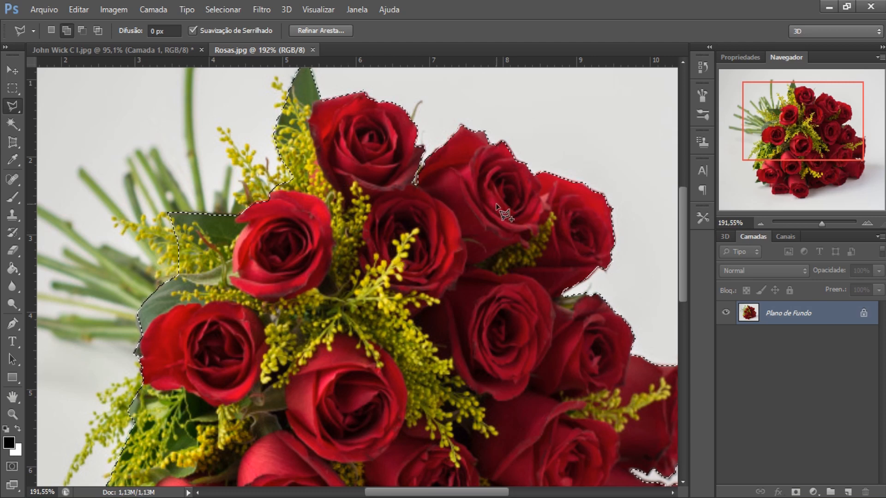
# Convert the background into a normal layer named Camada 0 and copy the selected bouquet onto a new layer.
pyautogui.doubleClick(862, 315)
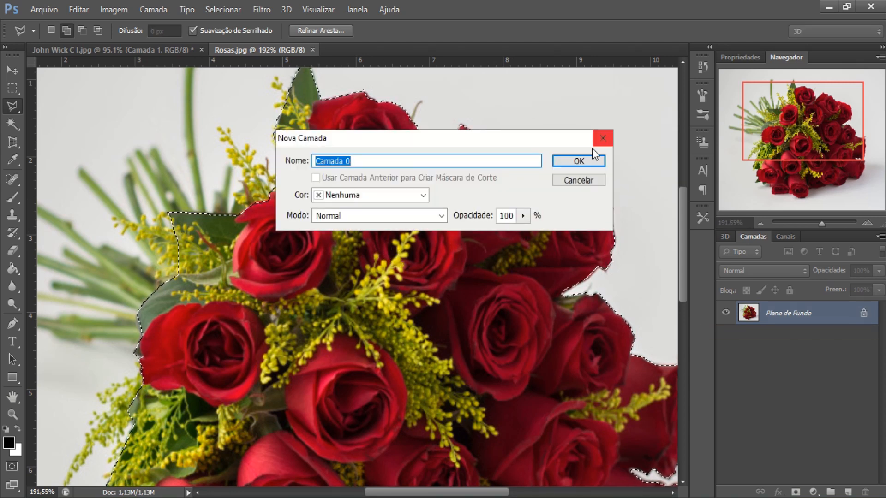
pyautogui.click(592, 161)
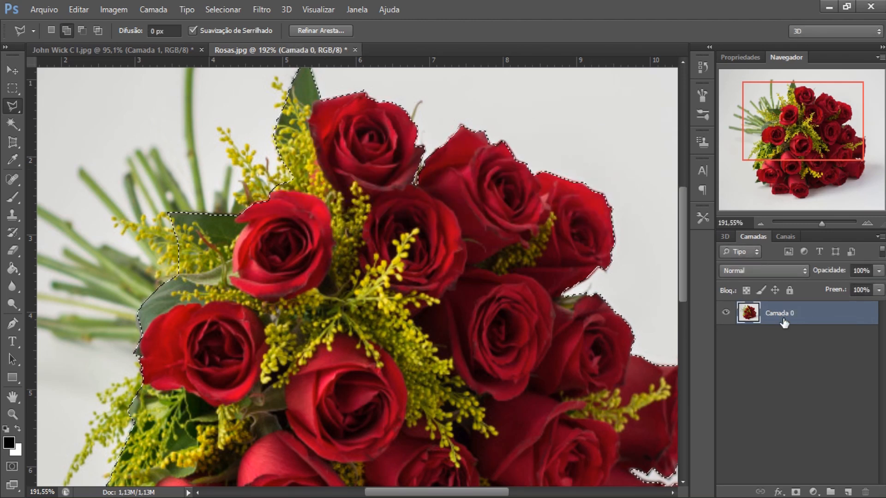
pyautogui.hotkey('ctrl', 'j')
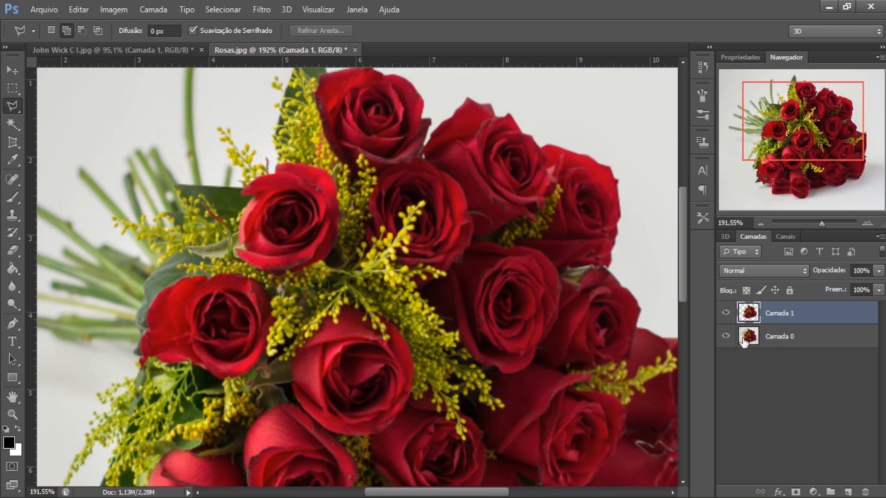
# Toggle the Camada 0 layer's visibility to compare the original with the bouquet cutout, leaving Camada 0 hidden.
pyautogui.click(725, 336)
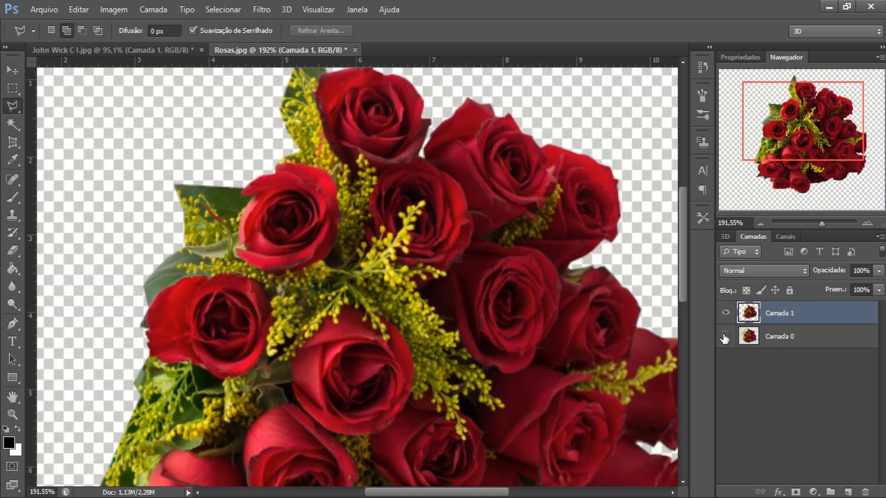
pyautogui.click(725, 336)
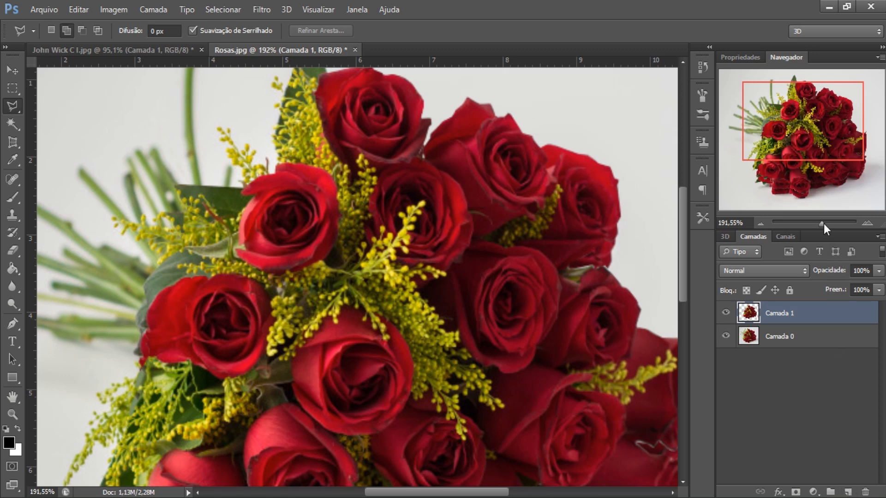
pyautogui.moveTo(824, 223); pyautogui.dragTo(812, 223)
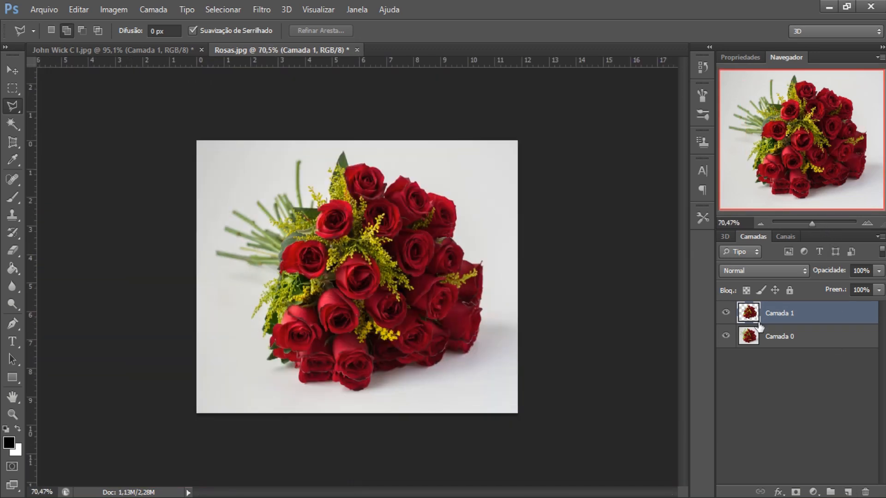
pyautogui.click(726, 336)
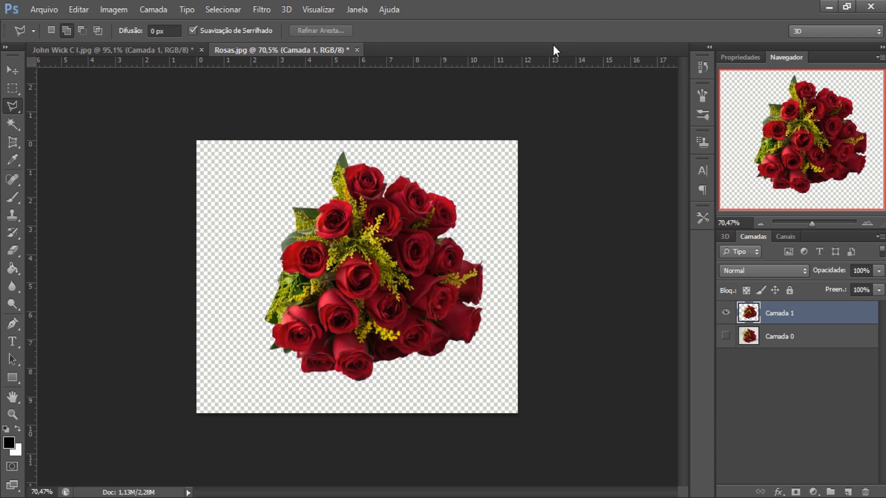
# Open the Outono image from the Aula 3 Photoshop folder, discarding its embedded colour profile, and activate the Rectangular Marquee tool.
pyautogui.click(42, 11)
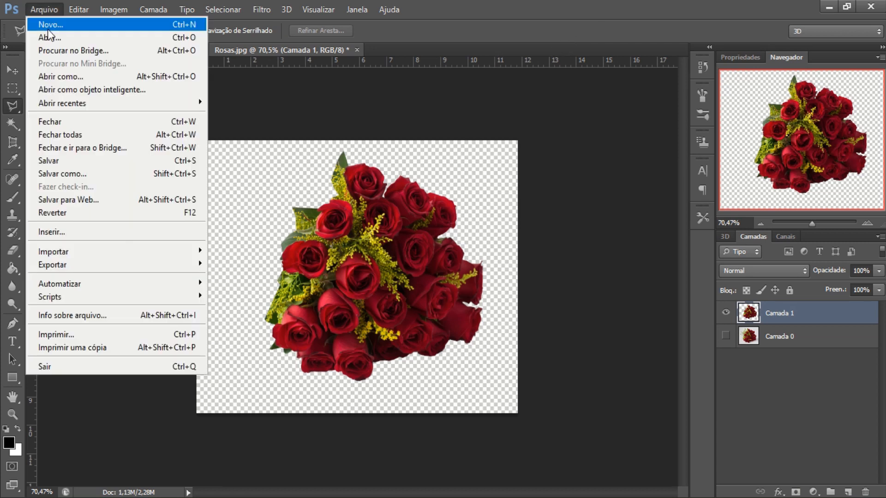
pyautogui.click(99, 39)
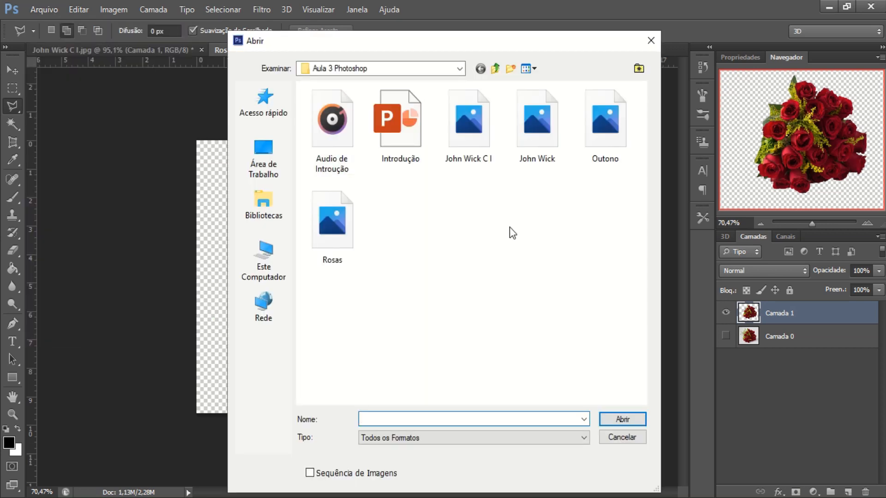
pyautogui.click(596, 144)
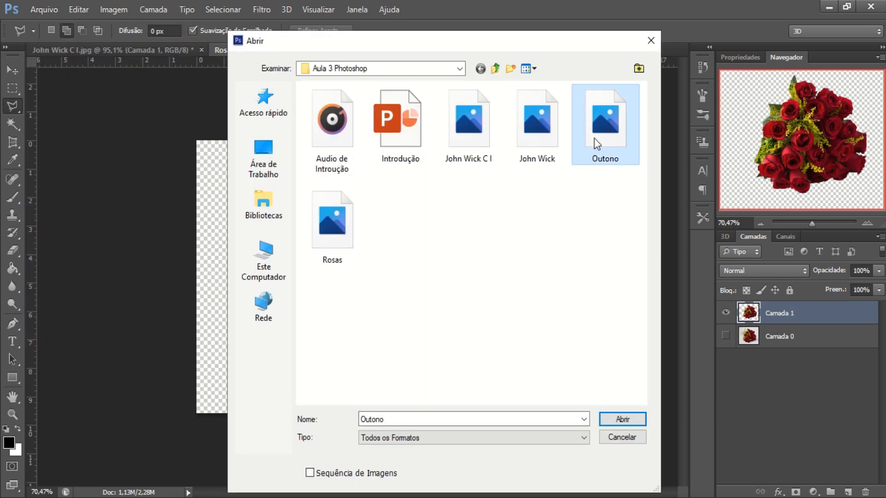
pyautogui.click(622, 419)
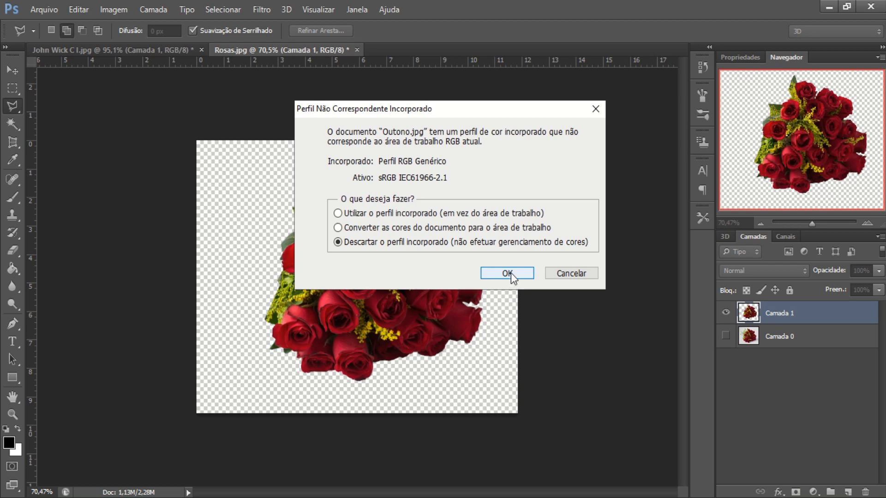
pyautogui.click(506, 273)
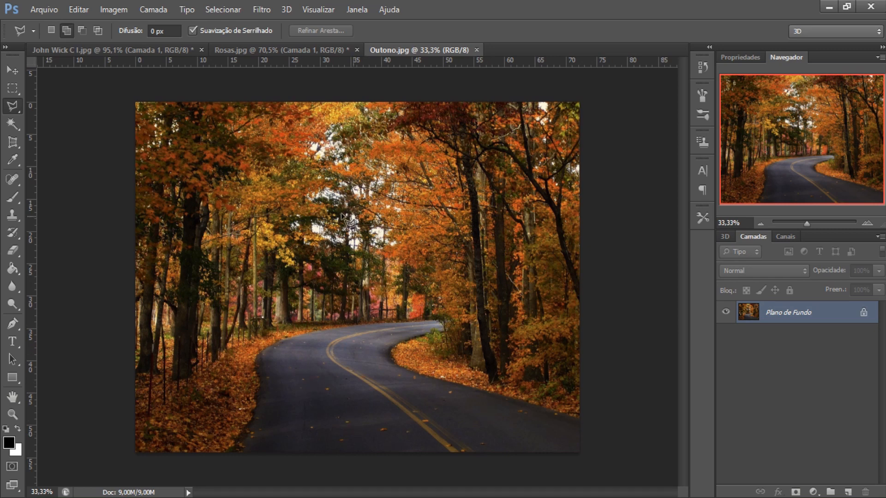
pyautogui.click(12, 88)
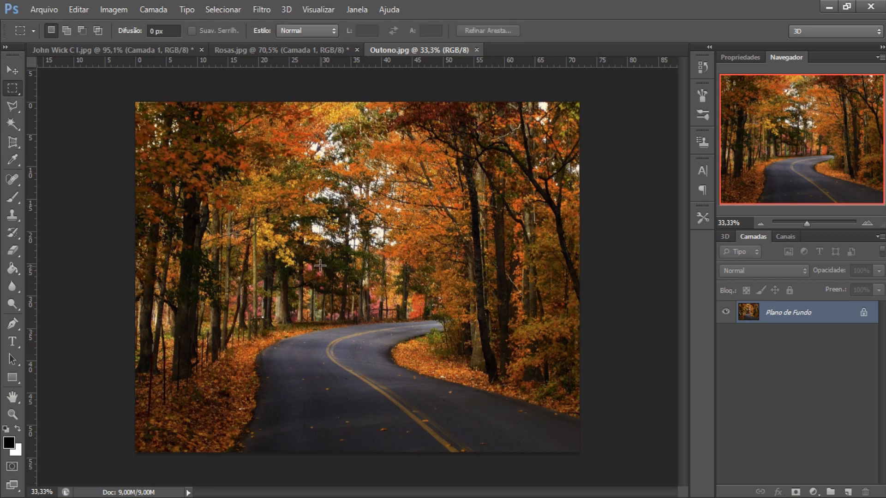
# Draw a tall rectangular selection over the road near the image's centre and deselect it.
pyautogui.moveTo(315, 260); pyautogui.dragTo(397, 437)
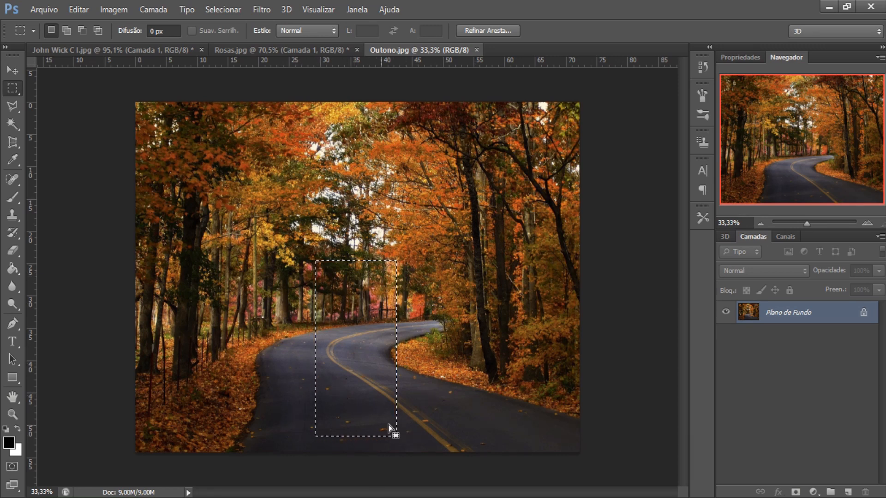
pyautogui.click(214, 334)
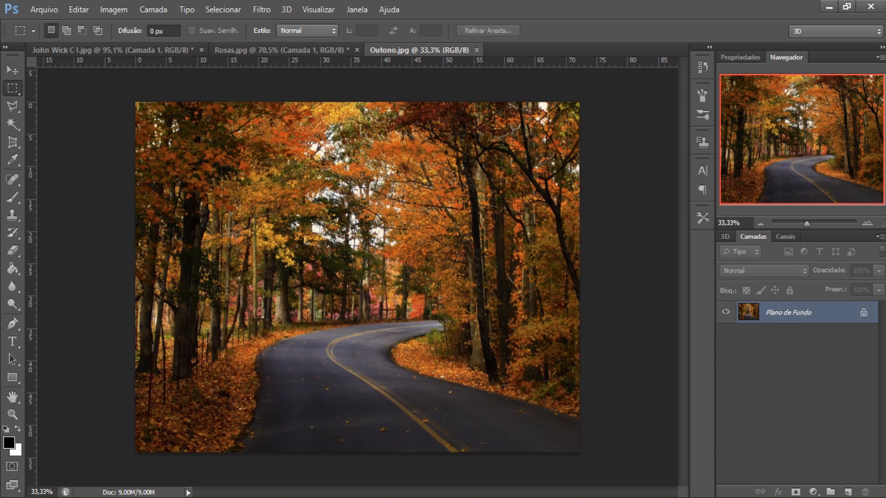
# Convert the background of the Outono image into a normal layer named Outono.
pyautogui.doubleClick(864, 314)
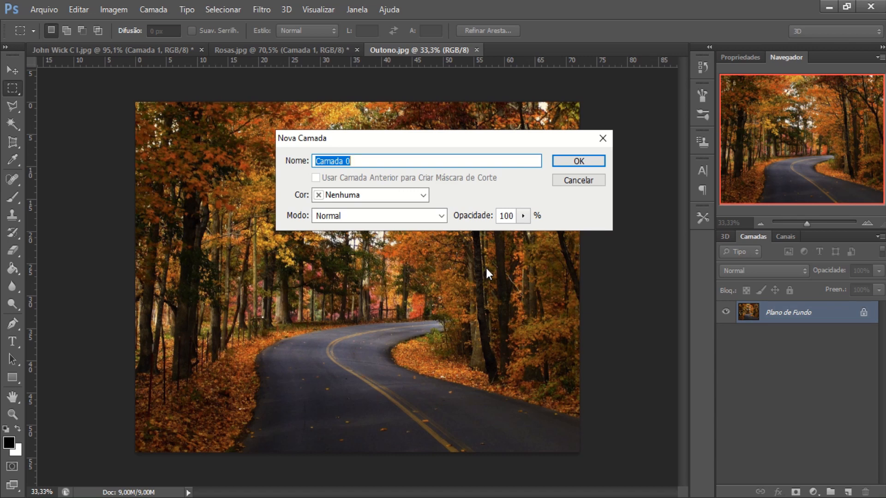
pyautogui.write('Outono')
pyautogui.click(578, 161)
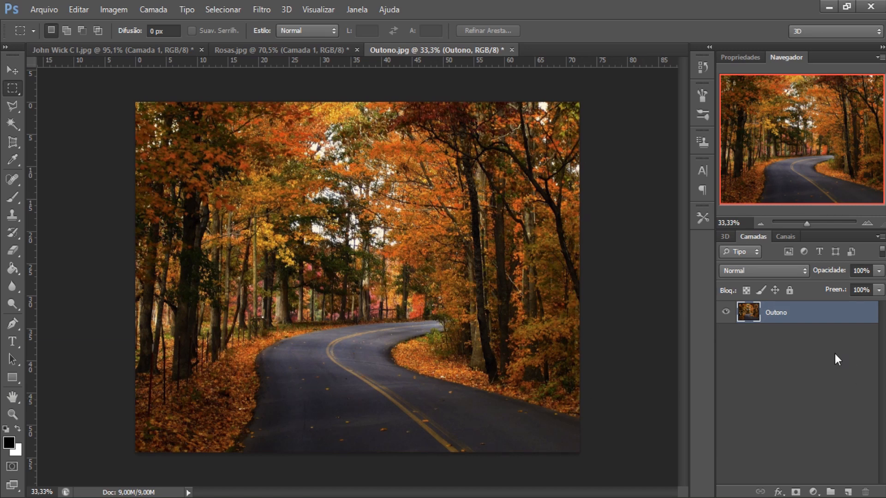
# Move the cut-out man from the John Wick C I document into the Outono image, placing him on the road.
pyautogui.click(151, 51)
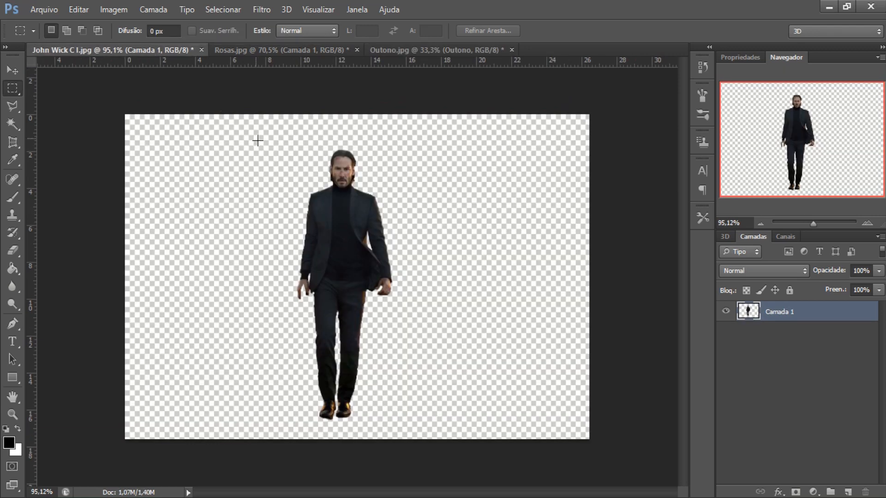
pyautogui.click(11, 71)
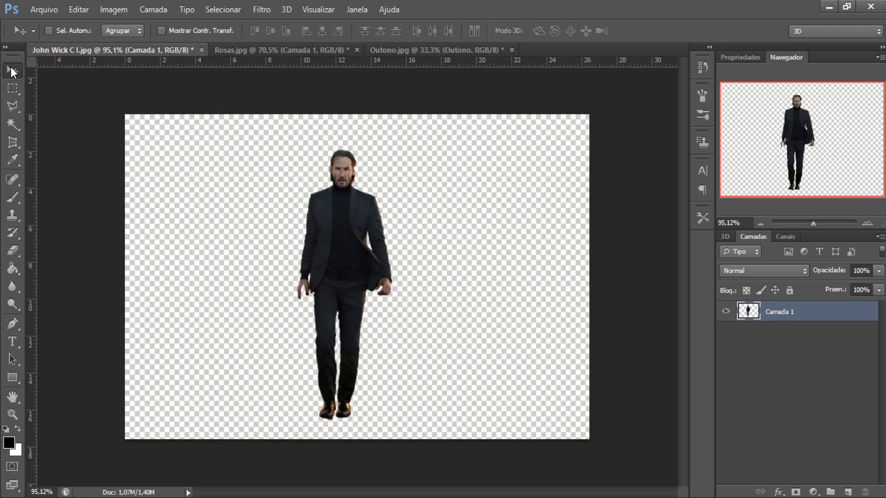
pyautogui.moveTo(346, 250); pyautogui.dragTo(358, 293)
pyautogui.moveTo(355, 357); pyautogui.dragTo(357, 359)
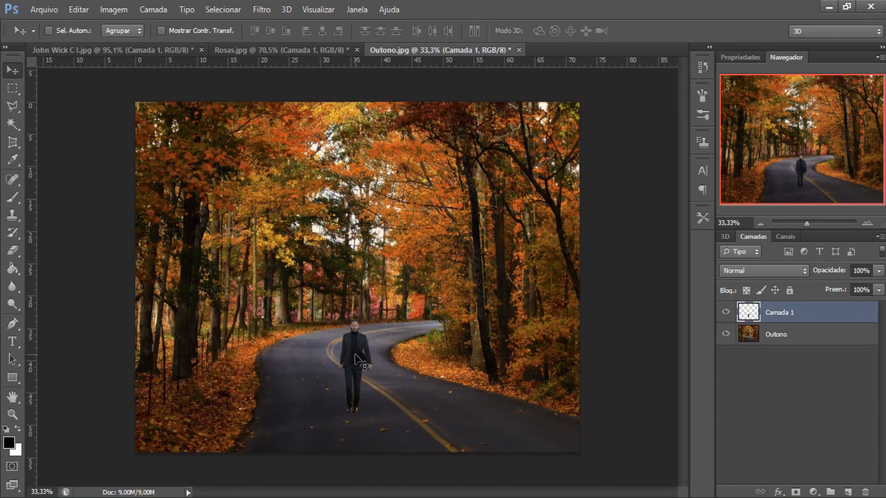
# Show the transform controls, enlarge the man to about 160% width and 138% height, move him lower on the road, and apply the transformation.
pyautogui.click(162, 30)
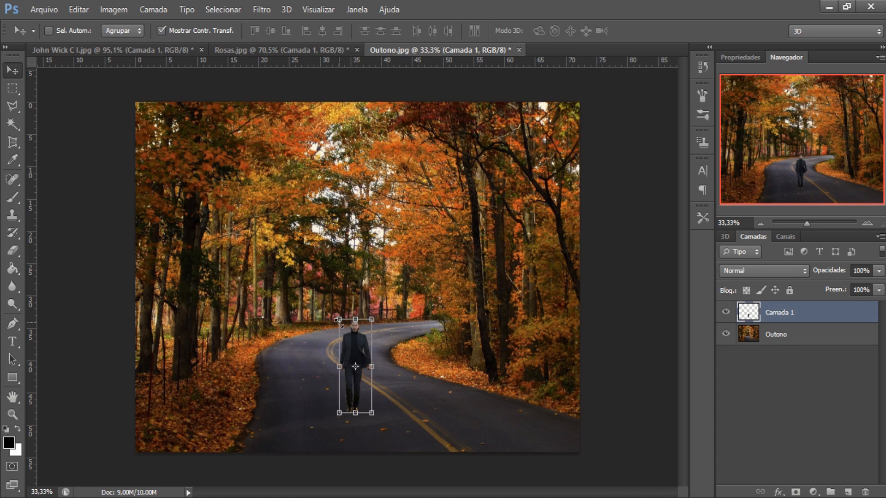
pyautogui.moveTo(340, 323); pyautogui.dragTo(318, 283)
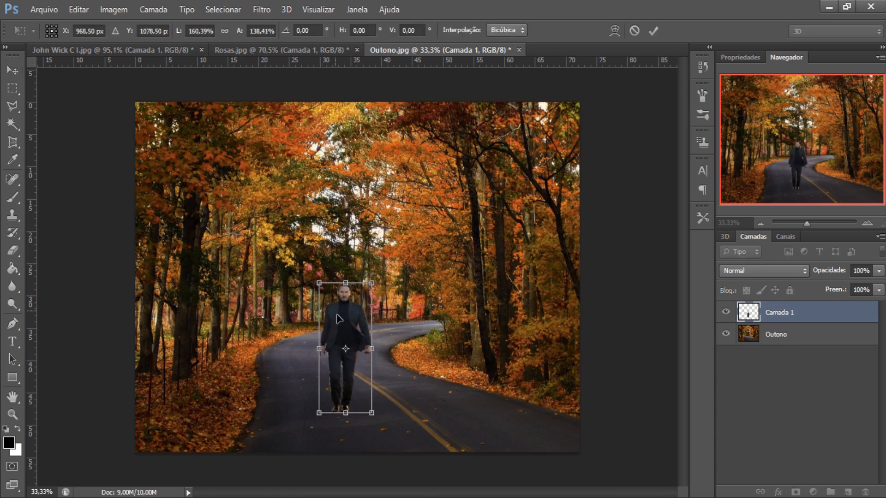
pyautogui.moveTo(349, 337); pyautogui.dragTo(357, 363)
pyautogui.moveTo(329, 302); pyautogui.dragTo(316, 272)
pyautogui.hotkey('ctrl', 'z')
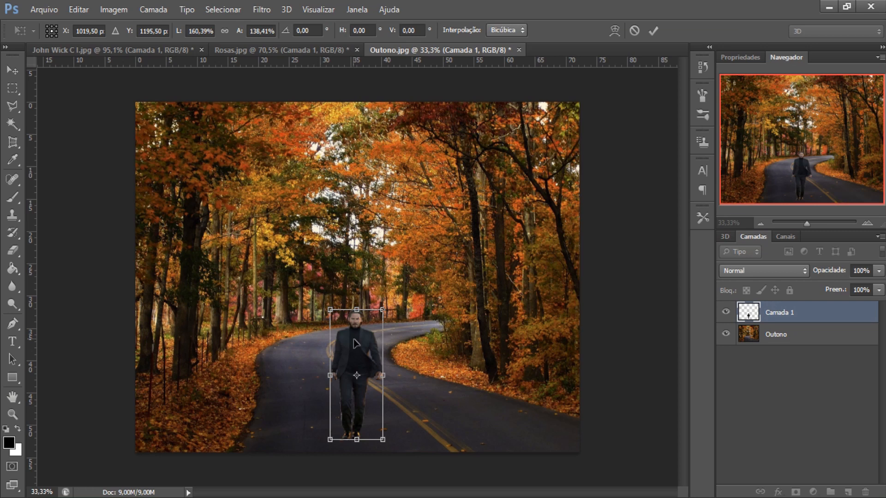
pyautogui.click(13, 70)
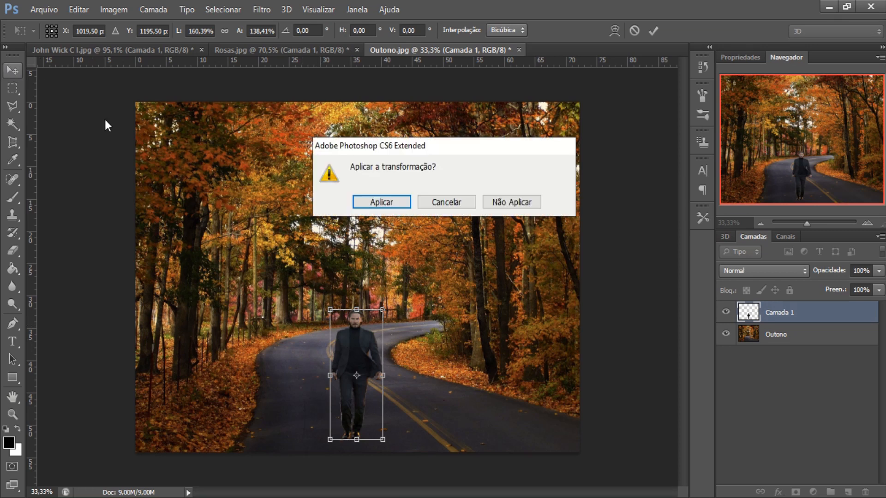
pyautogui.click(437, 202)
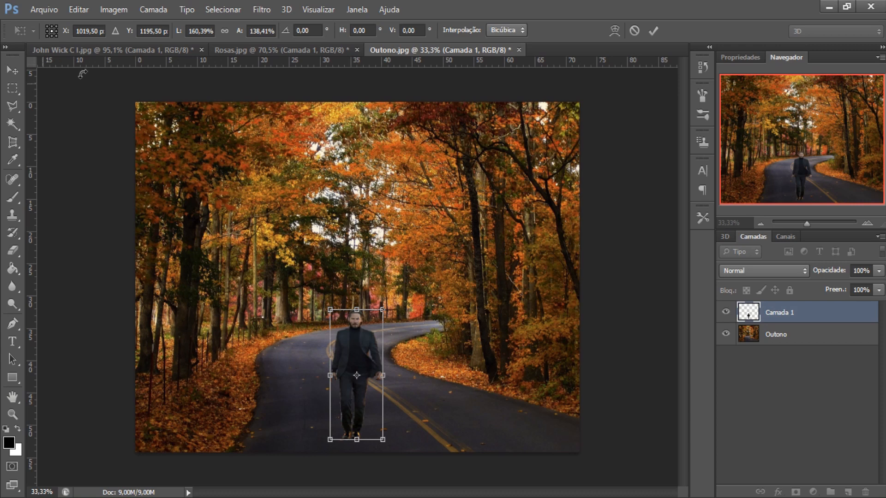
pyautogui.click(18, 68)
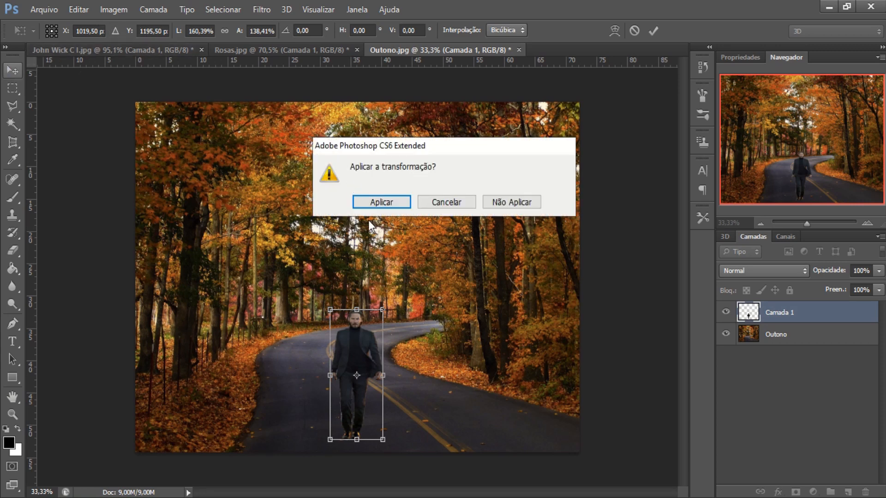
pyautogui.click(376, 203)
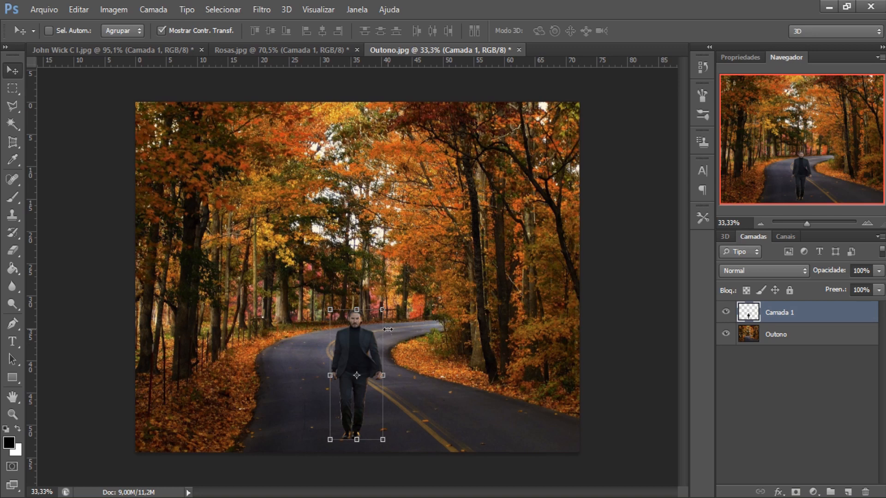
# Scale the man up proportionally to about 134%, apply it, hide the transform controls, and shift him slightly left and down.
pyautogui.moveTo(383, 310); pyautogui.dragTo(401, 266)
pyautogui.click(13, 69)
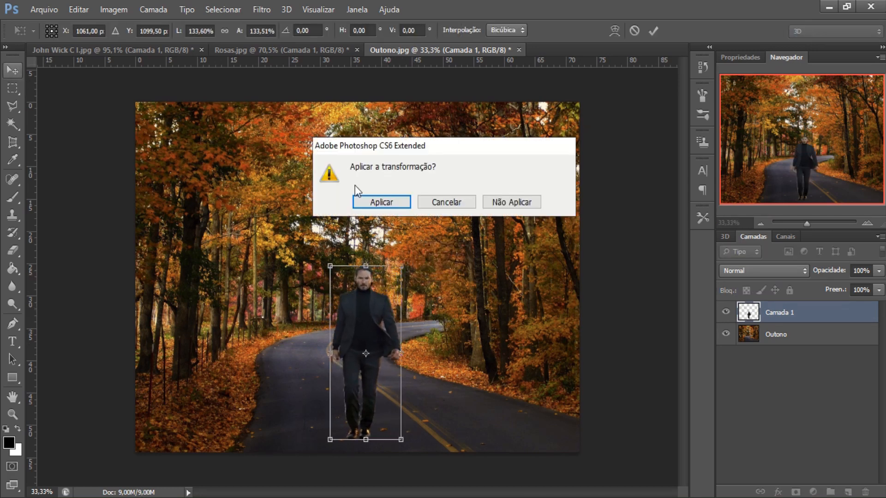
pyautogui.click(392, 202)
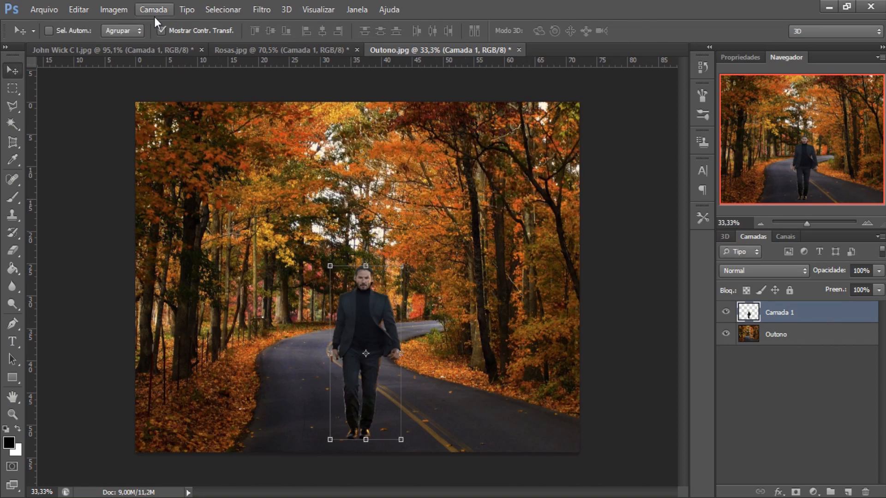
pyautogui.click(167, 28)
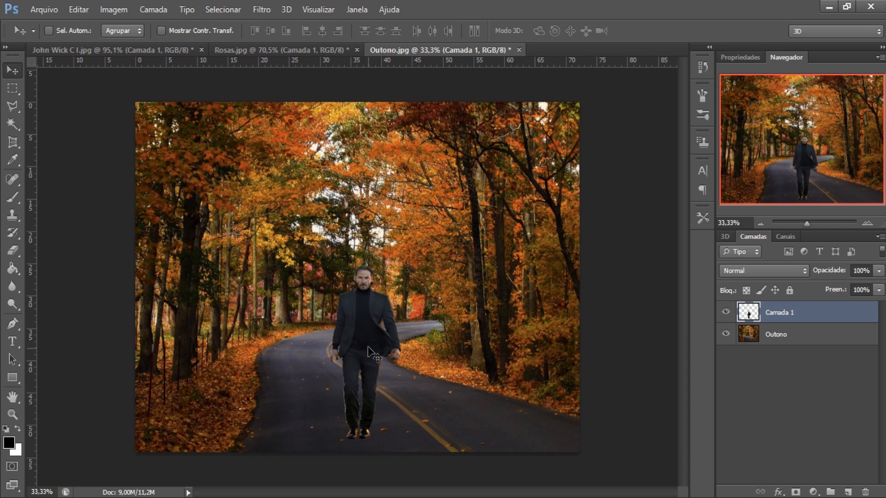
pyautogui.moveTo(367, 344)
pyautogui.mouseDown()
pyautogui.moveTo(329, 345)
pyautogui.moveTo(364, 345)
pyautogui.moveTo(357, 351)
pyautogui.mouseUp()
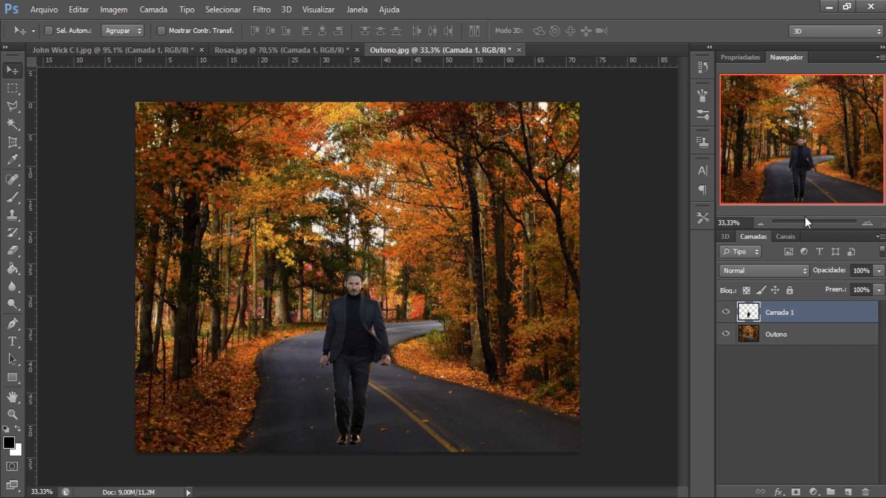
# Set the Eraser to a soft 15 px brush with 0% hardness and erase the light fringe around the man's trousers and shoes.
pyautogui.moveTo(806, 224)
pyautogui.mouseDown()
pyautogui.moveTo(823, 225)
pyautogui.moveTo(816, 225)
pyautogui.mouseUp()
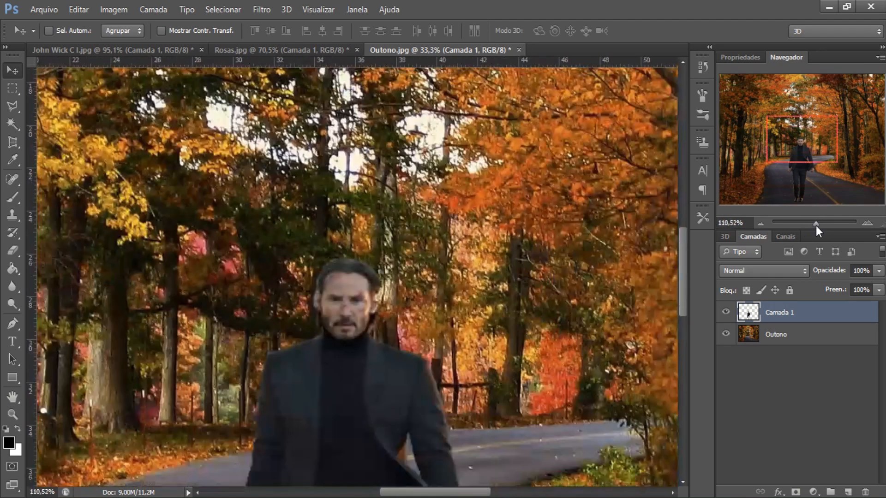
pyautogui.scroll(-4, 361, 279)
pyautogui.scroll(-5, 362, 279)
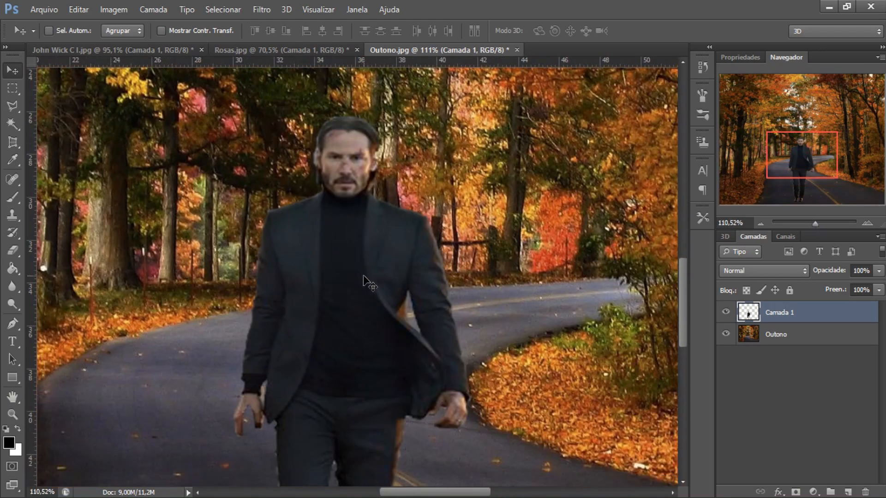
pyautogui.scroll(-3, 363, 295)
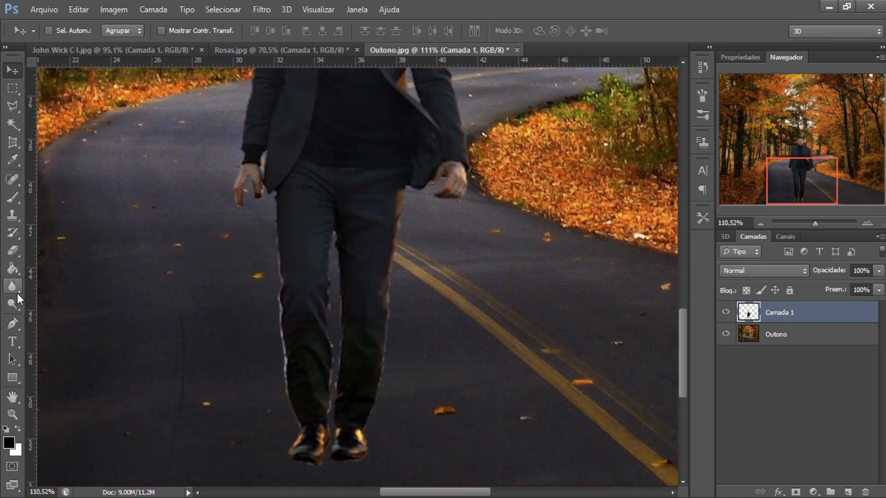
pyautogui.click(15, 254)
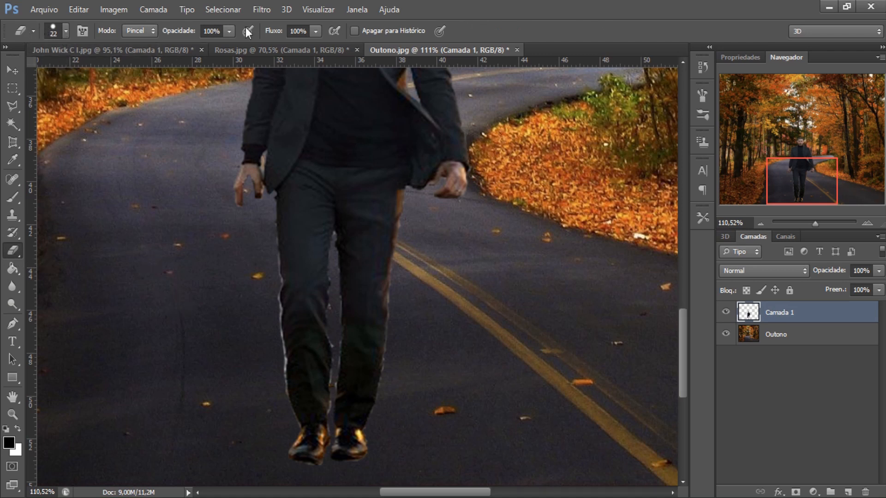
pyautogui.click(66, 31)
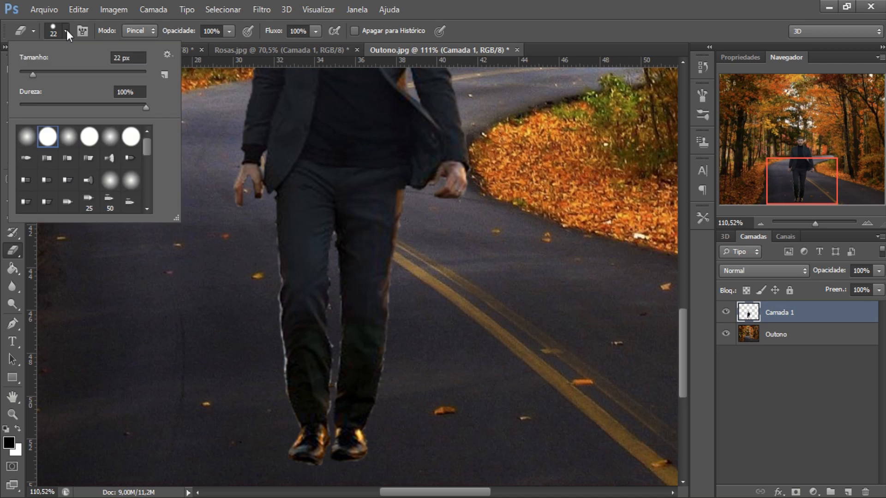
pyautogui.click(34, 74)
pyautogui.moveTo(32, 73); pyautogui.dragTo(30, 74)
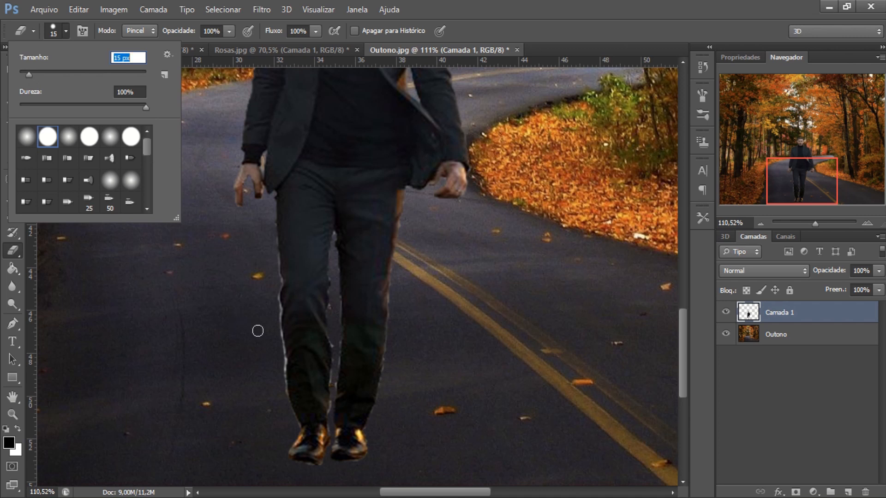
pyautogui.click(29, 139)
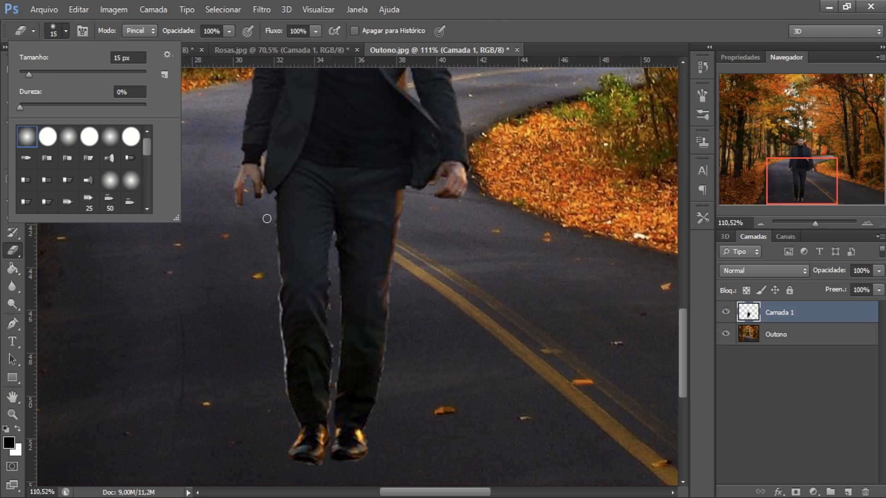
pyautogui.click(503, 277)
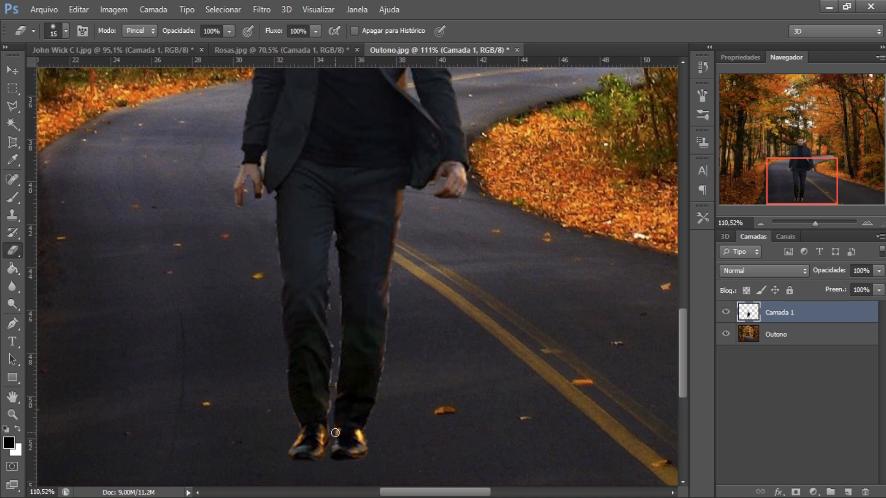
# Reduce the eraser size to 10 px and erase the remaining fringe between the man's legs and along the trouser edges.
pyautogui.rightClick(52, 69)
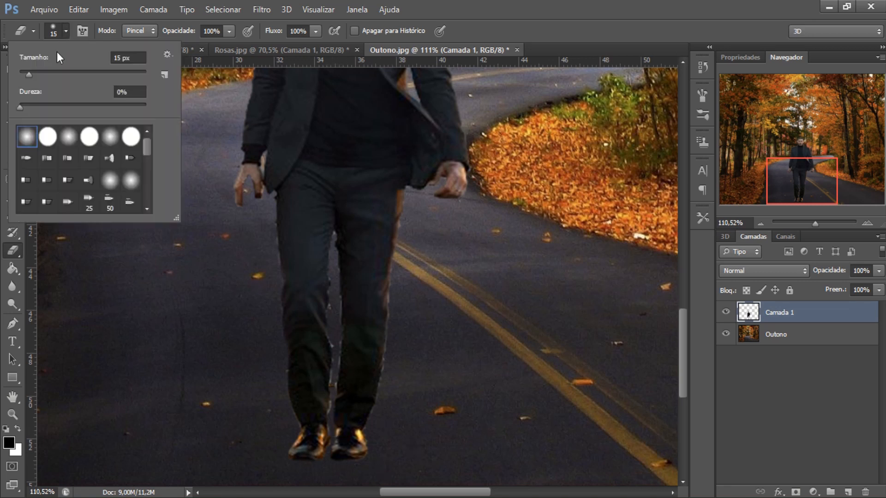
pyautogui.click(30, 76)
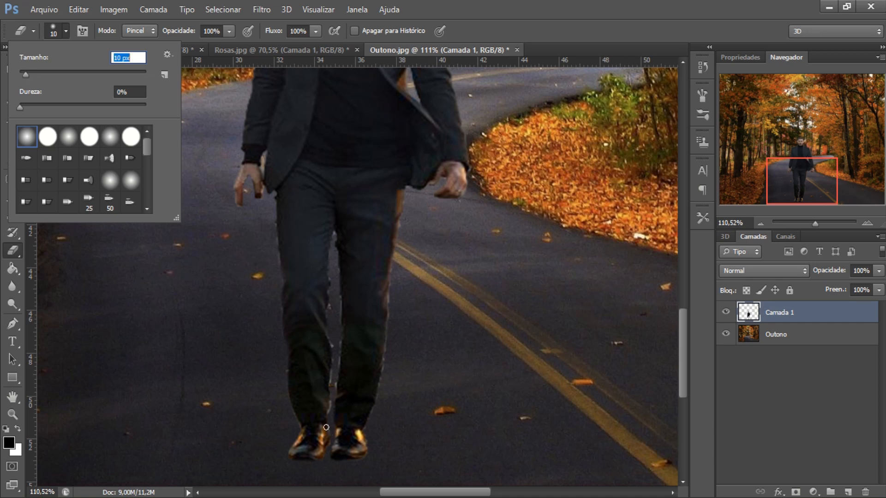
pyautogui.click(243, 398)
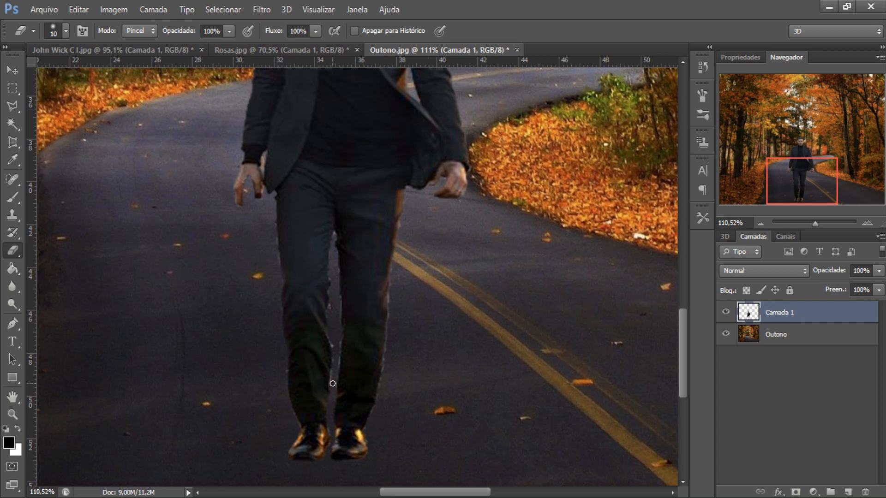
pyautogui.moveTo(332, 383); pyautogui.dragTo(332, 283)
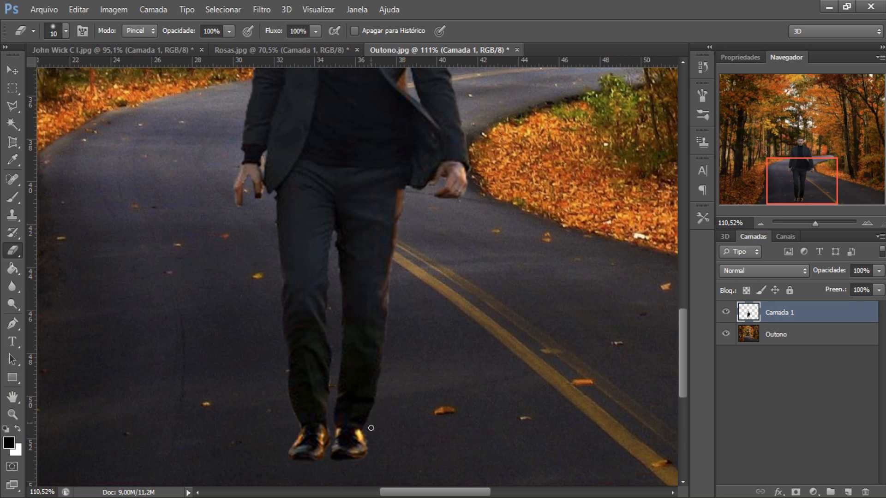
# Hide the Outono layer, erase the leftover fringe beside the man's hair, and show the Outono layer again.
pyautogui.scroll(4, 417, 415)
pyautogui.scroll(6, 428, 413)
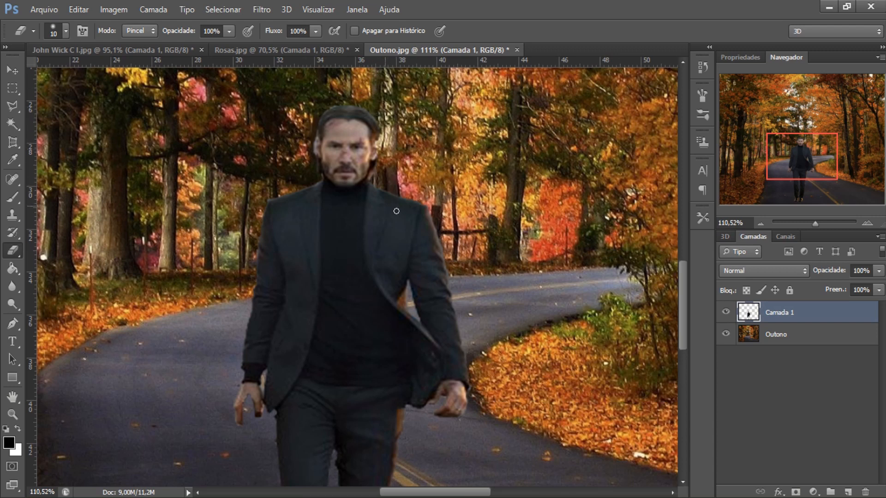
pyautogui.click(726, 334)
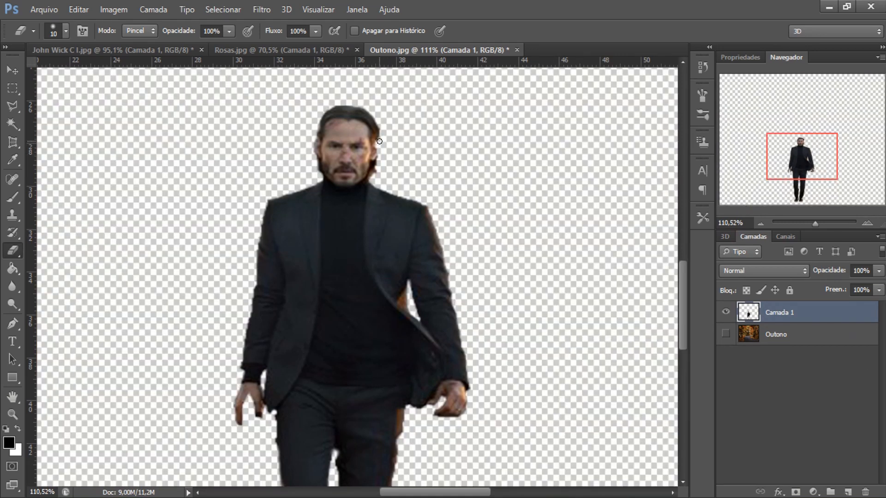
pyautogui.moveTo(379, 143); pyautogui.dragTo(381, 125)
pyautogui.click(726, 334)
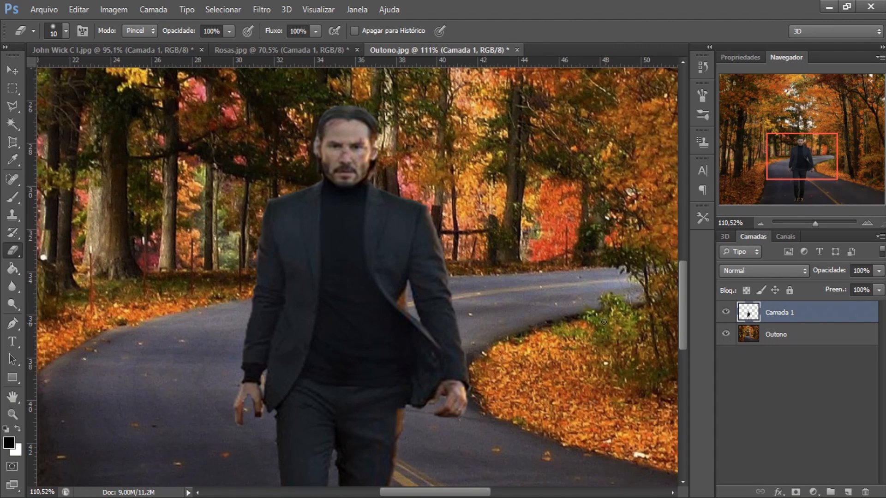
# Move the man slightly down and to the left on the road with the Move tool.
pyautogui.click(12, 70)
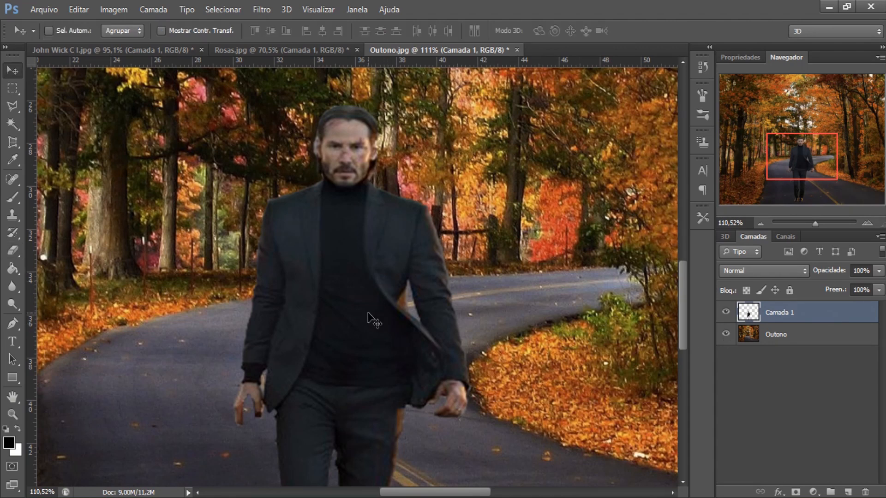
pyautogui.moveTo(368, 313)
pyautogui.mouseDown()
pyautogui.moveTo(362, 299)
pyautogui.moveTo(359, 330)
pyautogui.moveTo(357, 323)
pyautogui.mouseUp()
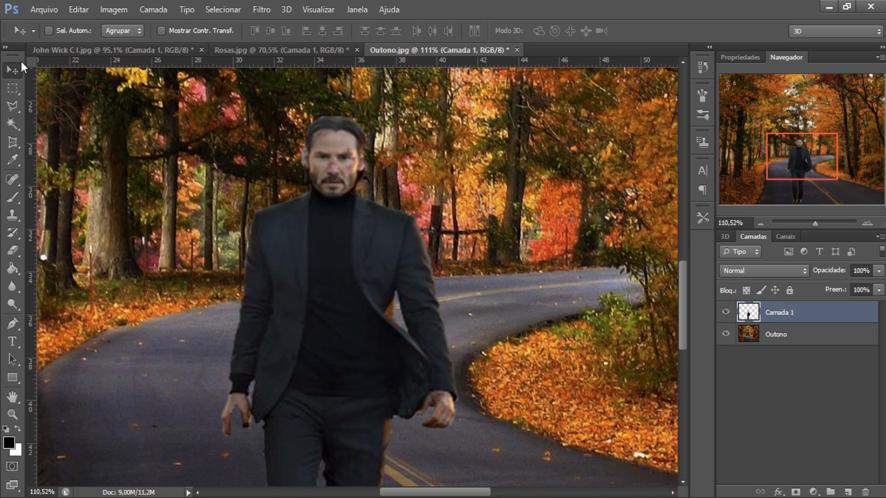
# Move the man slightly up and to the right on the road.
pyautogui.moveTo(817, 226); pyautogui.dragTo(810, 231)
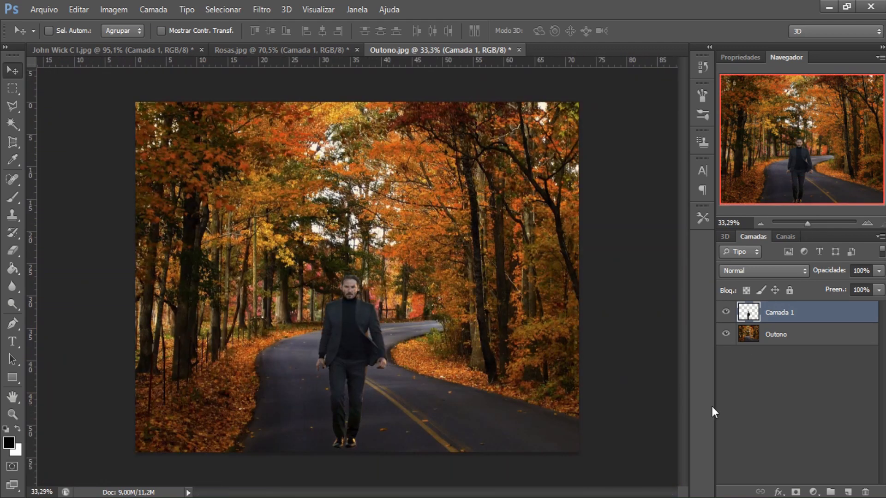
pyautogui.moveTo(354, 377); pyautogui.dragTo(363, 372)
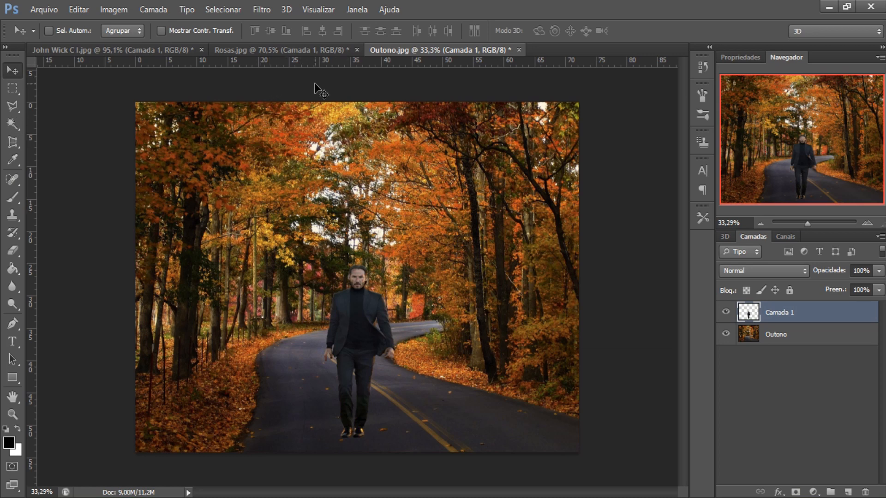
# Bring the cut-out rose bouquet from Rosas.jpg into Outono.jpg and place it beside the man.
pyautogui.click(309, 50)
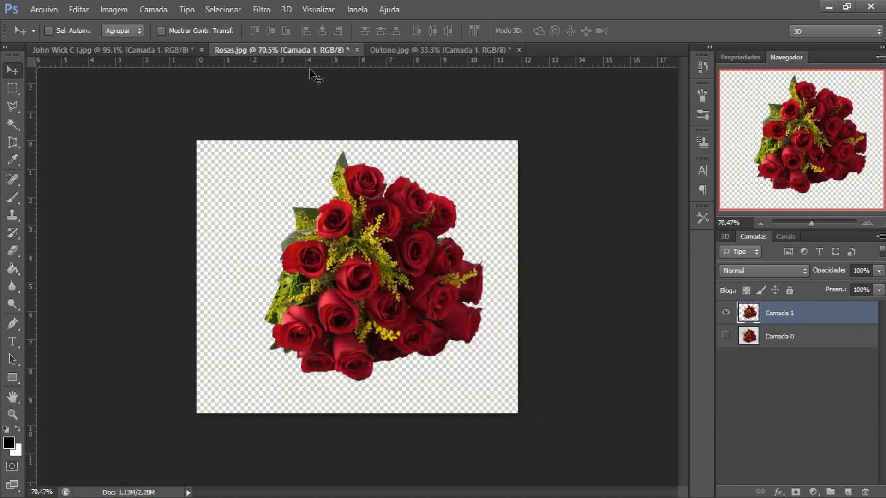
pyautogui.moveTo(376, 276); pyautogui.dragTo(328, 330)
pyautogui.moveTo(419, 358); pyautogui.dragTo(480, 368)
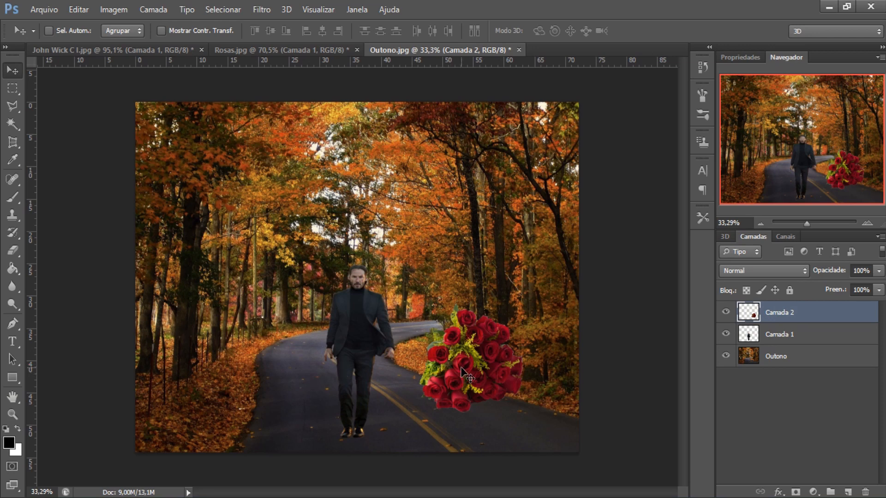
pyautogui.moveTo(460, 373); pyautogui.dragTo(434, 346)
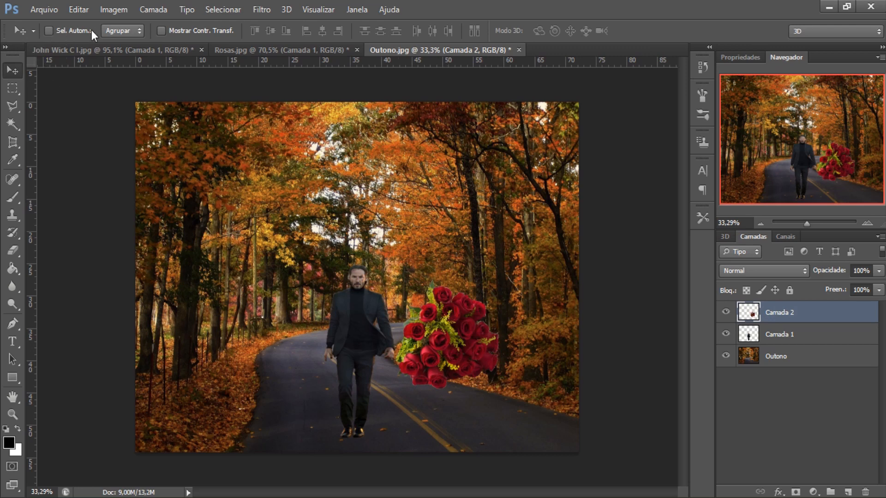
# Scale the bouquet to about 46.65%, place it over the man's hand on the forest side, and apply the transformation.
pyautogui.click(159, 31)
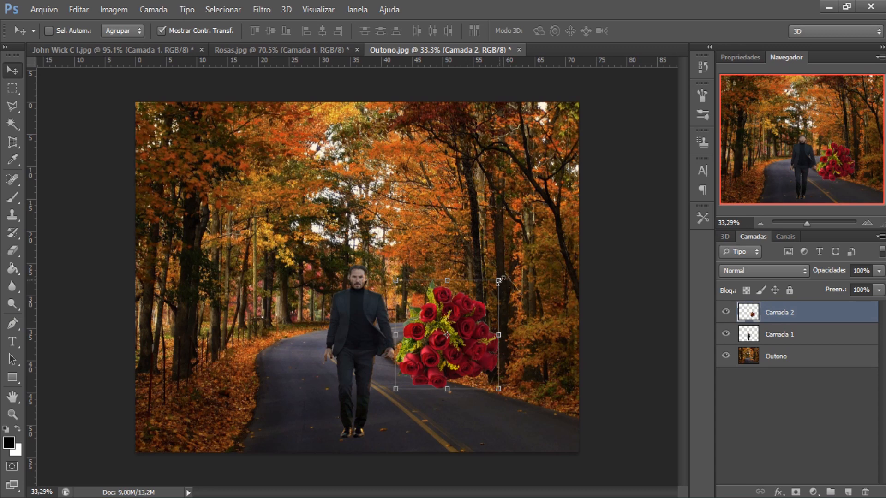
pyautogui.moveTo(498, 281); pyautogui.dragTo(445, 336)
pyautogui.moveTo(424, 373); pyautogui.dragTo(339, 360)
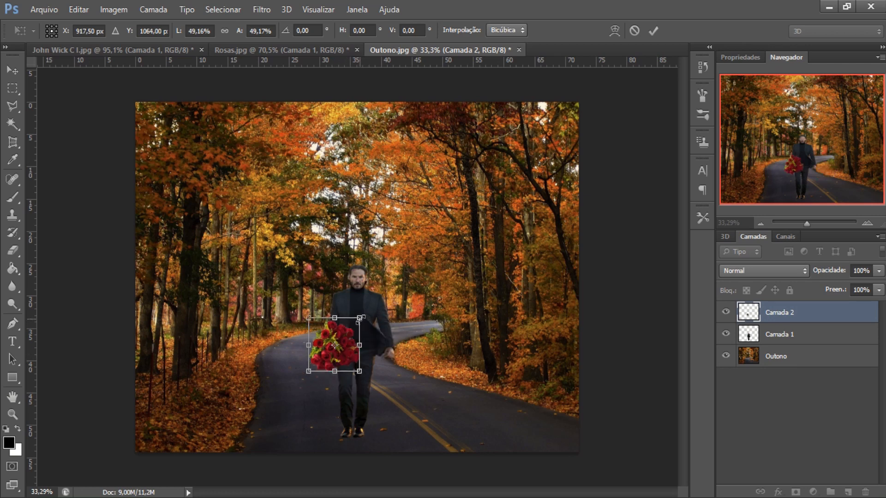
pyautogui.moveTo(359, 318); pyautogui.dragTo(356, 321)
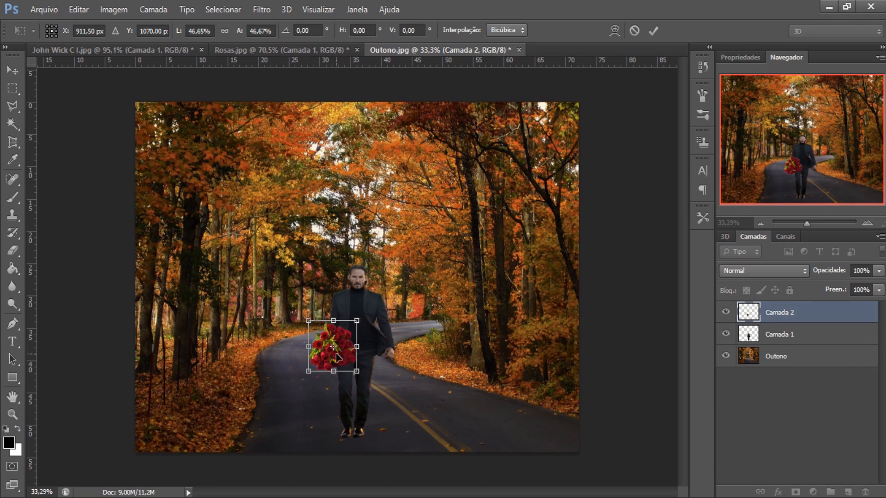
pyautogui.moveTo(338, 360); pyautogui.dragTo(339, 359)
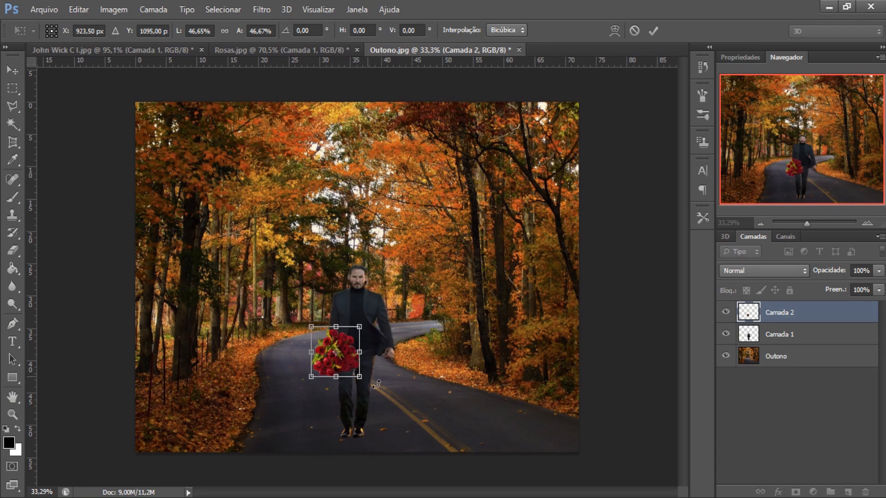
pyautogui.click(13, 70)
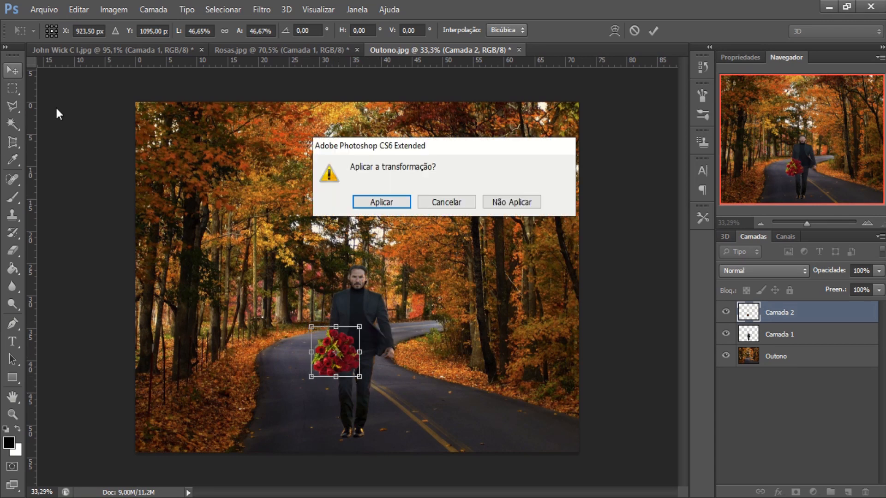
pyautogui.click(381, 203)
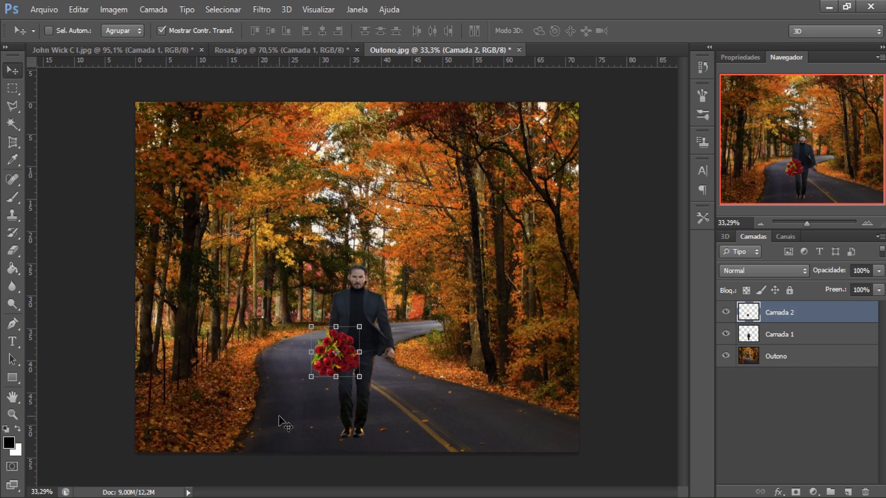
pyautogui.click(161, 31)
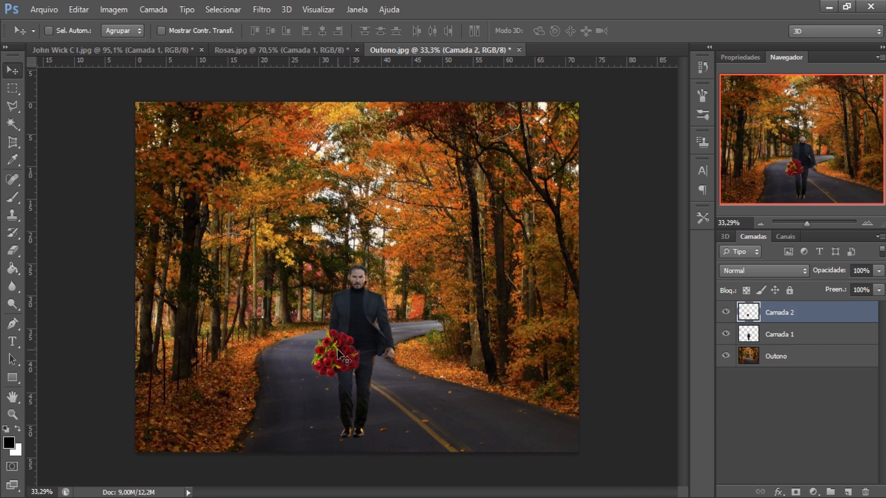
# Hide the Camada 1 and Outono layers to isolate the roses.
pyautogui.click(726, 333)
pyautogui.click(731, 356)
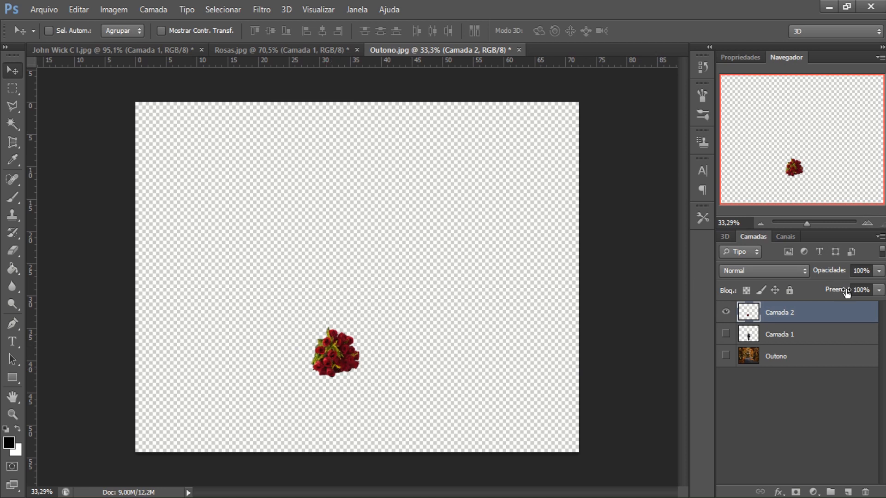
# Look through the blend mode, opacity and fill settings of the roses layer, Camada 2.
pyautogui.click(805, 272)
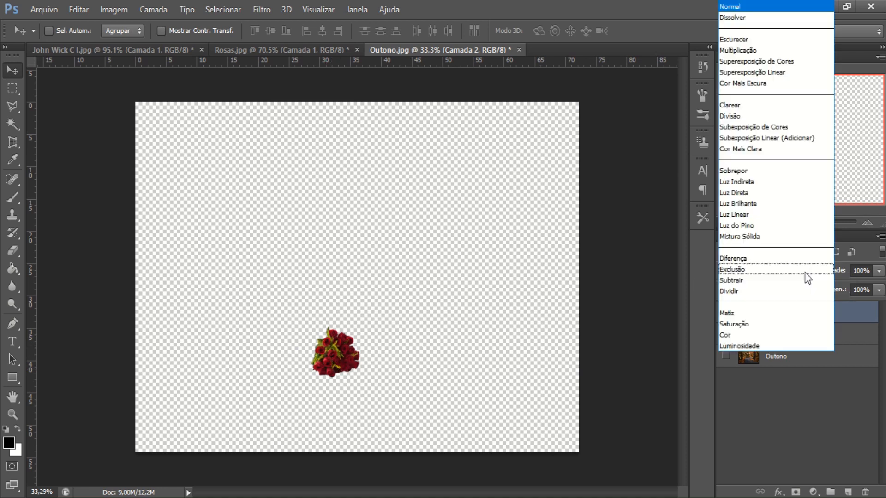
pyautogui.click(832, 392)
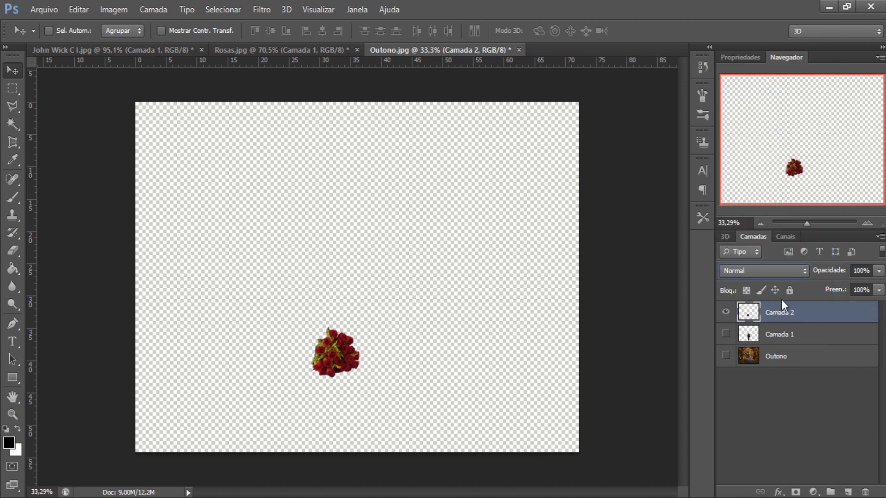
pyautogui.click(879, 271)
pyautogui.moveTo(869, 285); pyautogui.dragTo(883, 290)
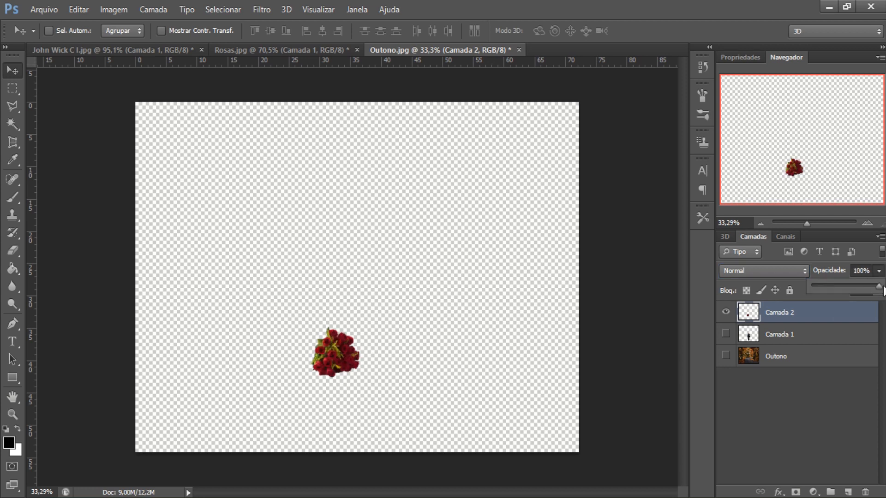
pyautogui.click(856, 393)
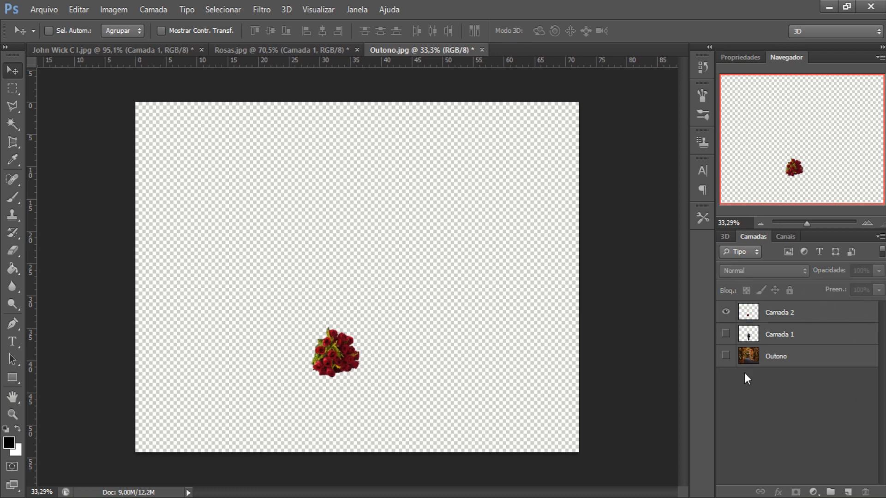
pyautogui.click(784, 313)
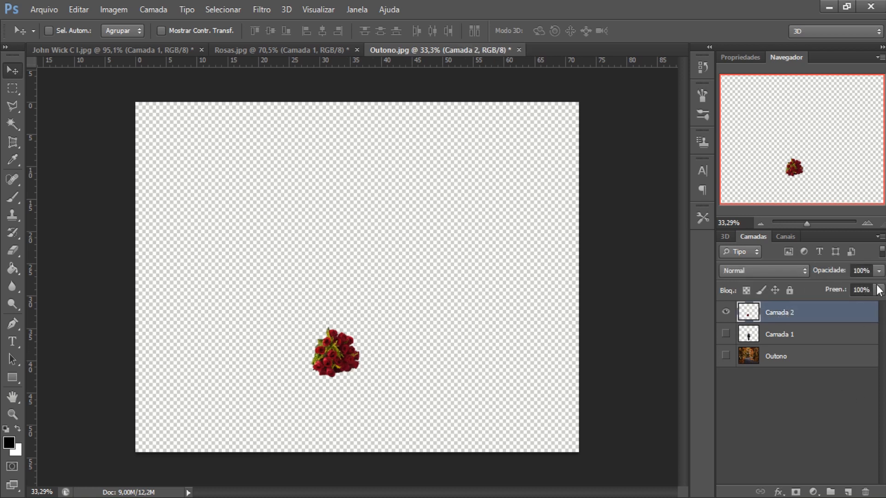
pyautogui.click(878, 290)
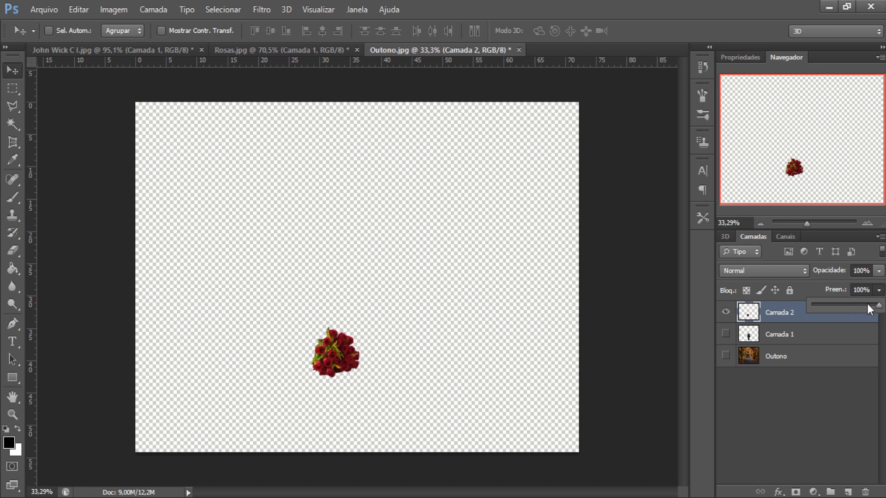
pyautogui.moveTo(879, 305)
pyautogui.mouseDown()
pyautogui.moveTo(837, 302)
pyautogui.moveTo(878, 305)
pyautogui.mouseUp()
pyautogui.click(790, 423)
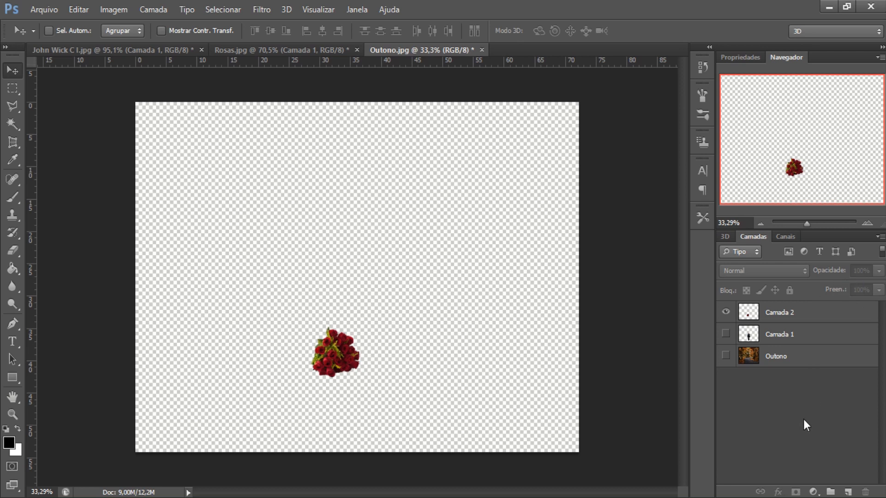
pyautogui.click(775, 318)
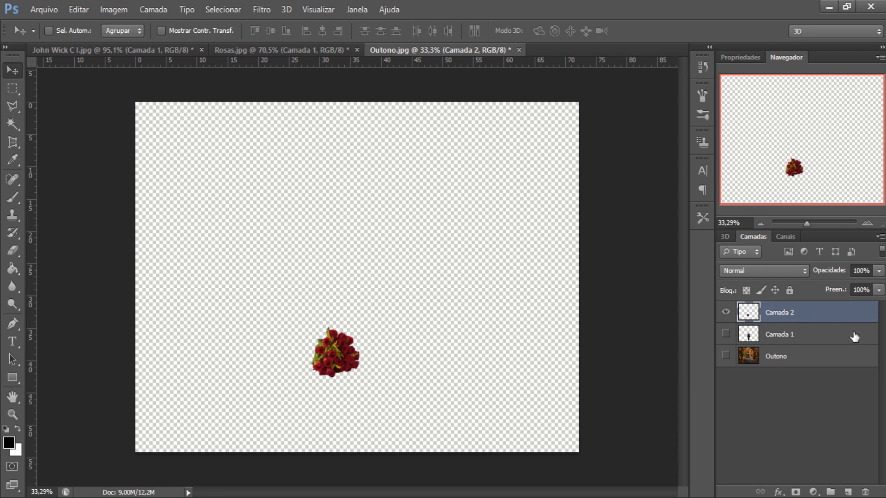
pyautogui.hotkey('ctrl', 'u')
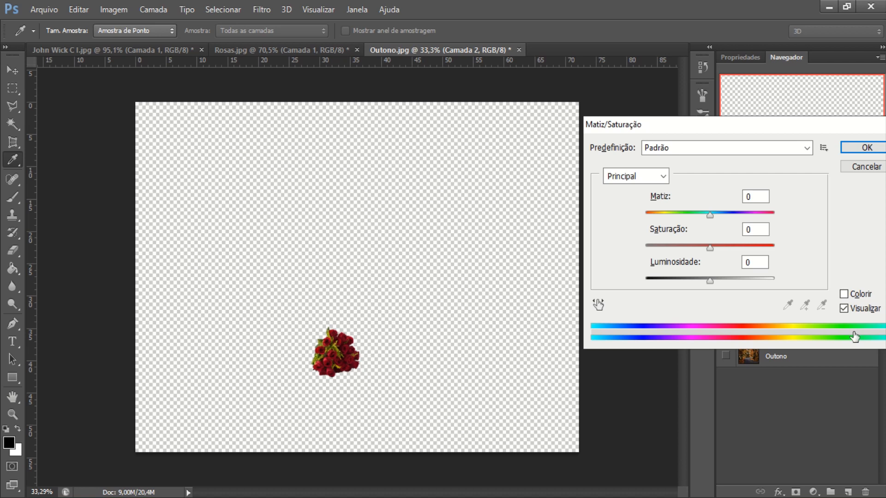
pyautogui.moveTo(722, 127); pyautogui.dragTo(509, 127)
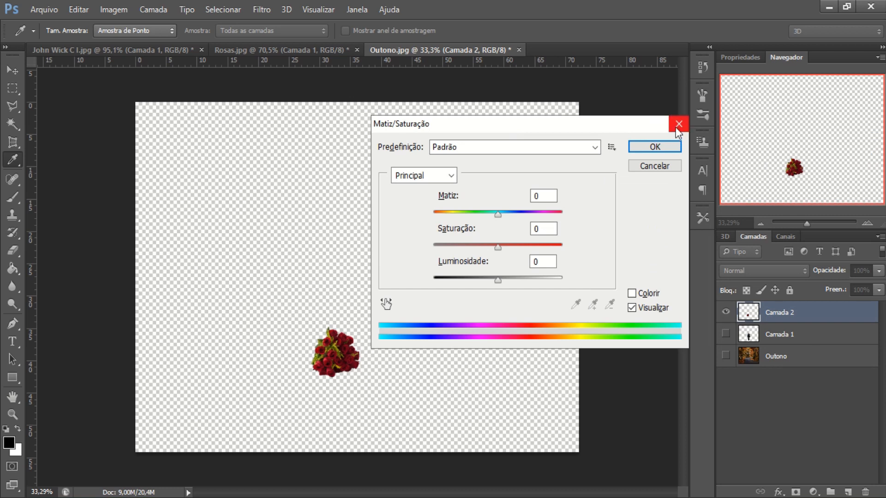
pyautogui.click(676, 127)
# Open the Hue/Saturation adjustment for the roses layer and place its dialog clear of the bouquet.
pyautogui.click(103, 9)
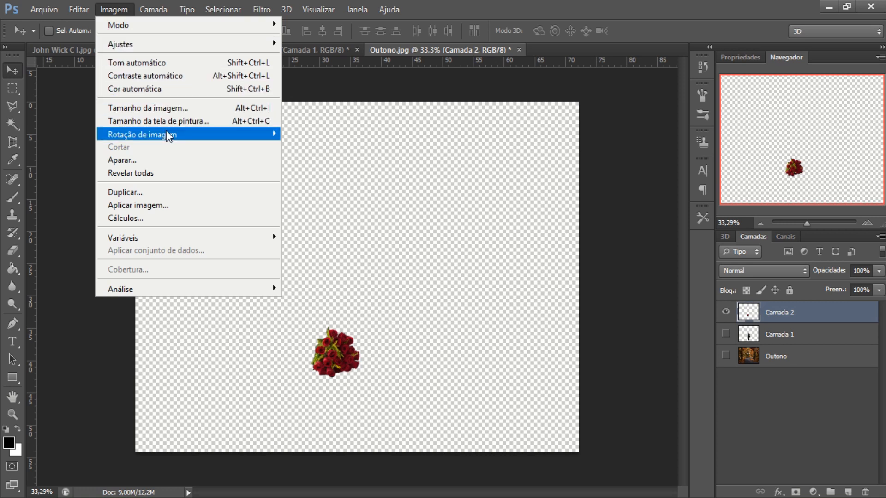
pyautogui.moveTo(166, 131)
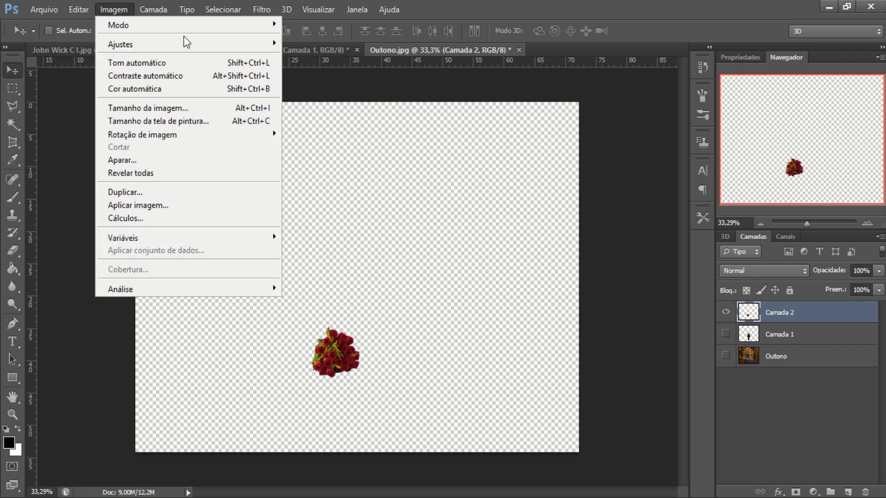
pyautogui.moveTo(190, 29)
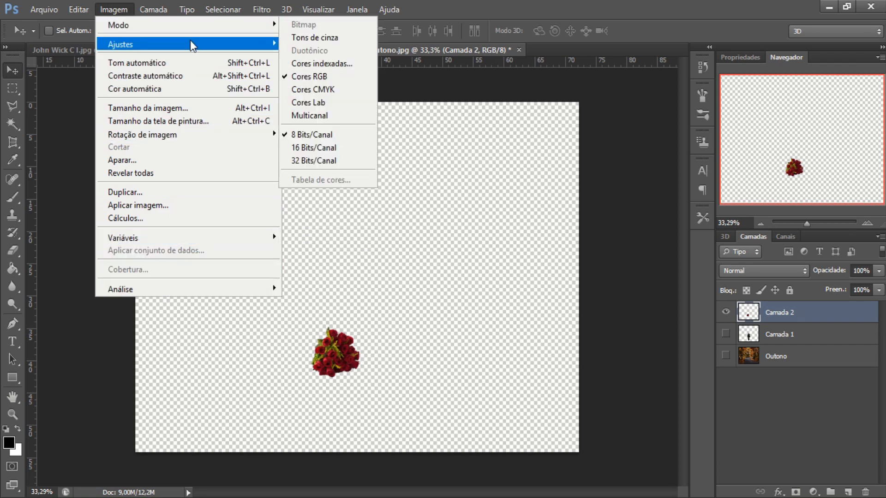
pyautogui.moveTo(190, 45)
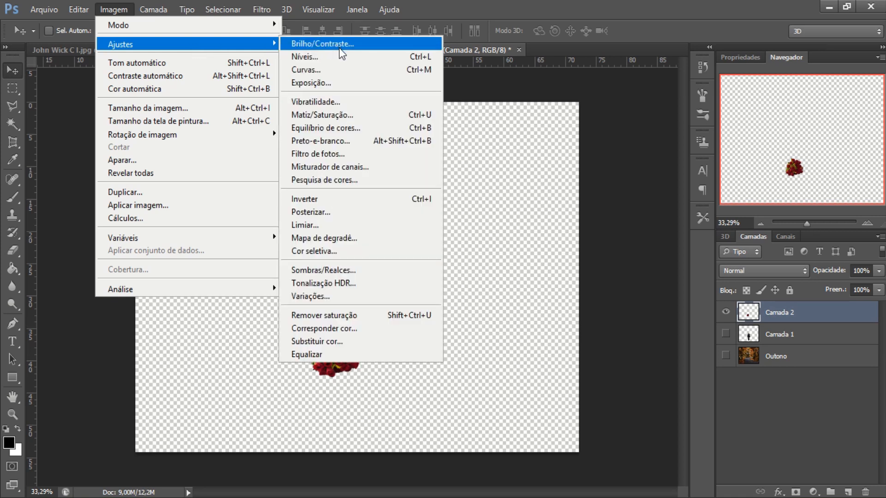
pyautogui.click(346, 113)
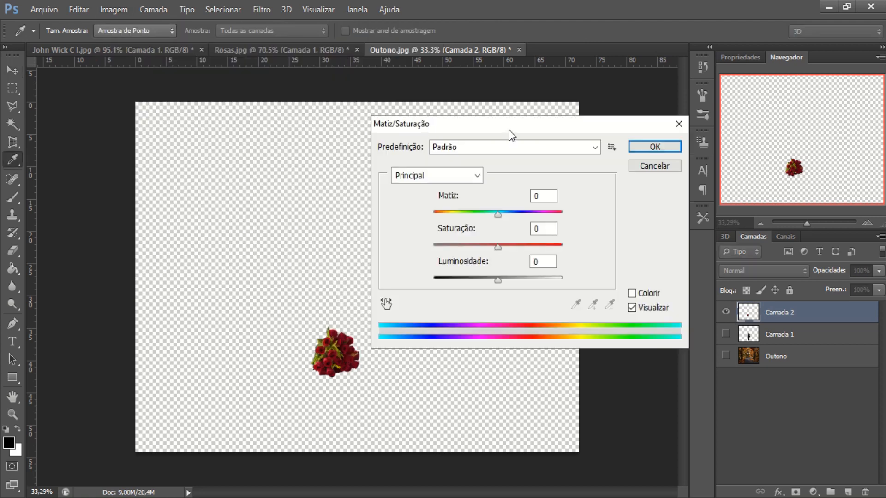
pyautogui.moveTo(509, 129); pyautogui.dragTo(635, 115)
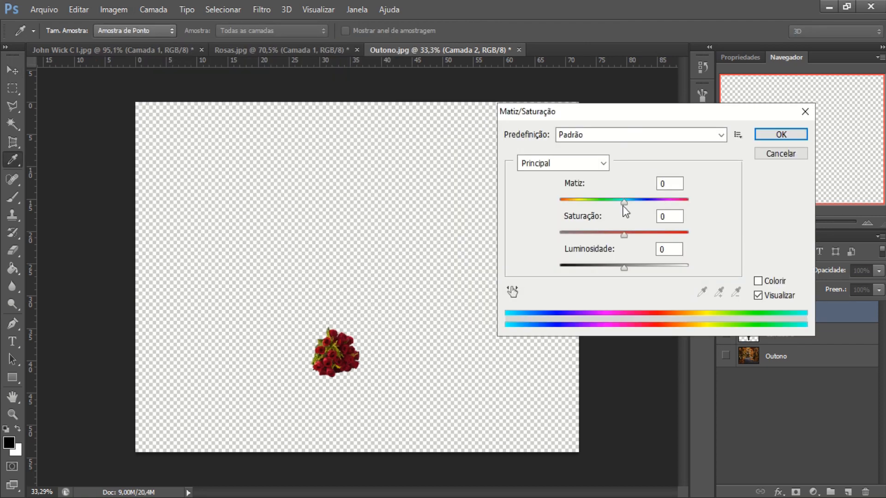
# Try hue shifts of -25 and +21 on the roses, and reset the hue to 0.
pyautogui.moveTo(623, 206)
pyautogui.mouseDown()
pyautogui.moveTo(637, 206)
pyautogui.moveTo(575, 203)
pyautogui.moveTo(610, 206)
pyautogui.mouseUp()
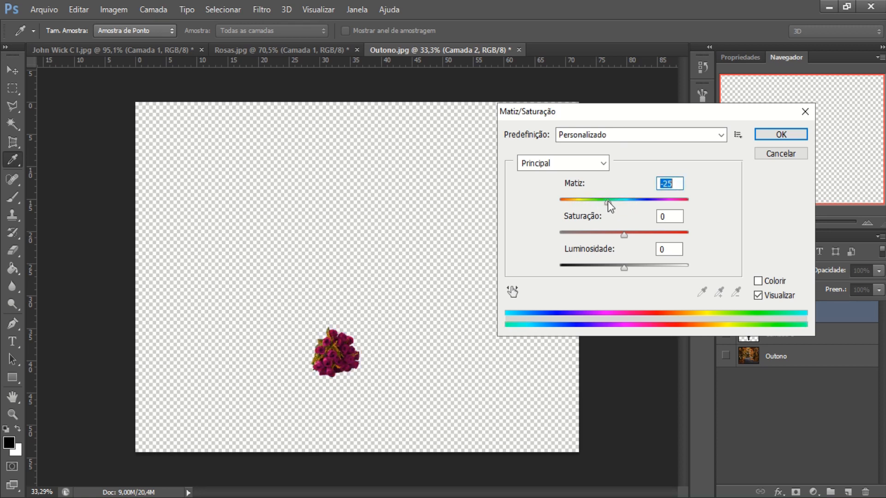
pyautogui.hotkey('ctrl', 'z')
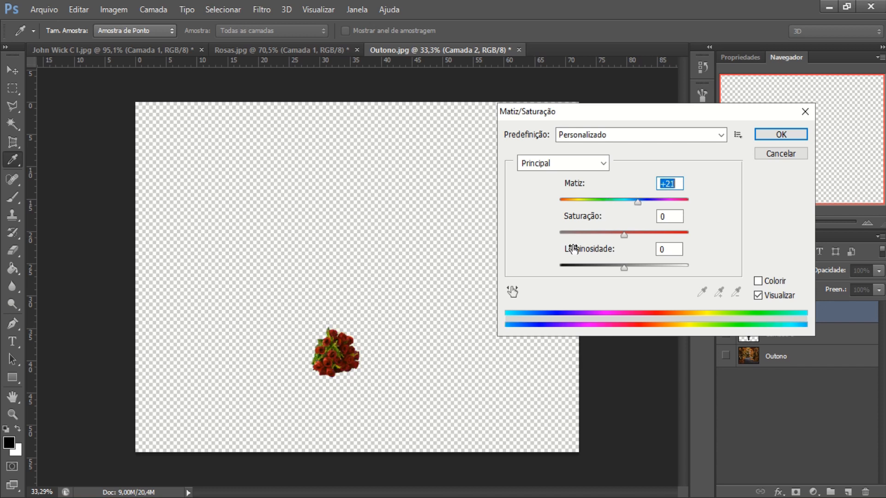
pyautogui.hotkey('ctrl', 'z')
pyautogui.press('alt')
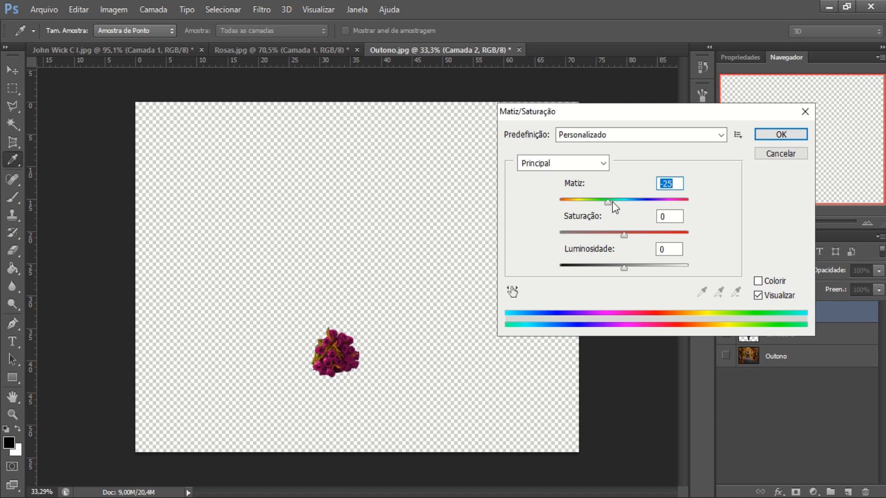
pyautogui.write('0')
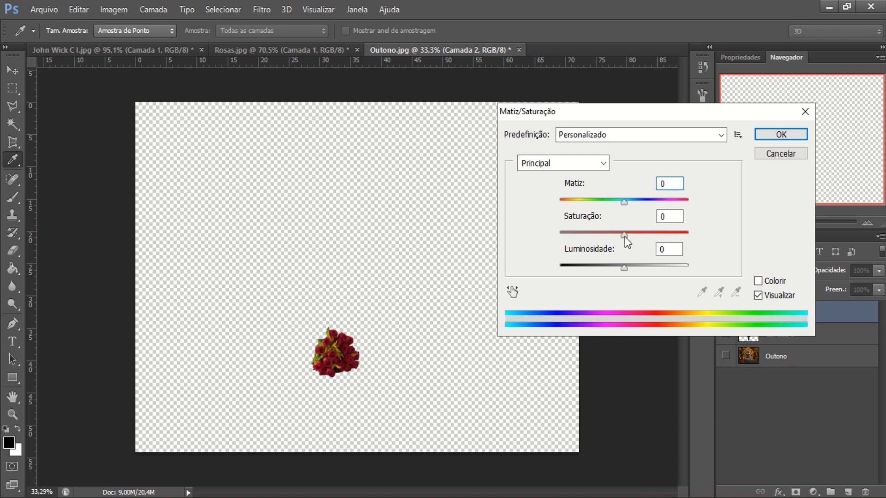
# Reduce the roses' saturation slightly, apply the adjustment, and show the Camada 1 and Outono layers again.
pyautogui.moveTo(625, 237); pyautogui.dragTo(606, 235)
pyautogui.click(779, 134)
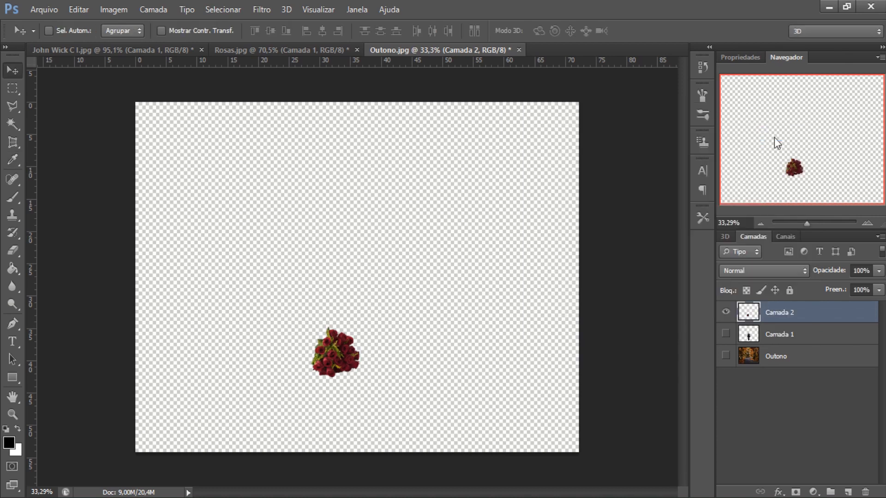
pyautogui.click(725, 333)
pyautogui.click(725, 356)
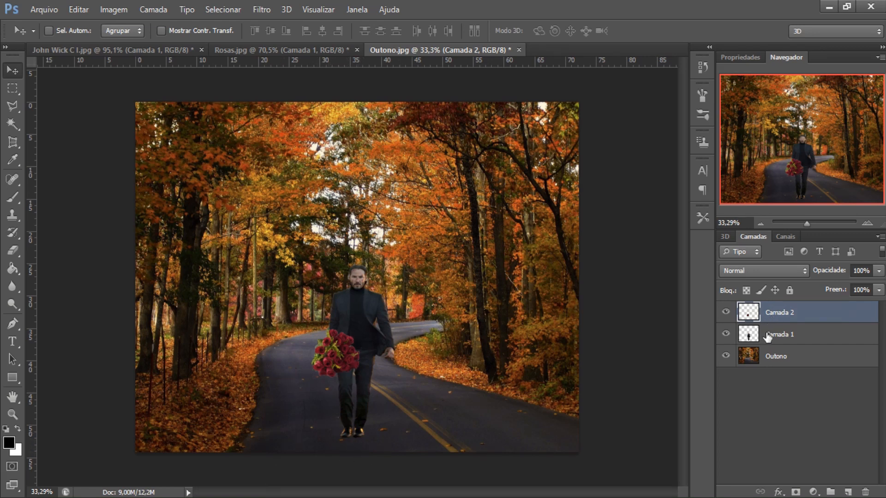
# Hide and show the Camada 1 and Outono layers to check the roses against the man and the road.
pyautogui.click(725, 333)
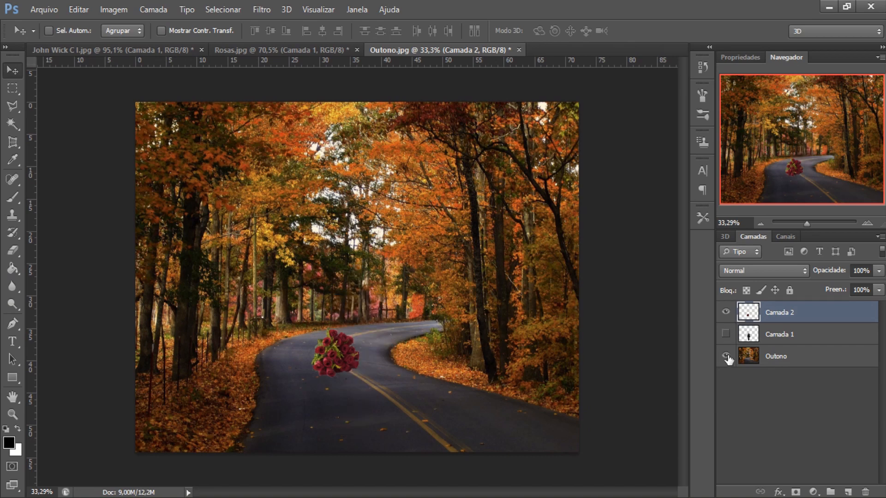
pyautogui.click(725, 355)
pyautogui.click(725, 356)
pyautogui.click(726, 333)
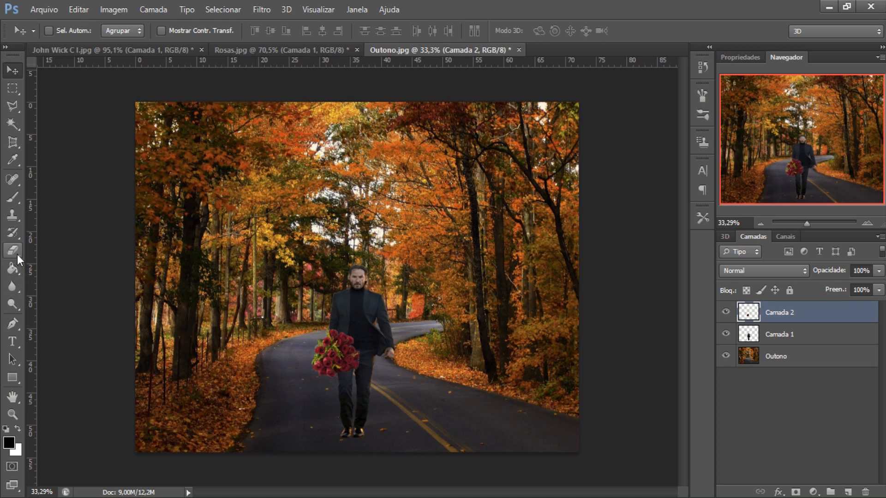
# Change the background colour to black.
pyautogui.click(17, 451)
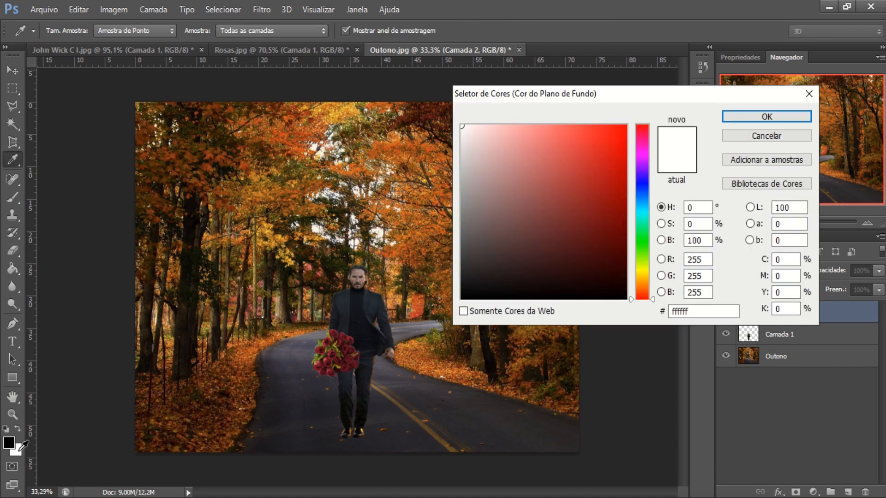
pyautogui.moveTo(508, 172)
pyautogui.mouseDown()
pyautogui.moveTo(479, 190)
pyautogui.moveTo(462, 220)
pyautogui.moveTo(460, 300)
pyautogui.mouseUp()
pyautogui.click(766, 117)
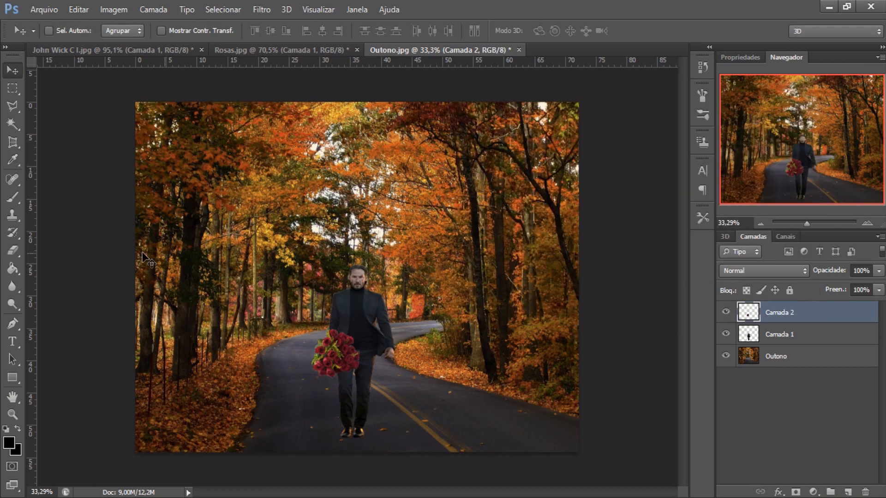
# Set up the Brush tool with a soft round tip, 97 px in size.
pyautogui.click(17, 248)
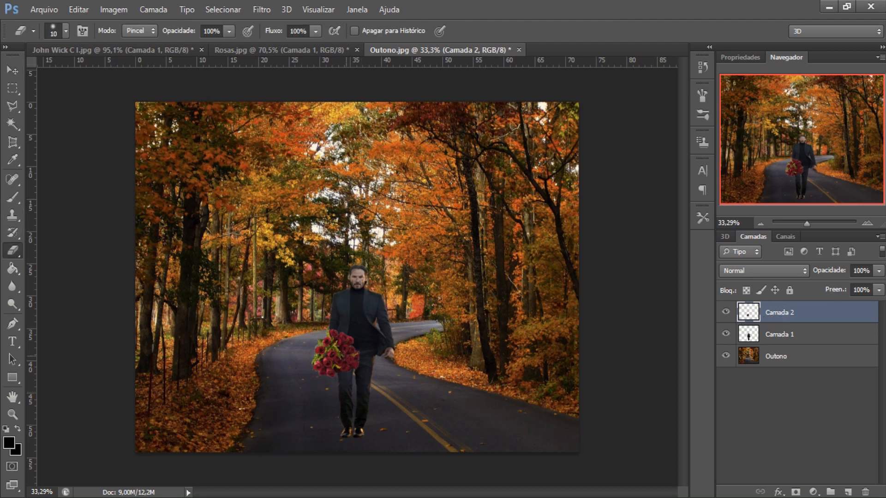
pyautogui.moveTo(366, 345); pyautogui.dragTo(372, 351)
pyautogui.click(19, 196)
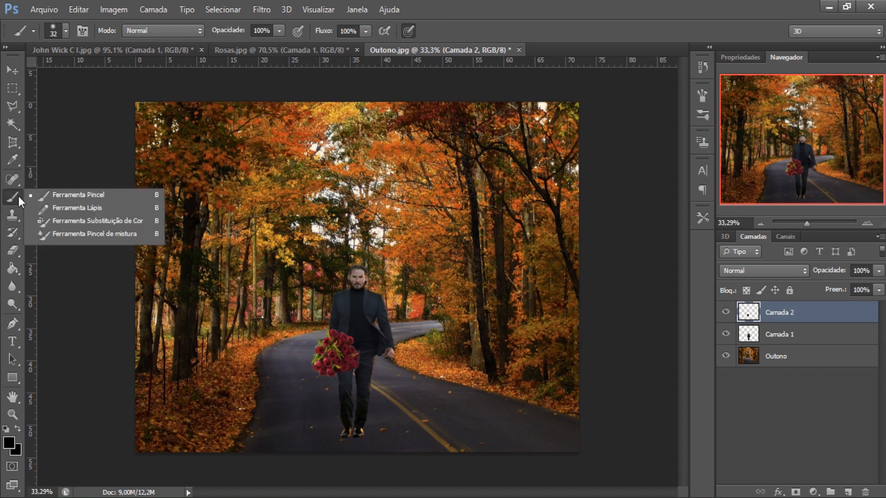
pyautogui.click(65, 198)
pyautogui.click(65, 29)
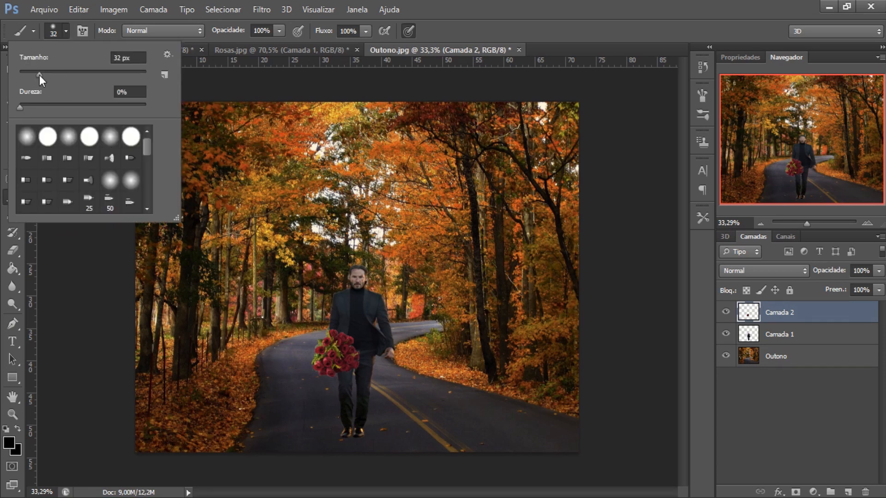
pyautogui.moveTo(40, 75); pyautogui.dragTo(80, 76)
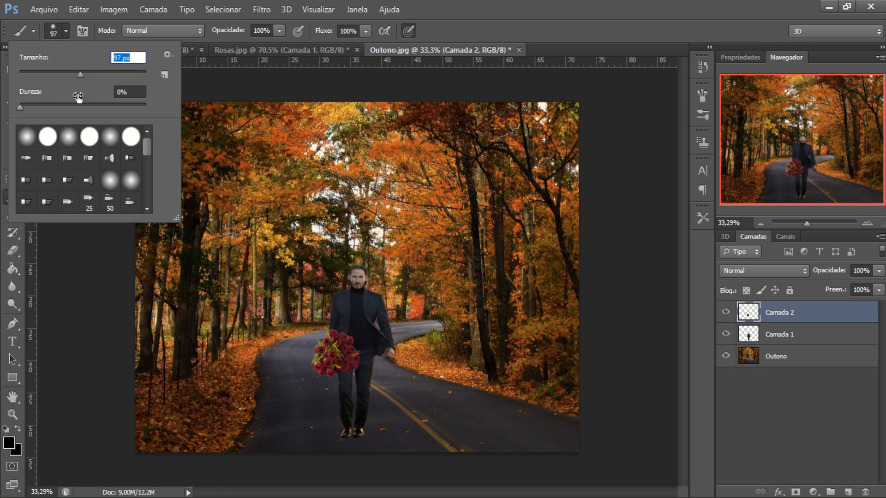
pyautogui.click(27, 137)
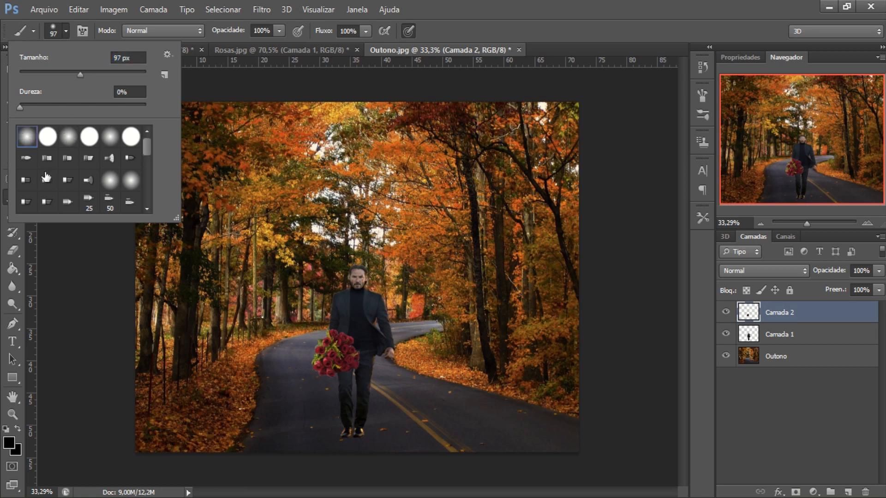
pyautogui.click(449, 13)
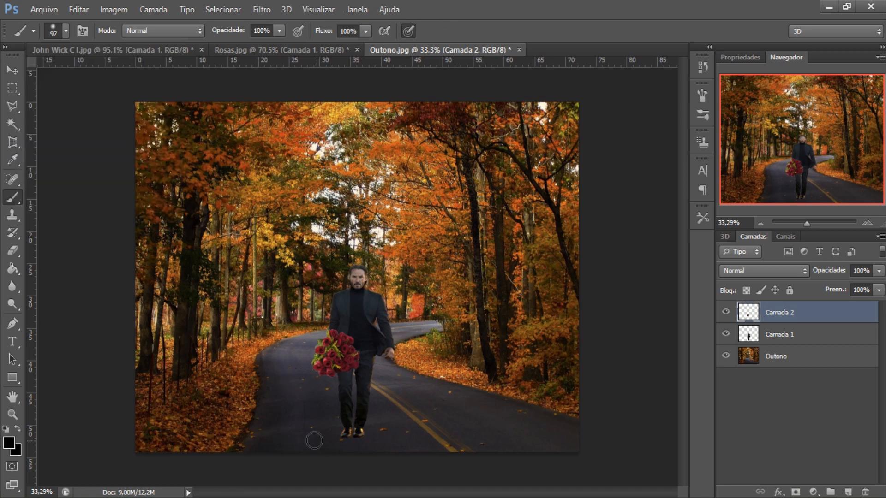
# Try painting a black shadow on the road, first on Camada 2 and then beneath the man's shoes on Outono, and undo the strokes.
pyautogui.moveTo(304, 424); pyautogui.dragTo(293, 423)
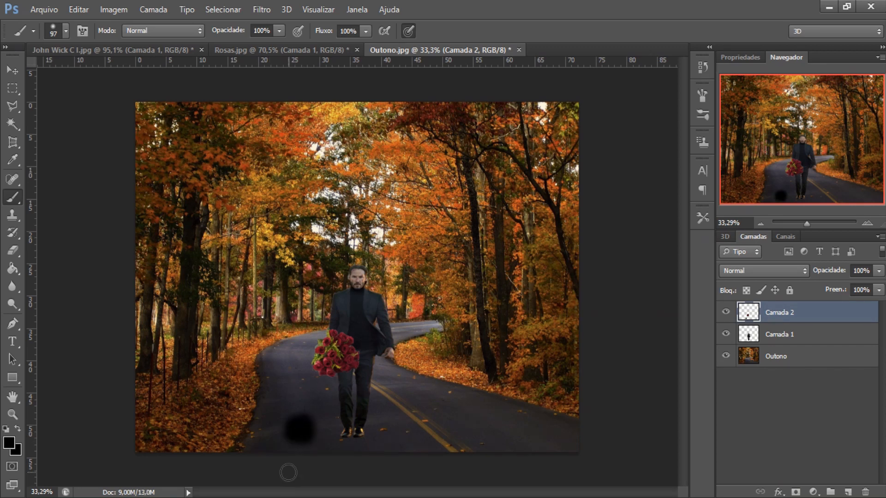
pyautogui.hotkey('ctrl', 'z')
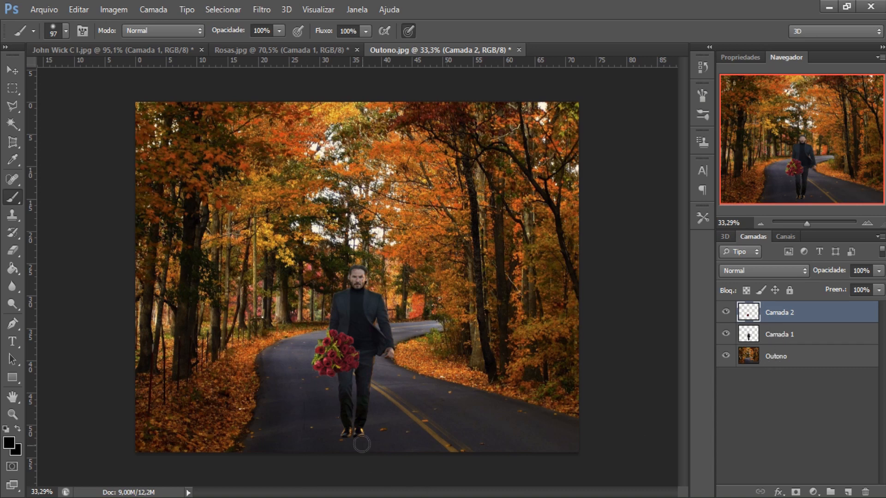
pyautogui.click(775, 339)
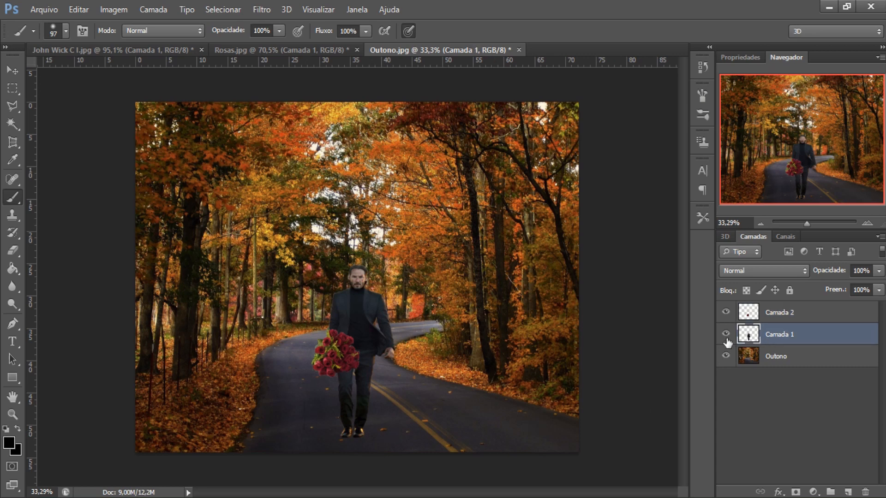
pyautogui.click(786, 361)
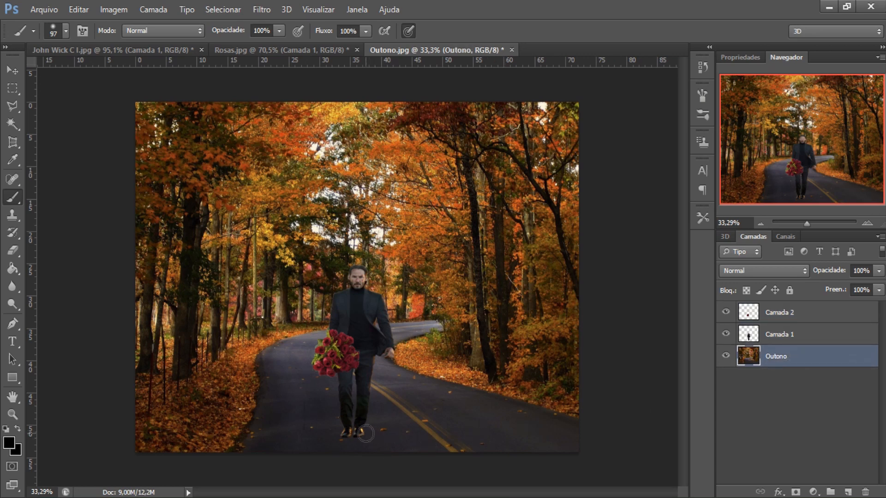
pyautogui.moveTo(365, 432)
pyautogui.mouseDown()
pyautogui.moveTo(344, 436)
pyautogui.moveTo(346, 444)
pyautogui.moveTo(374, 436)
pyautogui.moveTo(361, 446)
pyautogui.mouseUp()
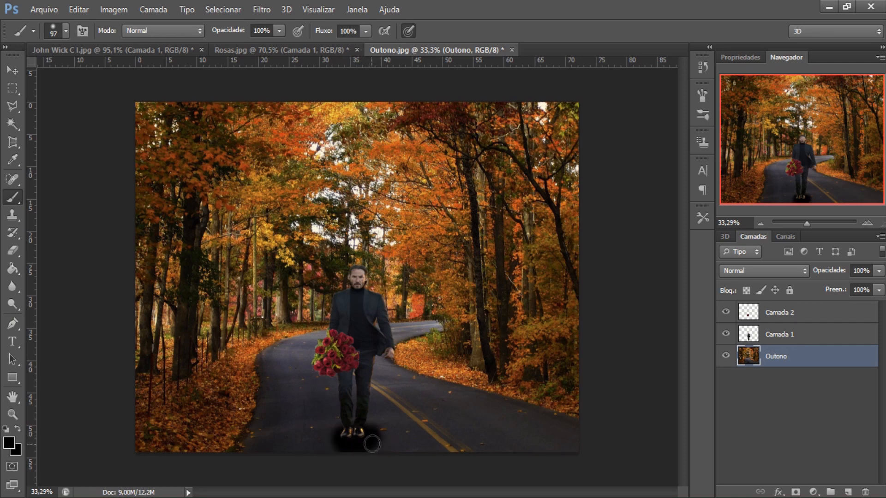
pyautogui.moveTo(367, 497)
pyautogui.hotkey('ctrl', 'alt', 'z')
pyautogui.hotkey('ctrl', 'alt', 'z')
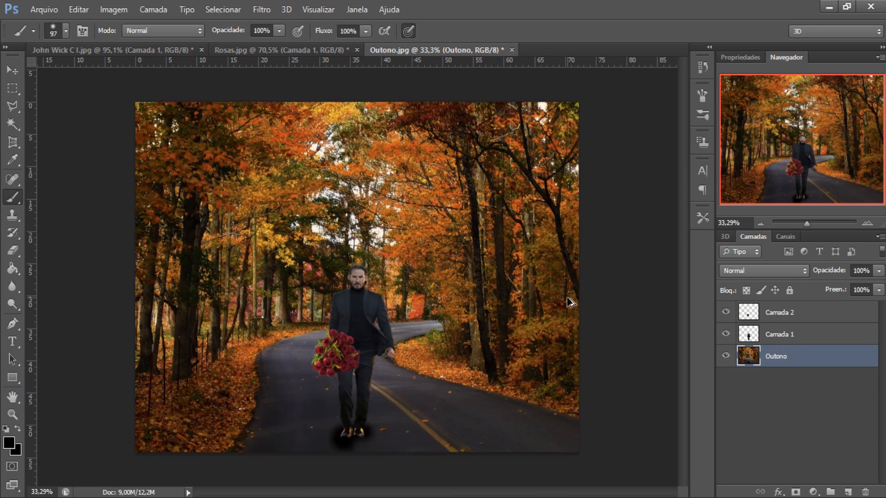
# Set the foreground colour to dark grey 2c2b2b and dab it beside the man's shoes on the Outono layer.
pyautogui.click(8, 442)
pyautogui.moveTo(477, 175); pyautogui.dragTo(466, 269)
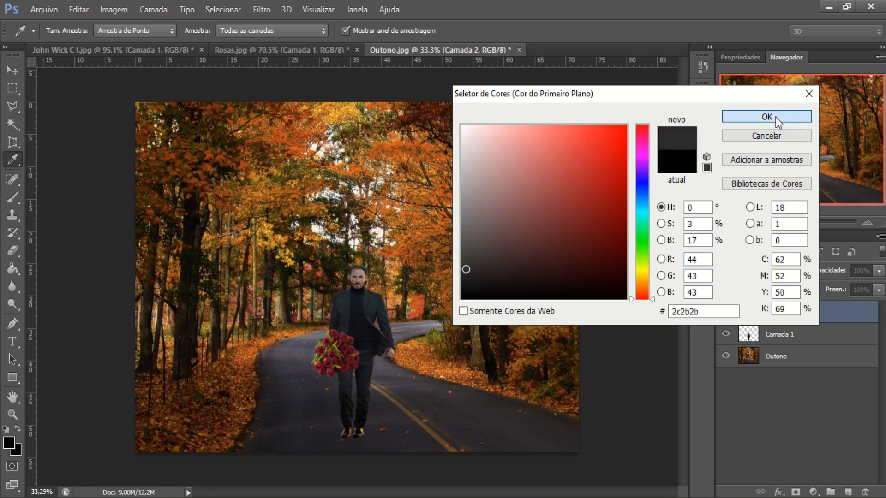
pyautogui.click(776, 117)
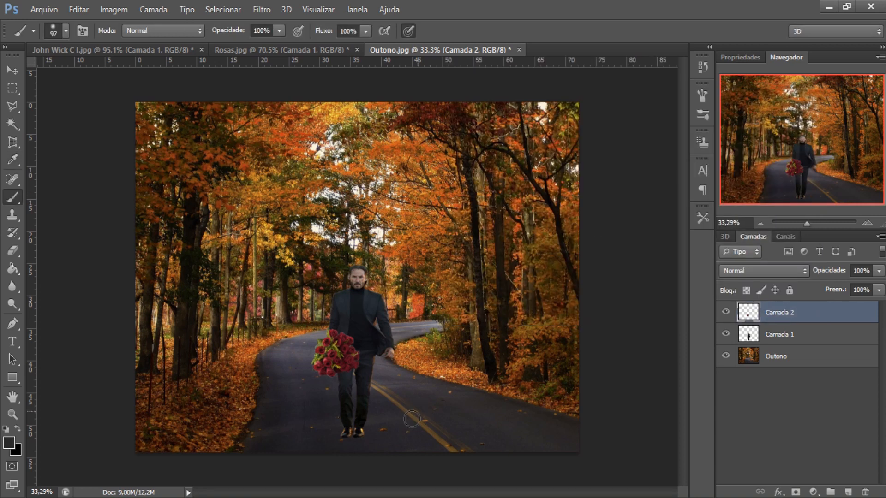
pyautogui.click(779, 360)
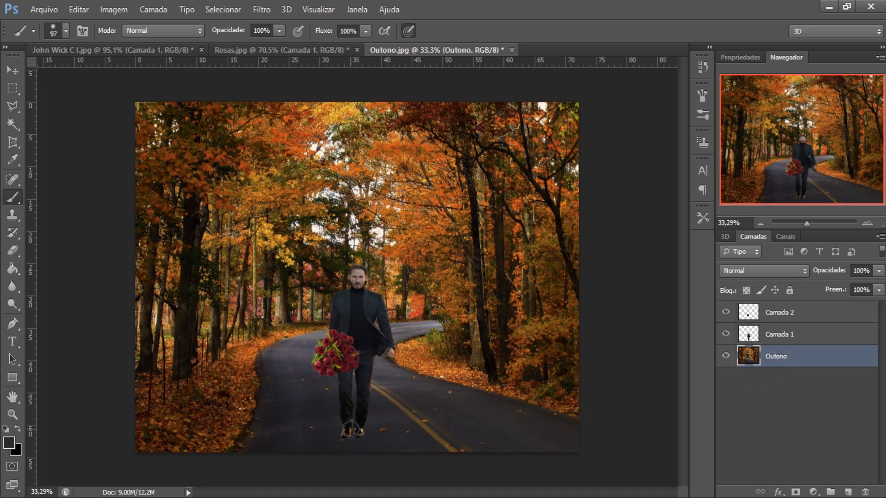
pyautogui.click(341, 441)
# Set the foreground colour back to black and choose the second soft round brush preset.
pyautogui.click(10, 442)
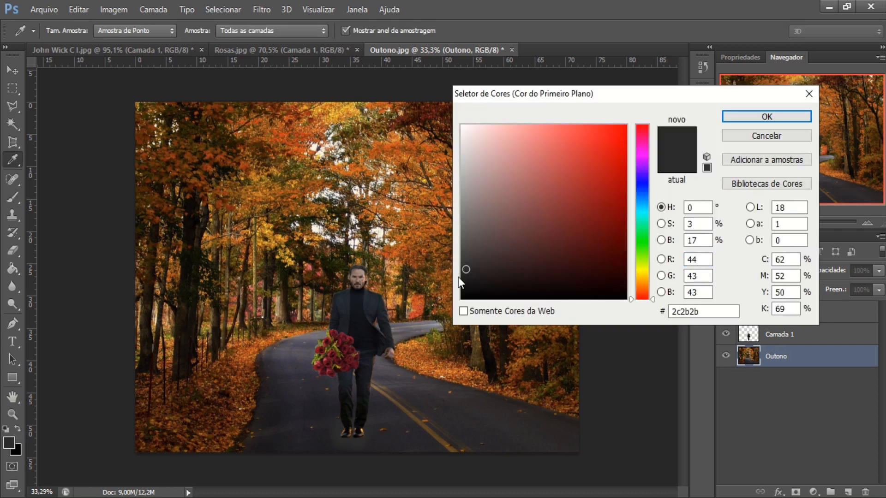
pyautogui.moveTo(462, 276); pyautogui.dragTo(460, 304)
pyautogui.click(764, 118)
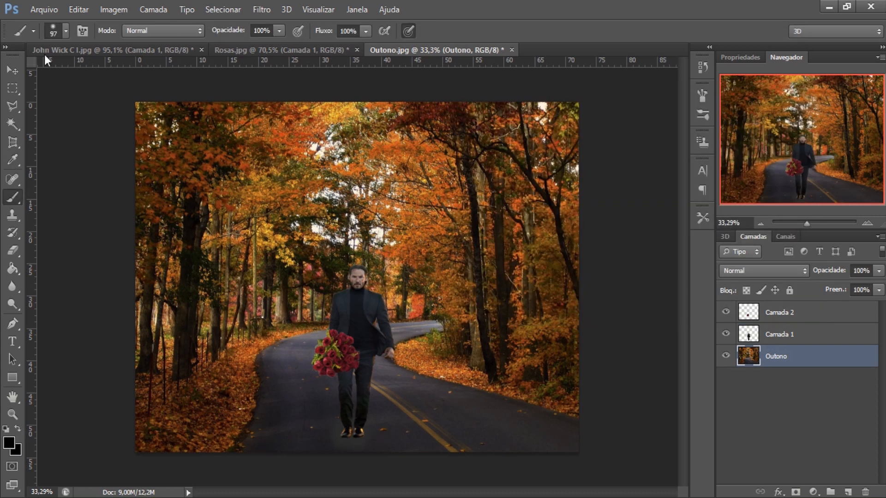
pyautogui.click(64, 31)
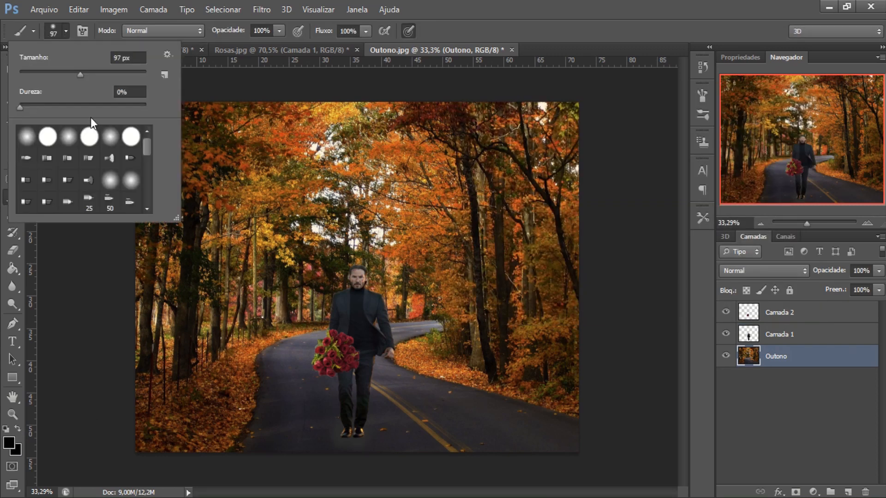
pyautogui.click(73, 141)
pyautogui.click(362, 85)
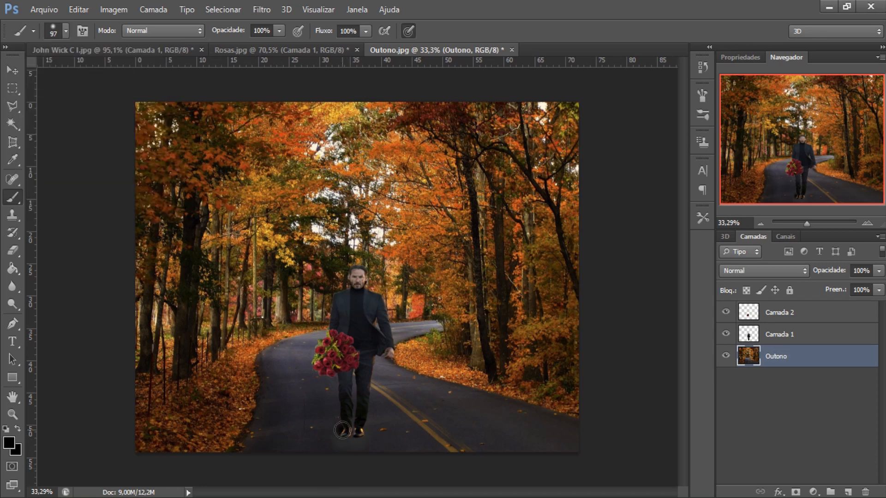
# Try painting a black shadow around the man's shoes on the Outono layer, and undo the strokes.
pyautogui.moveTo(333, 437)
pyautogui.mouseDown()
pyautogui.moveTo(332, 450)
pyautogui.moveTo(364, 445)
pyautogui.moveTo(349, 434)
pyautogui.moveTo(357, 448)
pyautogui.moveTo(369, 441)
pyautogui.moveTo(331, 433)
pyautogui.moveTo(366, 483)
pyautogui.mouseUp()
pyautogui.hotkey('ctrl', 'alt', 'z')
pyautogui.hotkey('ctrl', 'alt', 'z')
pyautogui.hotkey('ctrl', 'alt', 'z')
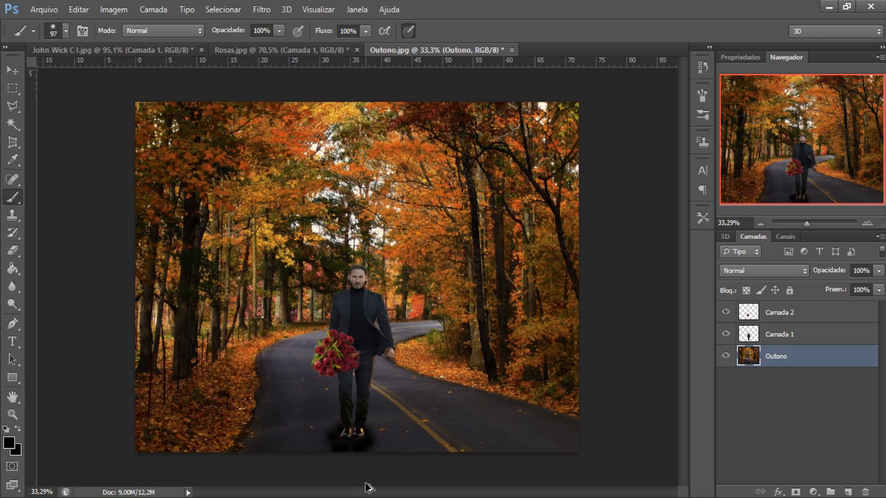
pyautogui.hotkey('ctrl', 'alt', 'z')
pyautogui.hotkey('ctrl', 'alt', 'z')
pyautogui.hotkey('ctrl', 'alt', 'z')
pyautogui.hotkey('ctrl', 'alt', 'z')
pyautogui.hotkey('ctrl', 'alt', 'z')
pyautogui.hotkey('ctrl', 'alt', 'z')
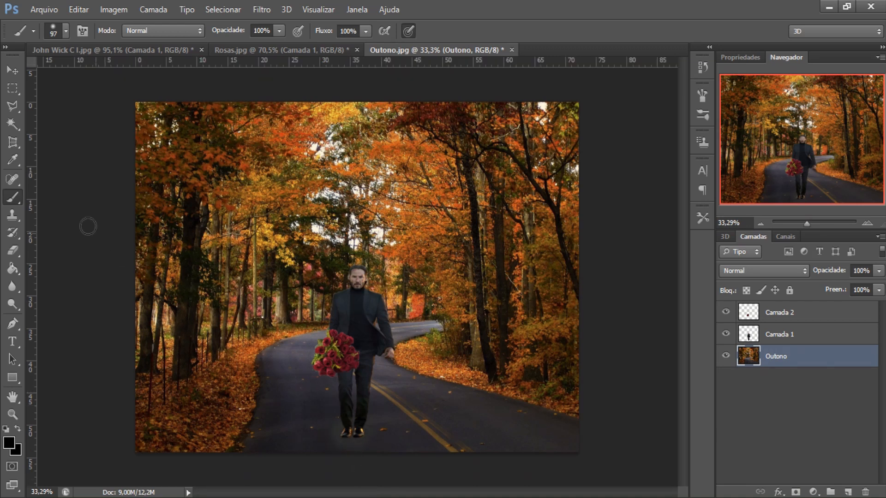
# Choose the first soft round brush preset again and set the foreground colour to near-black 0f0e0e.
pyautogui.click(67, 33)
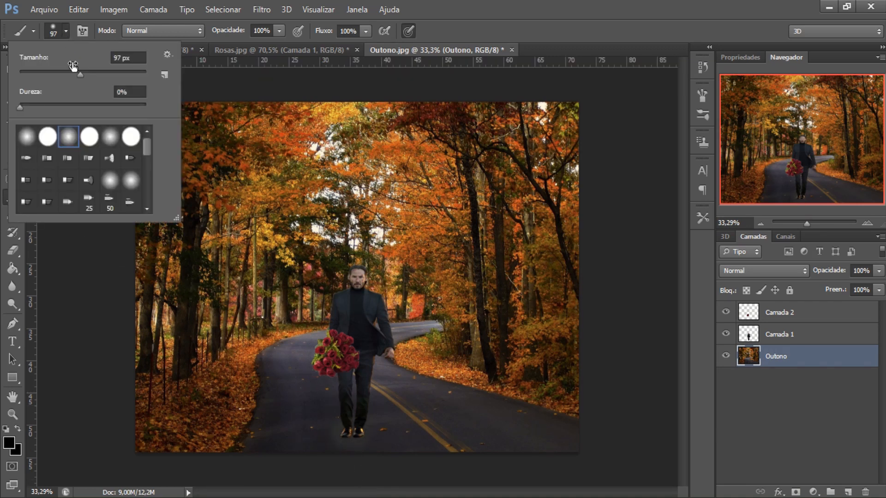
pyautogui.click(27, 137)
pyautogui.click(491, 7)
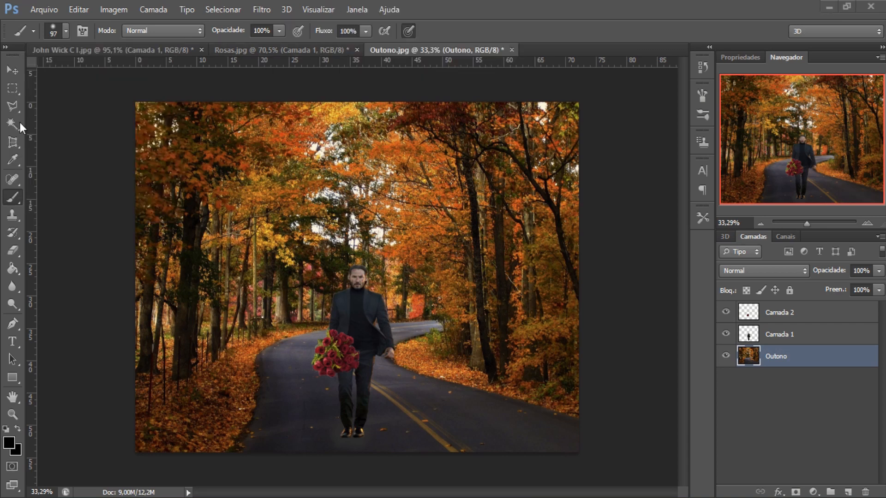
pyautogui.click(13, 445)
pyautogui.moveTo(466, 296); pyautogui.dragTo(466, 272)
pyautogui.click(766, 117)
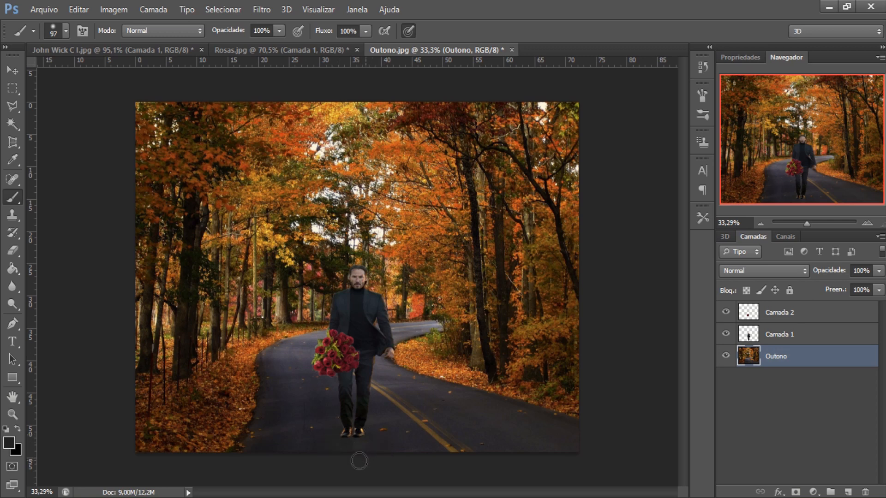
pyautogui.click(8, 442)
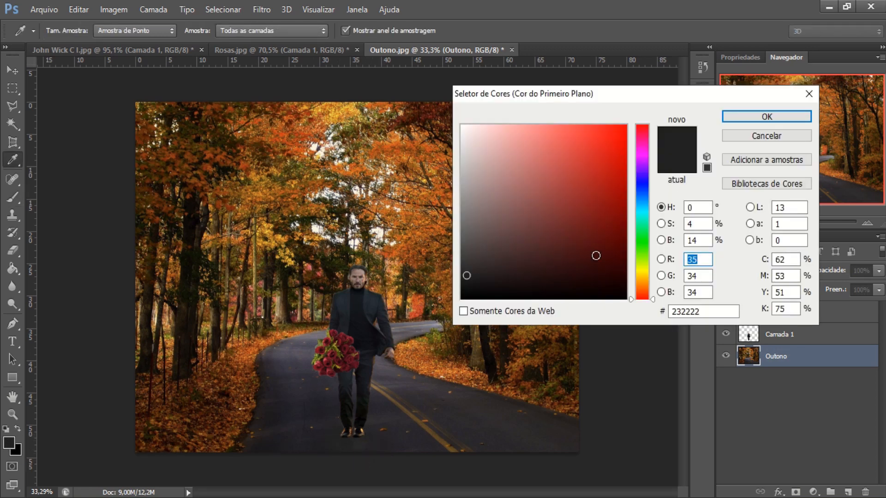
pyautogui.click(465, 278)
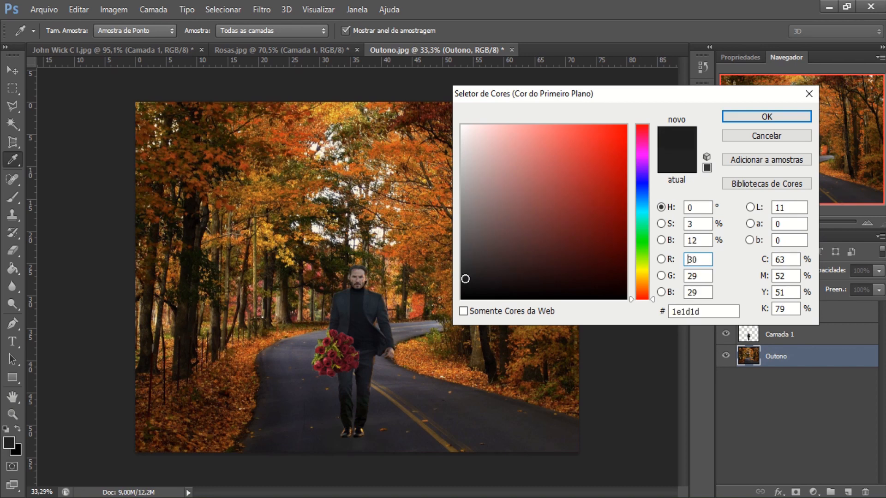
pyautogui.moveTo(464, 279); pyautogui.dragTo(468, 289)
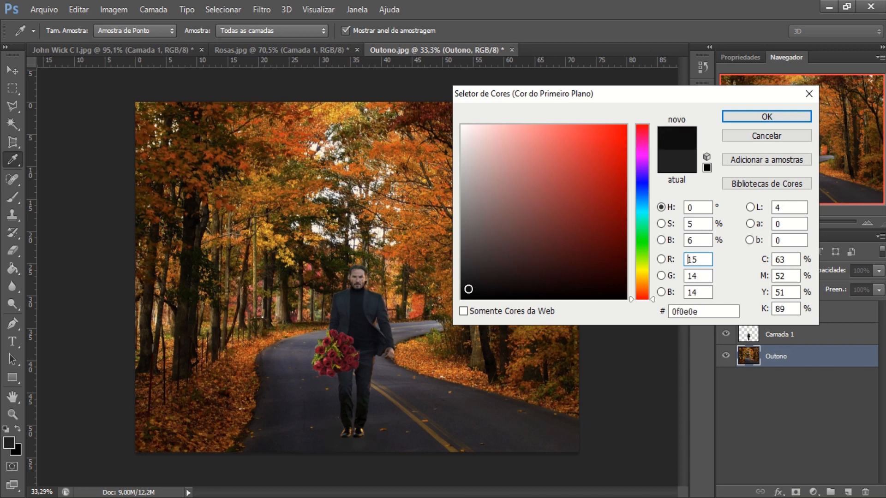
pyautogui.click(778, 118)
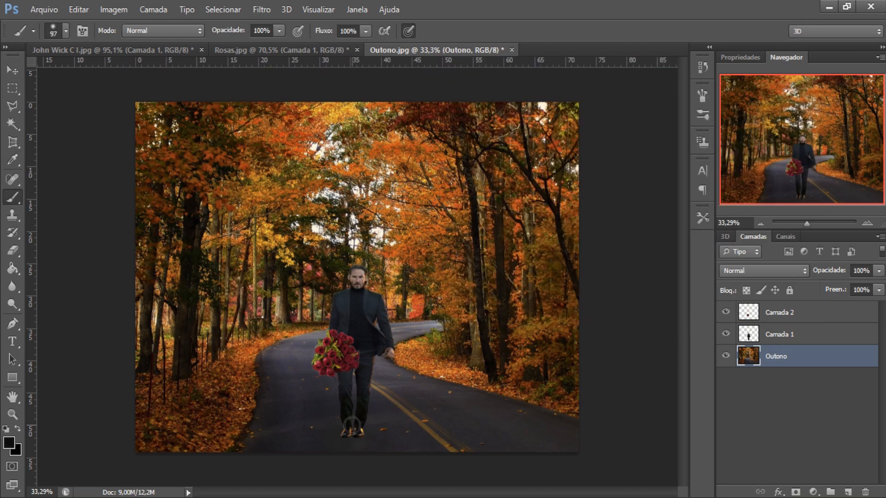
# Try a wider near-black shadow on the road under the man's feet, and undo all its strokes.
pyautogui.moveTo(338, 440)
pyautogui.mouseDown()
pyautogui.moveTo(369, 440)
pyautogui.moveTo(369, 431)
pyautogui.moveTo(311, 431)
pyautogui.moveTo(321, 437)
pyautogui.mouseUp()
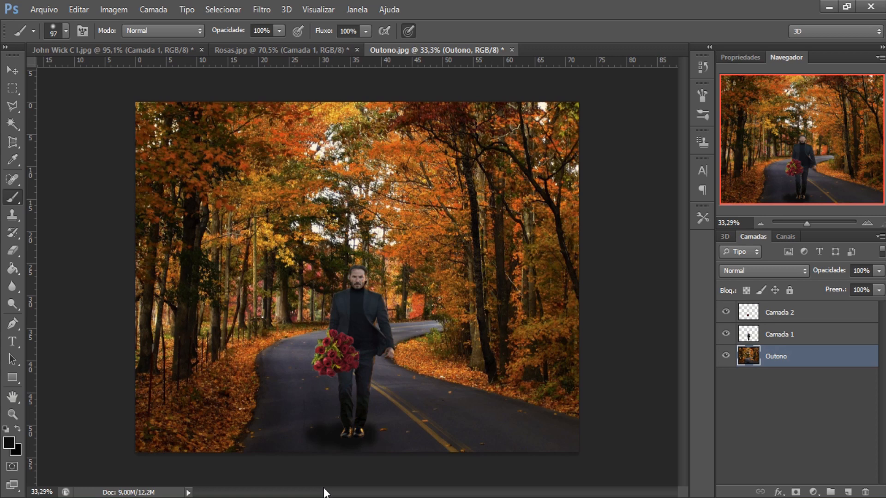
pyautogui.hotkey('ctrl', 'alt', 'z')
pyautogui.hotkey('ctrl', 'alt', 'z')
pyautogui.hotkey('ctrl', 'alt', 'z')
pyautogui.hotkey('ctrl', 'alt', 'z')
pyautogui.hotkey('ctrl', 'alt', 'z')
pyautogui.hotkey('ctrl', 'alt', 'z')
pyautogui.hotkey('ctrl', 'alt', 'z')
pyautogui.hotkey('ctrl', 'alt', 'z')
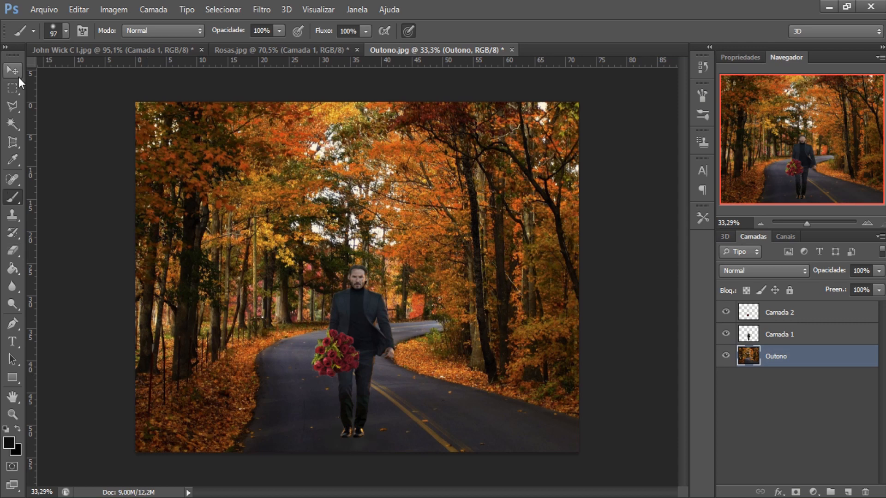
# Move the man on Camada 1 and the bouquet on Camada 2 down until his shoes fall below the image's lower edge.
pyautogui.click(774, 338)
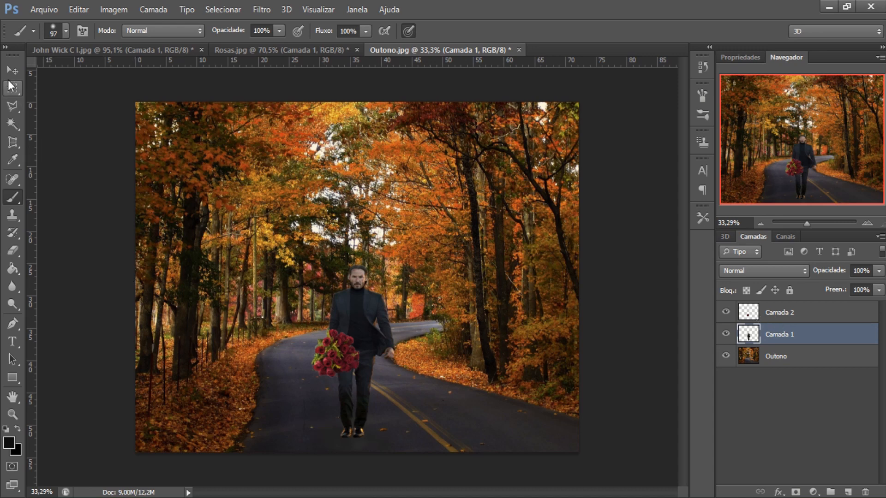
pyautogui.click(13, 70)
pyautogui.moveTo(366, 326); pyautogui.dragTo(327, 372)
pyautogui.click(765, 315)
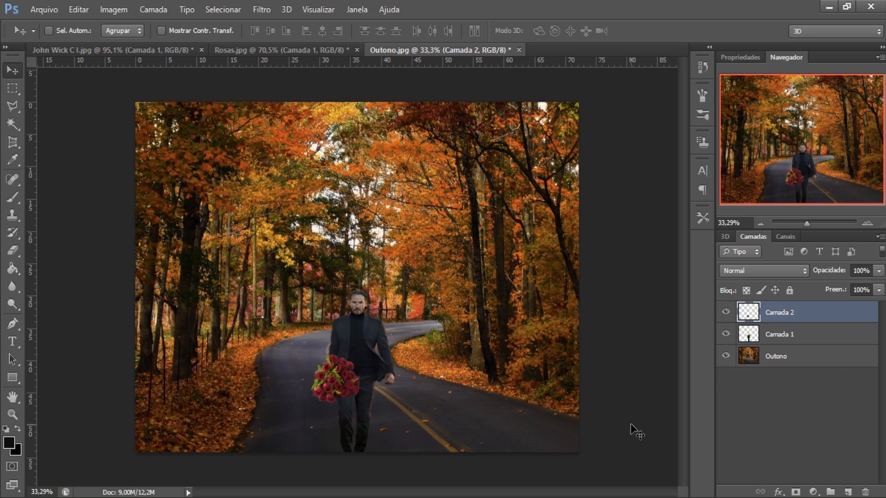
pyautogui.click(261, 9)
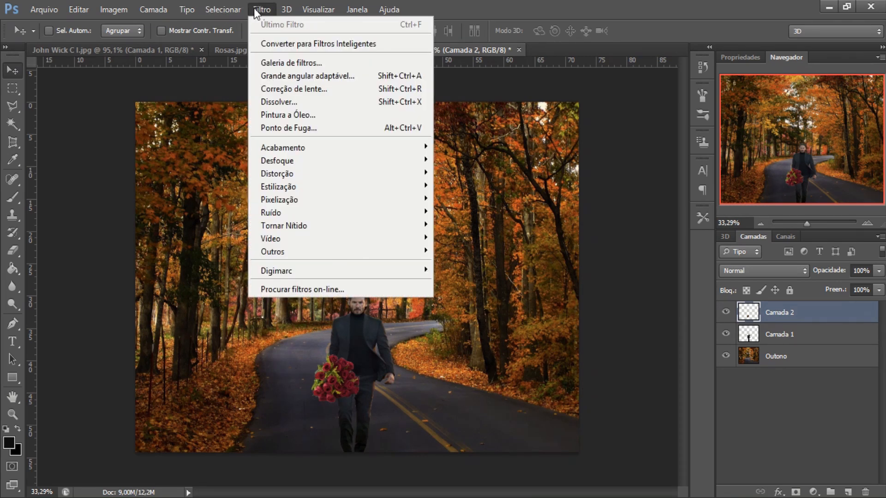
pyautogui.moveTo(312, 148)
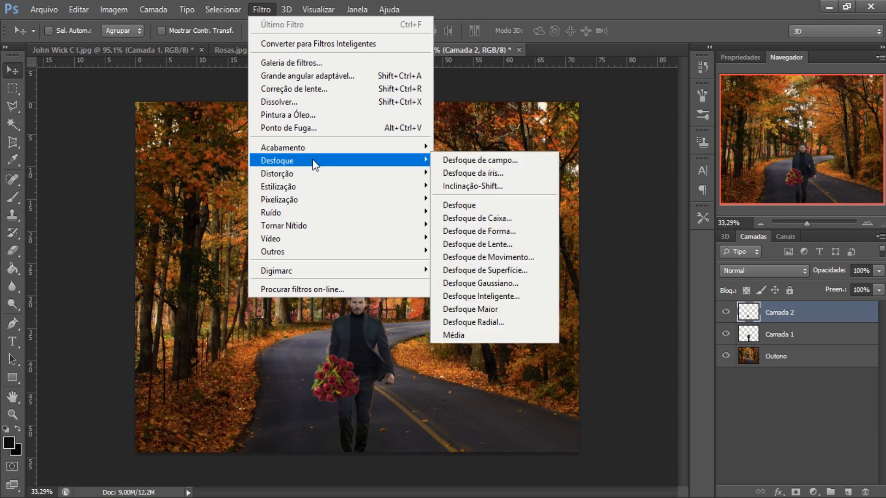
pyautogui.moveTo(316, 190)
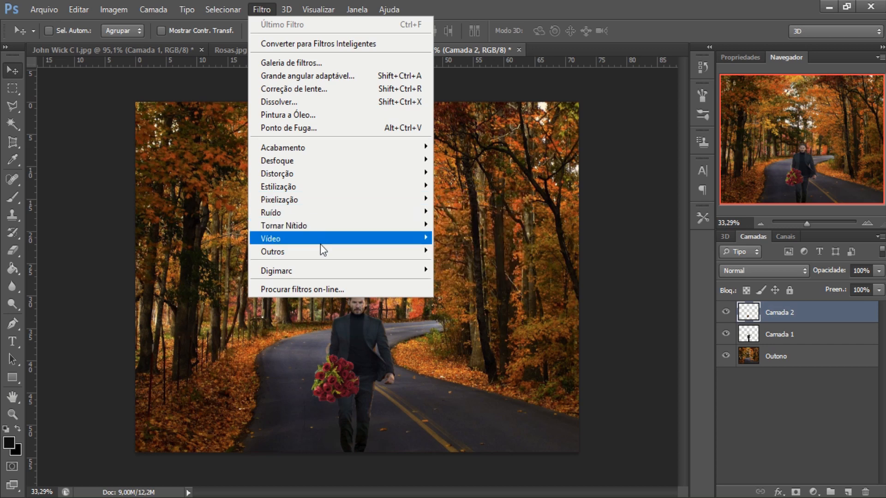
pyautogui.moveTo(321, 249)
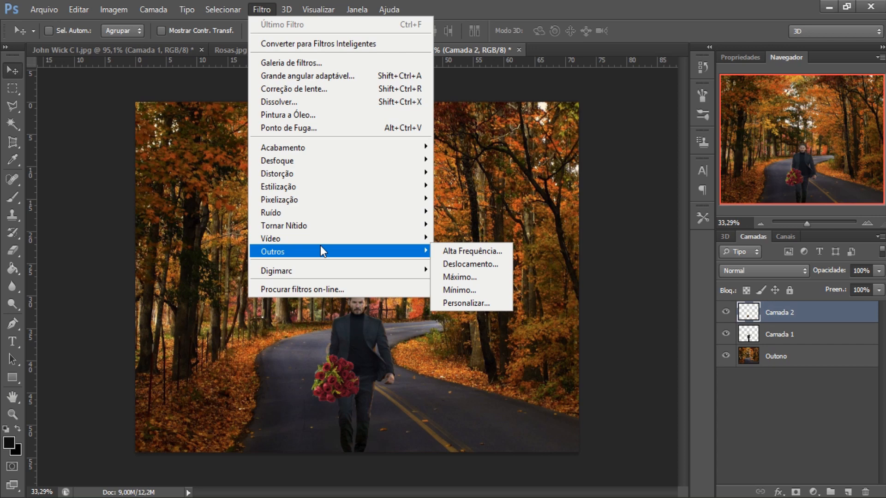
pyautogui.moveTo(317, 231)
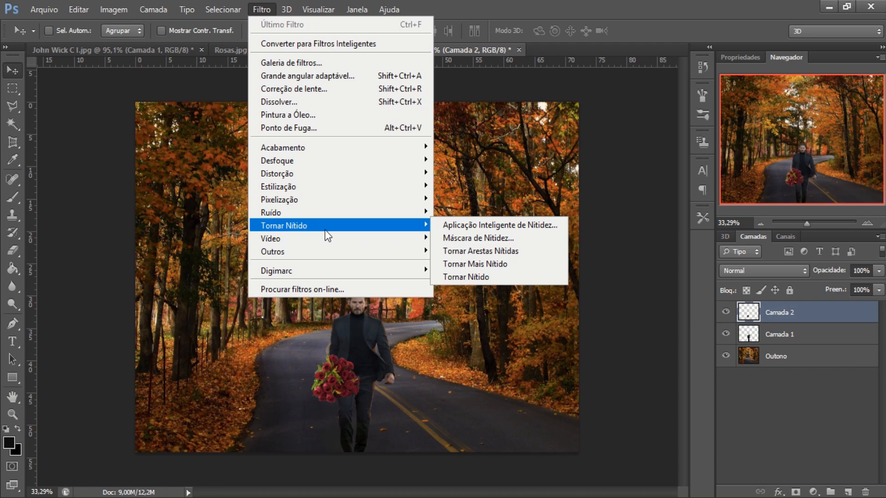
pyautogui.moveTo(336, 149)
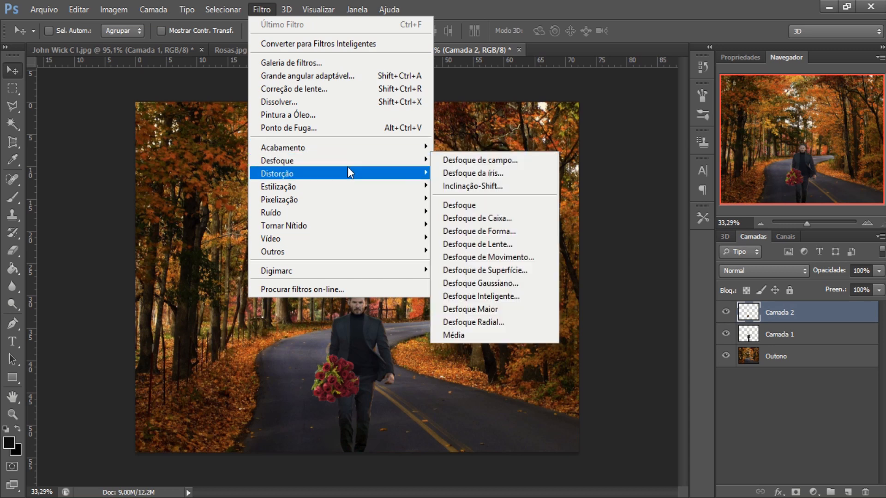
pyautogui.moveTo(347, 173)
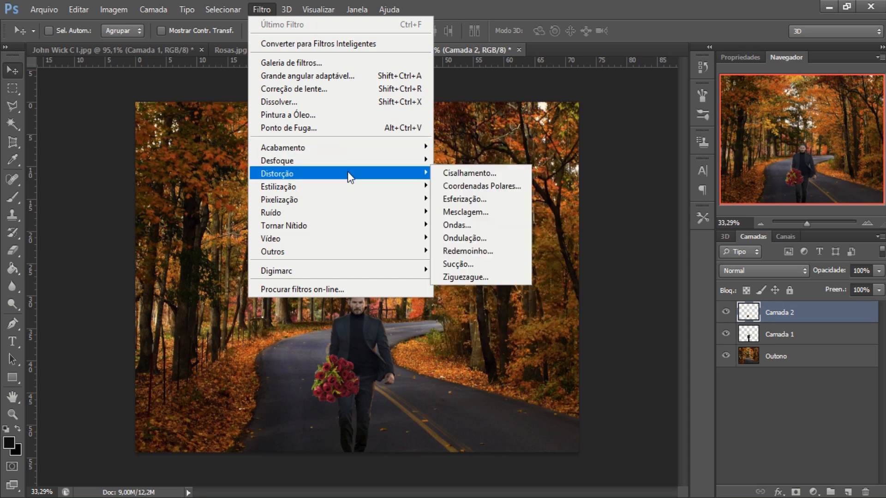
pyautogui.click(331, 115)
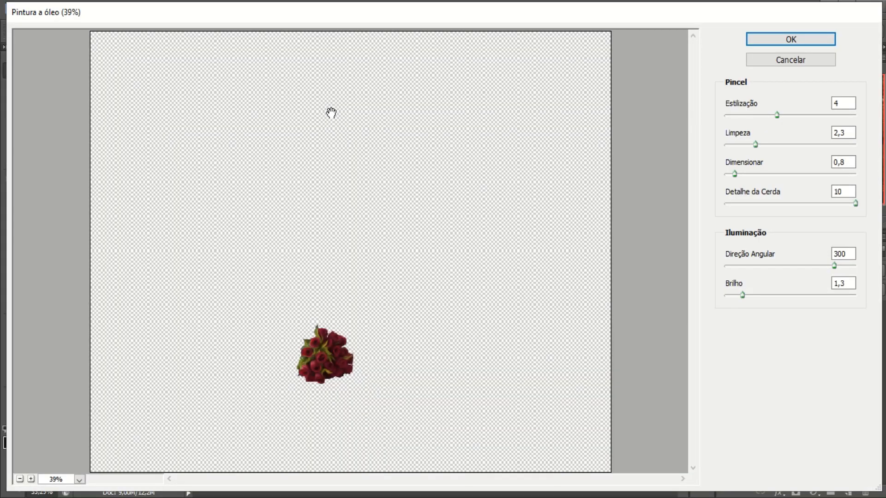
pyautogui.click(797, 60)
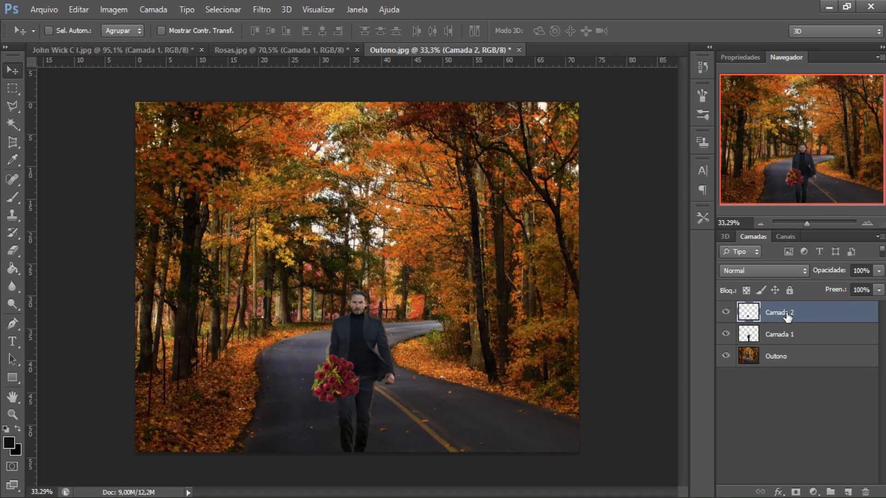
# Hide Camada 2 and Camada 1 to view the road alone, and show both layers again.
pyautogui.click(726, 312)
pyautogui.click(725, 333)
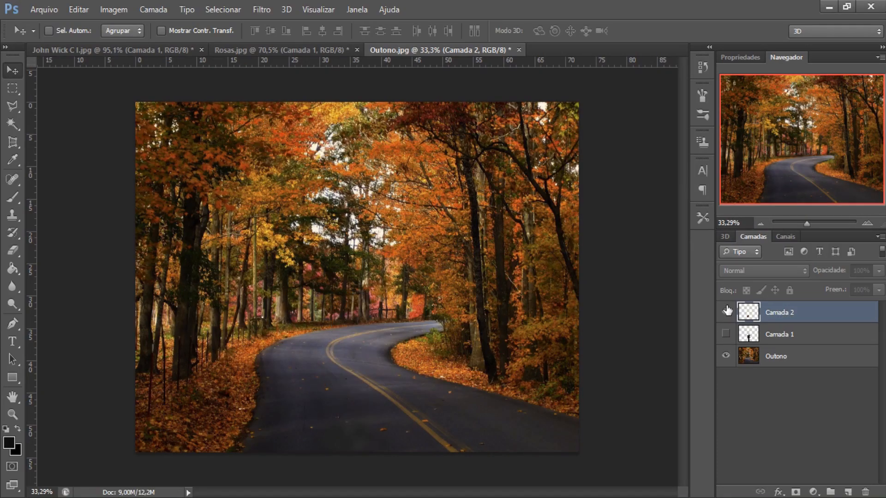
pyautogui.click(726, 312)
pyautogui.click(726, 333)
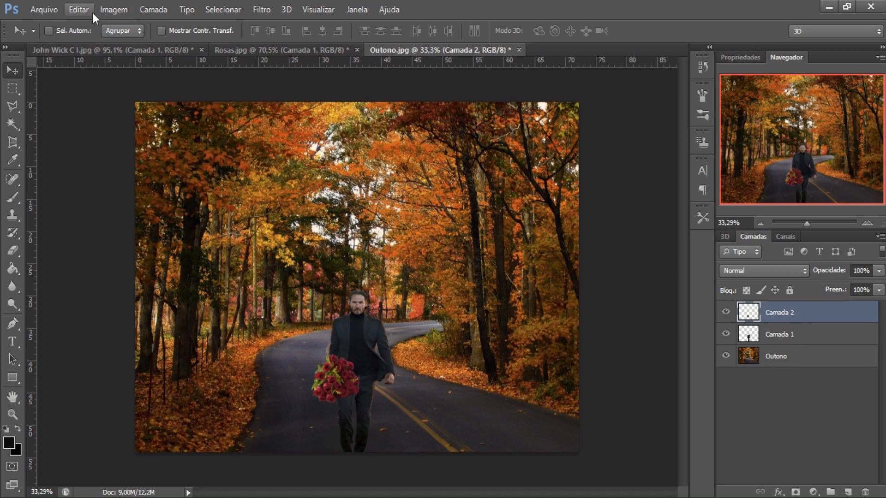
# Flatten the man, bouquet and road layers into a single background layer.
pyautogui.click(167, 12)
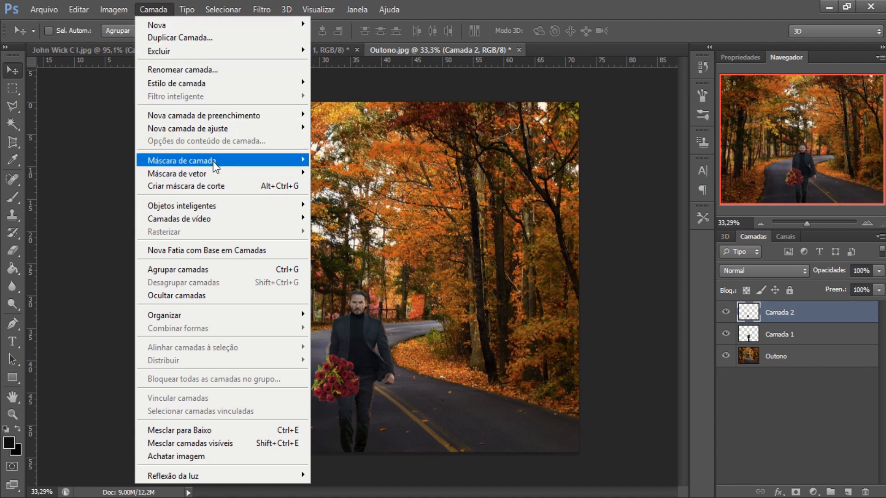
pyautogui.moveTo(212, 162)
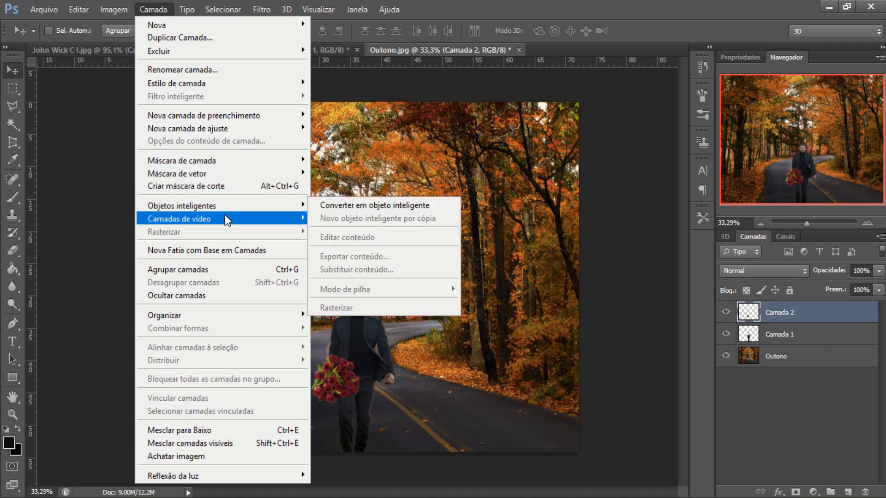
pyautogui.moveTo(226, 218)
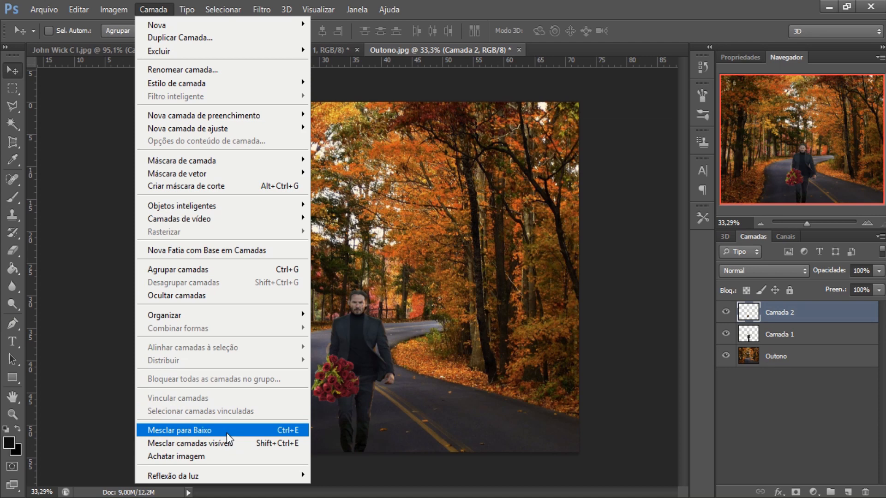
pyautogui.click(228, 459)
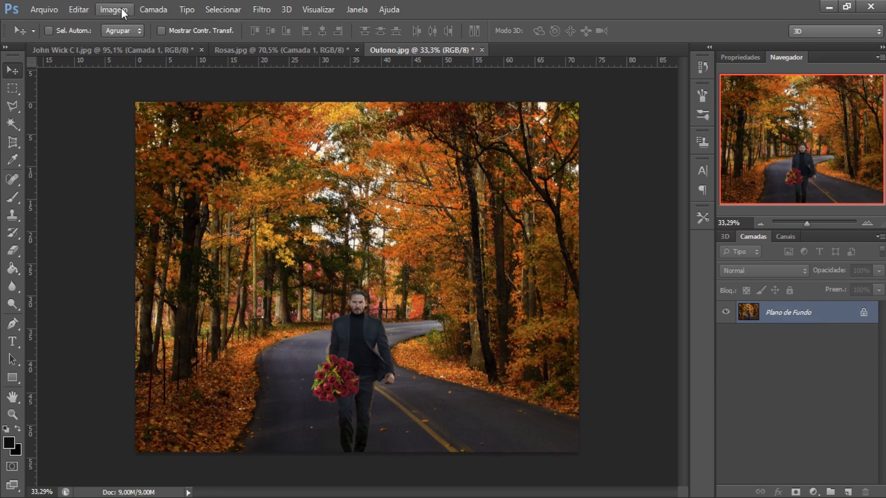
# Apply the Oil Paint filter to the flattened image with Estilização 0,99, Limpeza 7,35 and Dimensionar 10.
pyautogui.click(263, 9)
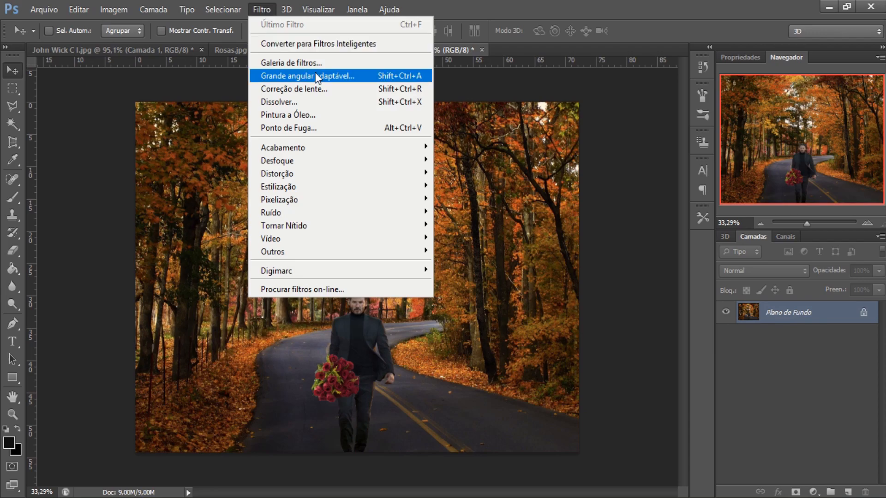
pyautogui.click(323, 115)
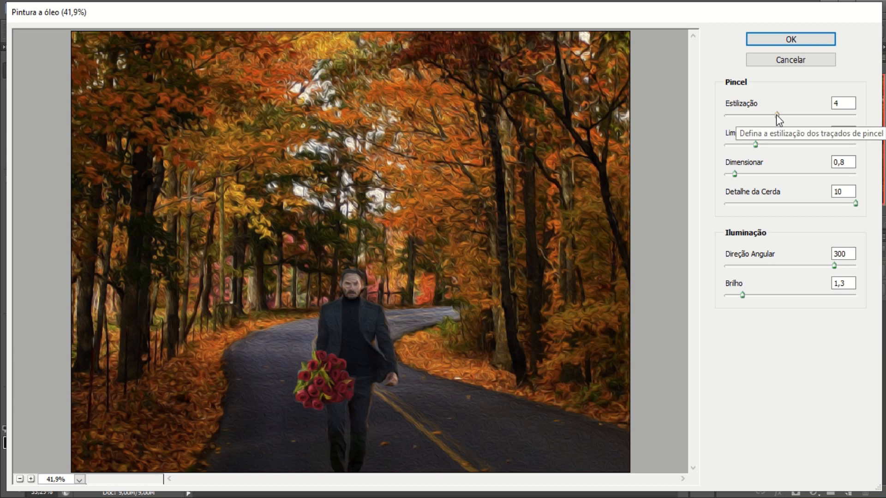
pyautogui.moveTo(776, 114); pyautogui.dragTo(737, 116)
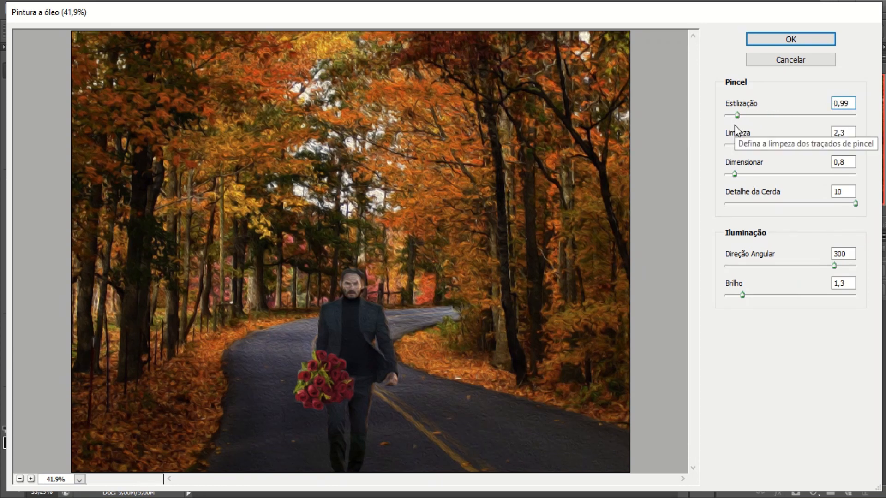
pyautogui.moveTo(757, 148); pyautogui.dragTo(824, 145)
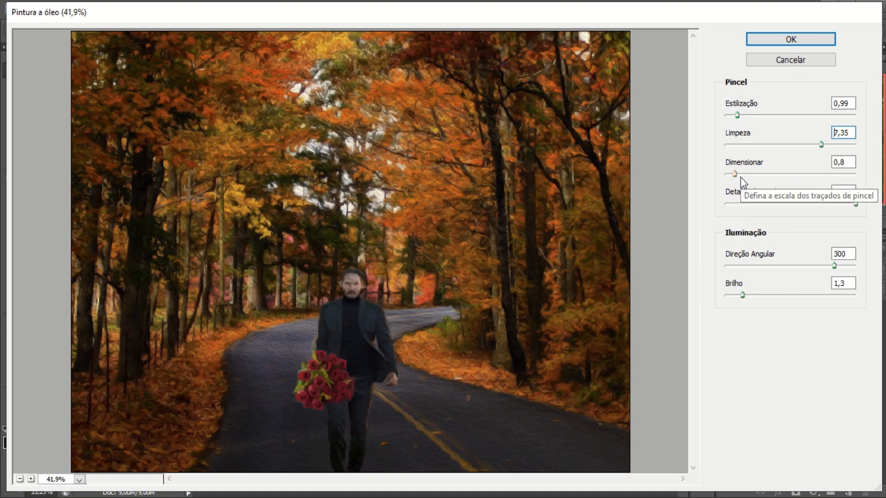
pyautogui.moveTo(735, 174); pyautogui.dragTo(857, 176)
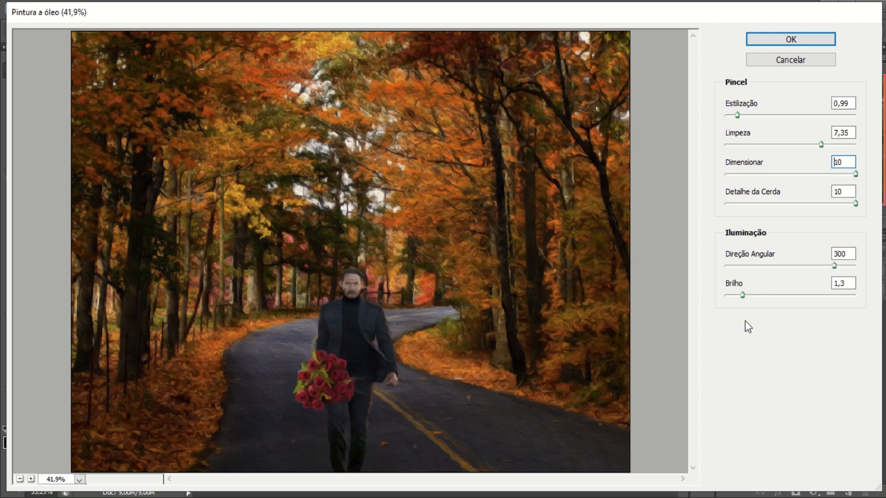
pyautogui.click(792, 40)
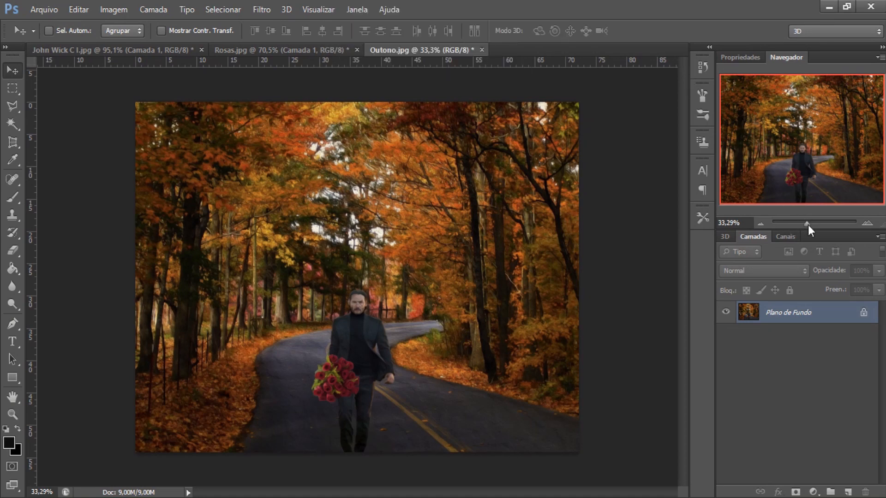
pyautogui.moveTo(808, 225)
pyautogui.mouseDown()
pyautogui.moveTo(820, 225)
pyautogui.moveTo(793, 225)
pyautogui.moveTo(806, 226)
pyautogui.mouseUp()
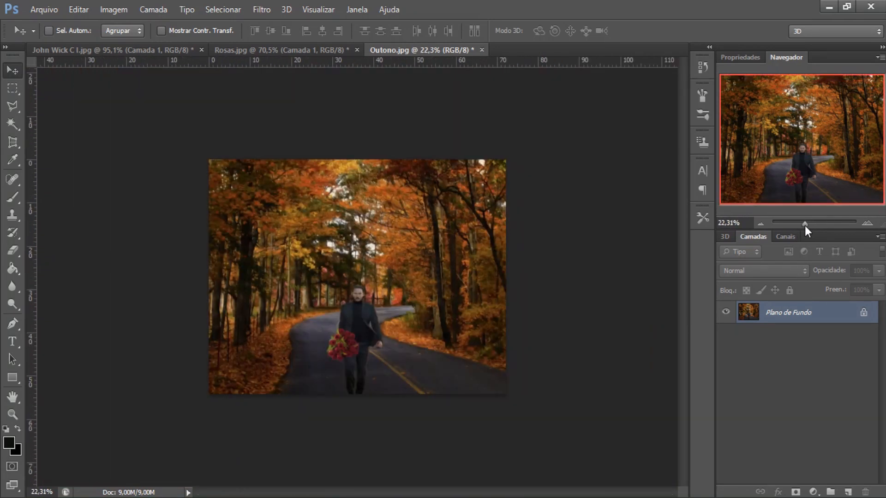
pyautogui.moveTo(805, 225); pyautogui.dragTo(807, 226)
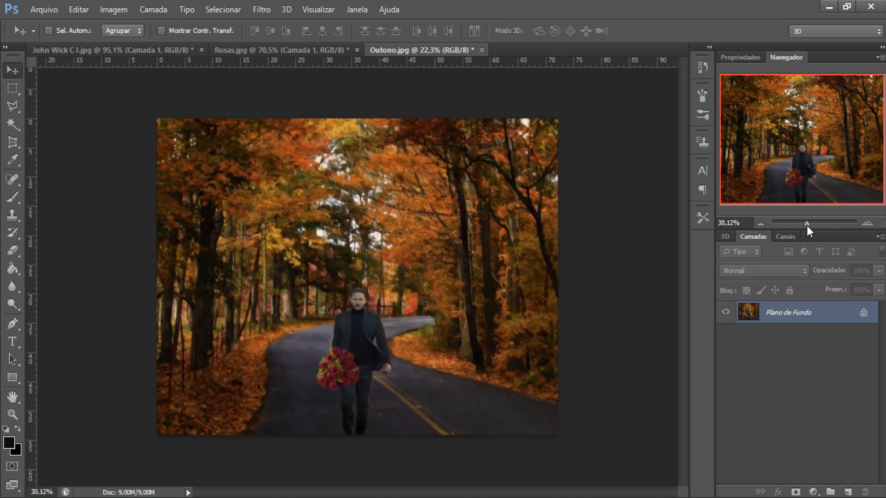
pyautogui.moveTo(808, 231); pyautogui.dragTo(809, 230)
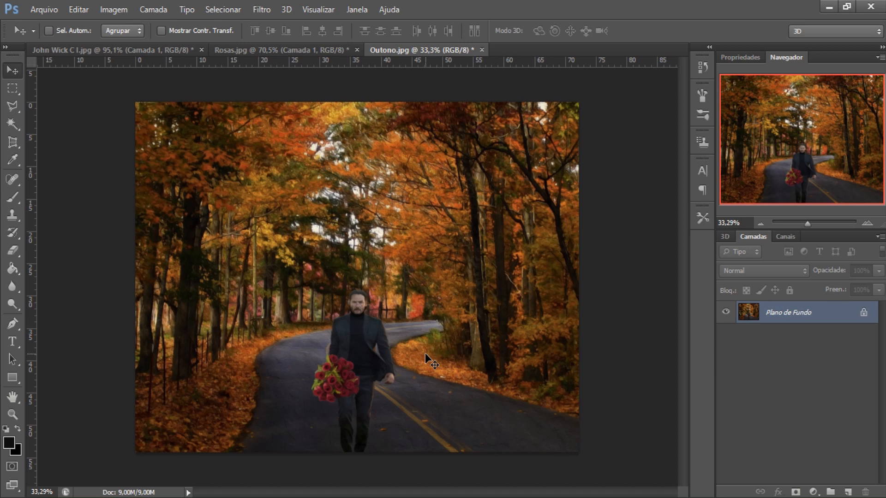
# Save Outono.jpg as a progressive JPEG at quality 11 (Máxima).
pyautogui.click(47, 12)
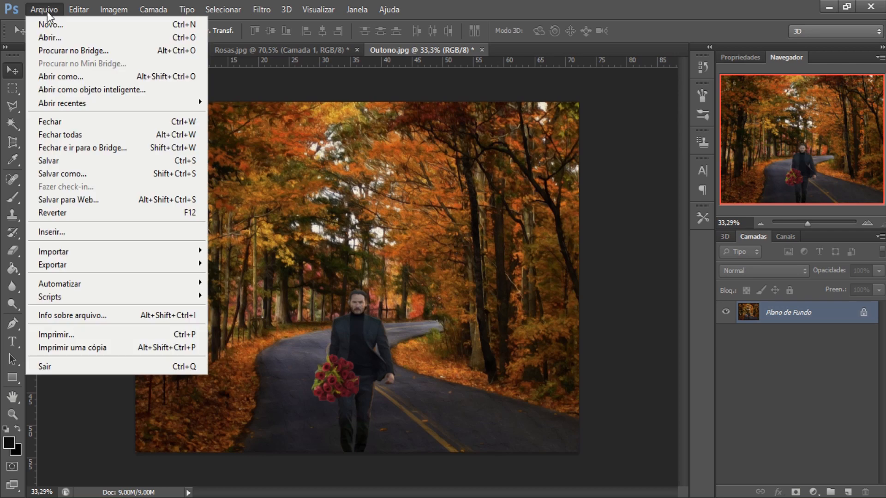
pyautogui.click(68, 157)
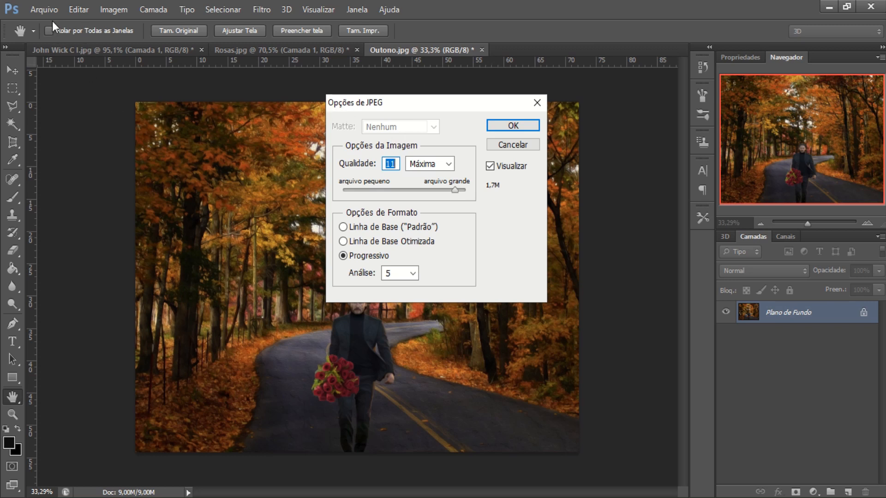
pyautogui.moveTo(397, 103); pyautogui.dragTo(363, 141)
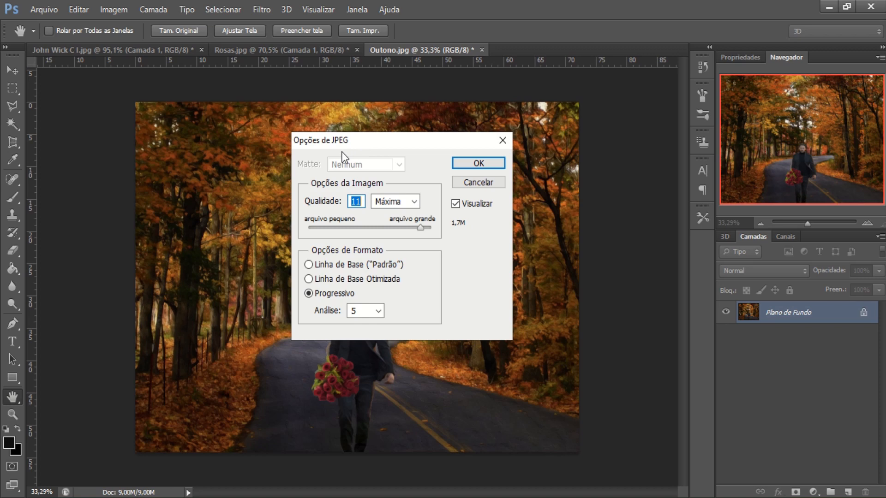
pyautogui.click(478, 164)
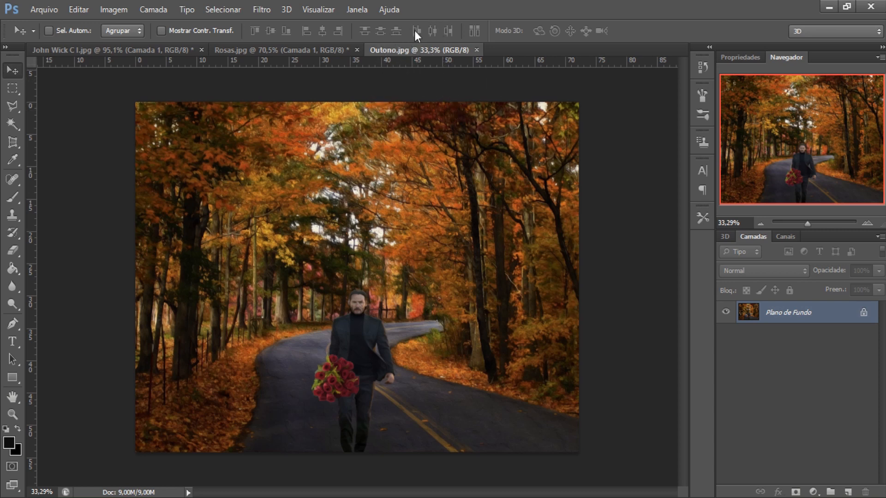
# Begin saving the oil-painted image as a new file in the Photoshop (*.PSD;*.PDD) format.
pyautogui.click(33, 10)
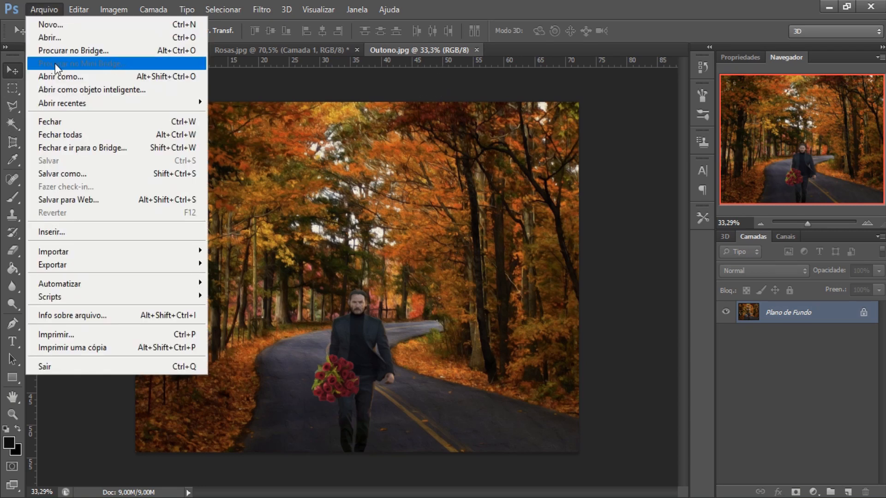
pyautogui.click(97, 176)
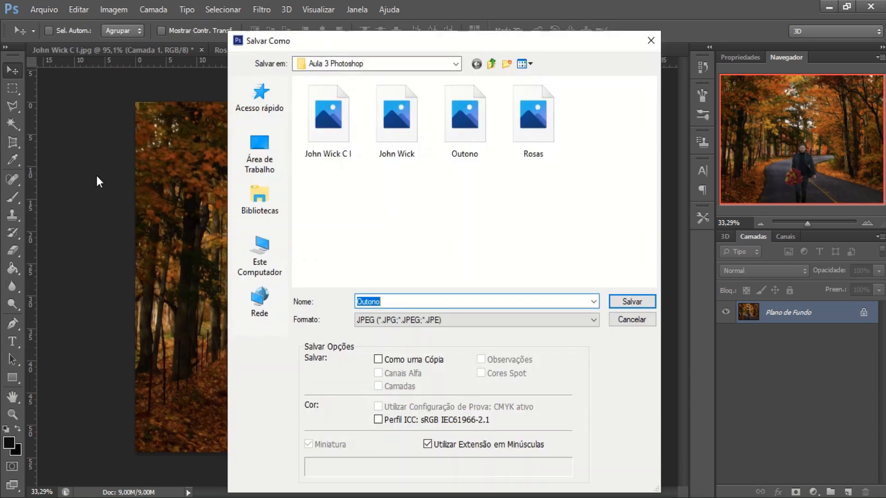
pyautogui.click(483, 321)
pyautogui.click(483, 322)
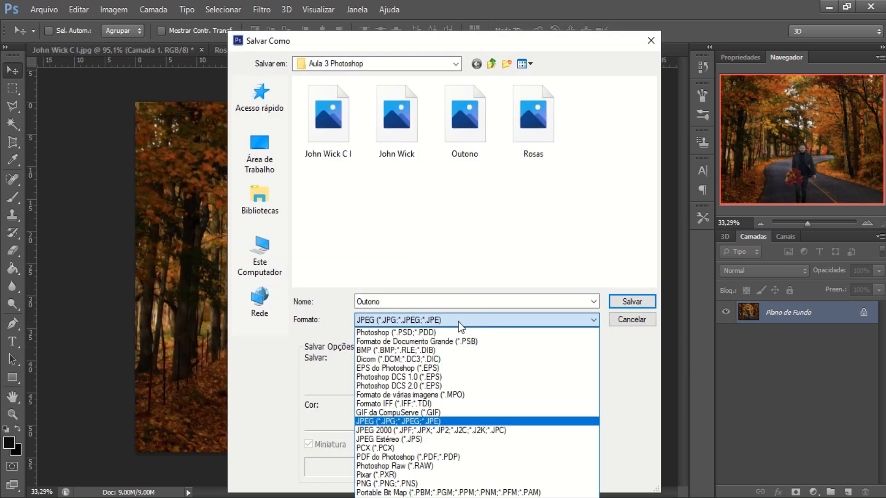
pyautogui.click(430, 330)
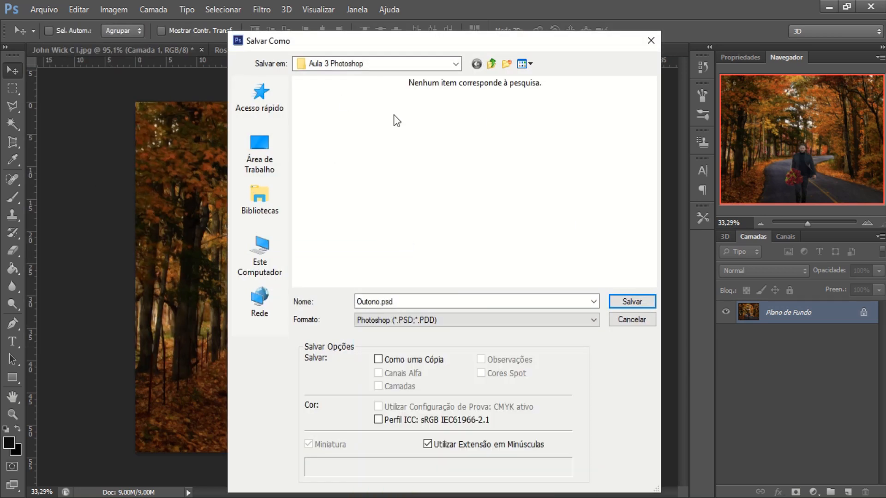
# Name the file John Wick flores and save it in the Aula 3 Photoshop folder.
pyautogui.doubleClick(382, 300)
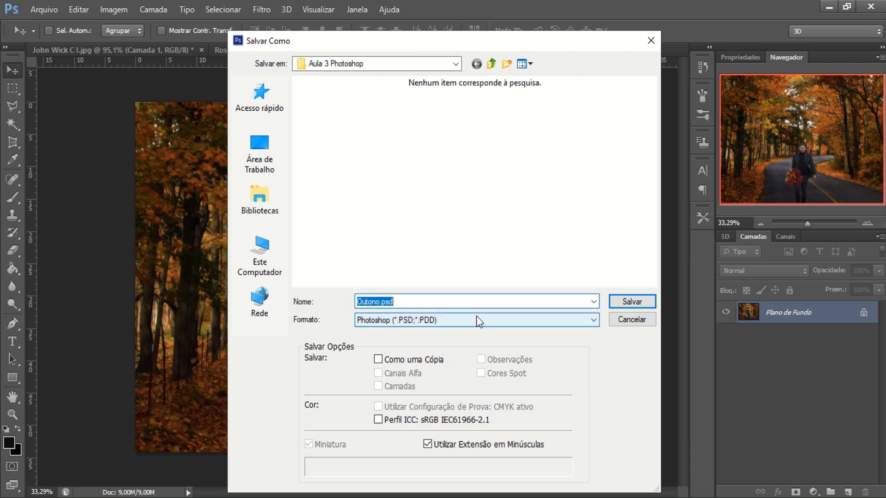
pyautogui.click(384, 302)
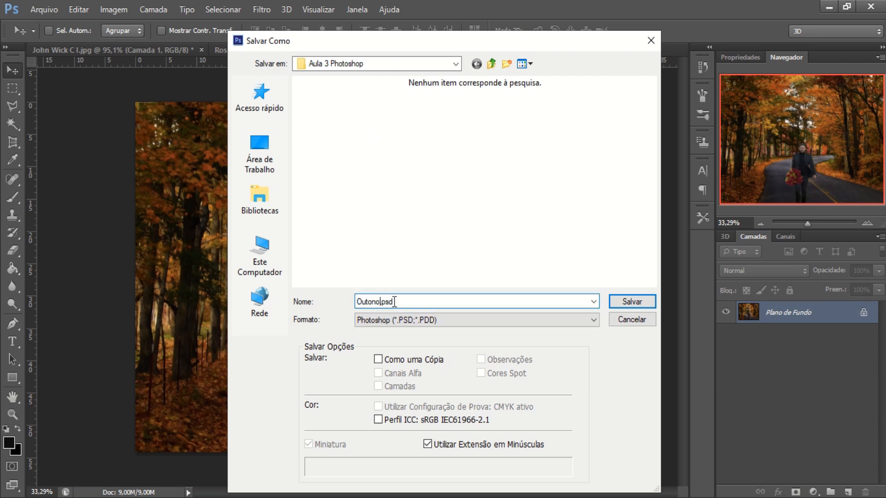
pyautogui.press('BackSpace')
pyautogui.press('BackSpace')
pyautogui.press('BackSpace')
pyautogui.press('BackSpace')
pyautogui.press('BackSpace')
pyautogui.press('BackSpace')
pyautogui.write('John Wick flores')
pyautogui.click(645, 303)
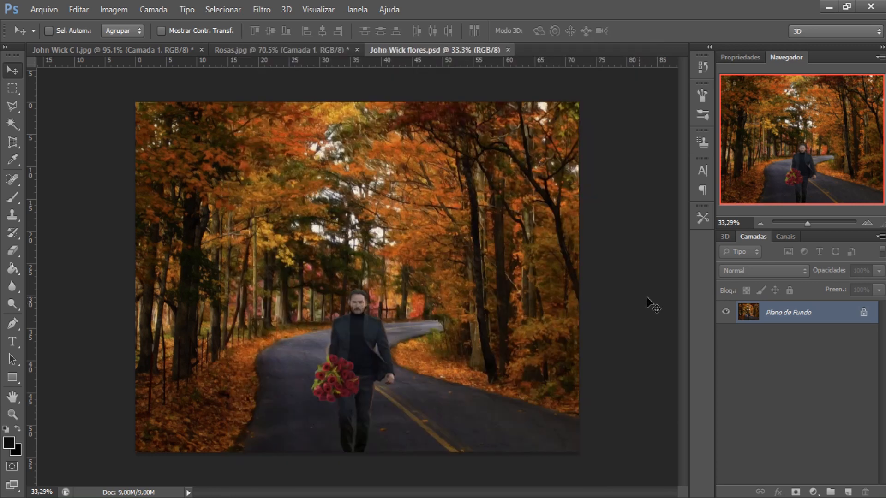
# Minimize Photoshop, check the saved files in the desktop's Aula 3 Photoshop folder, and close the folder window.
pyautogui.click(829, 7)
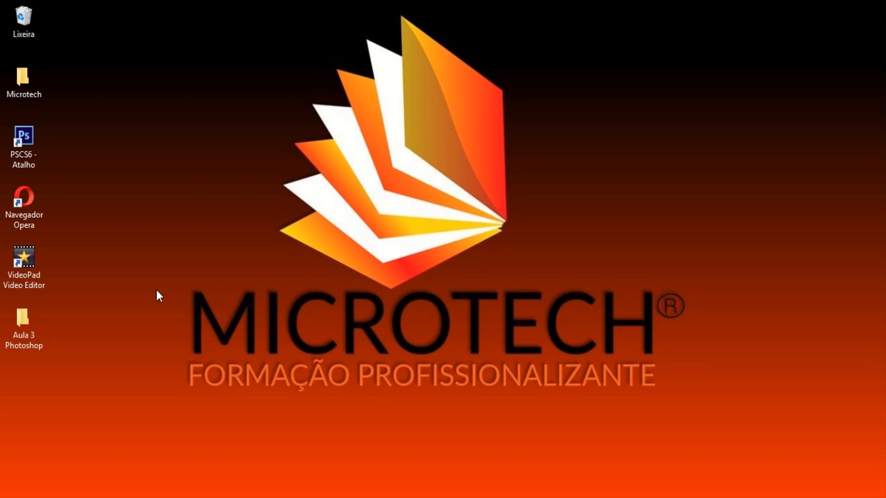
pyautogui.doubleClick(23, 323)
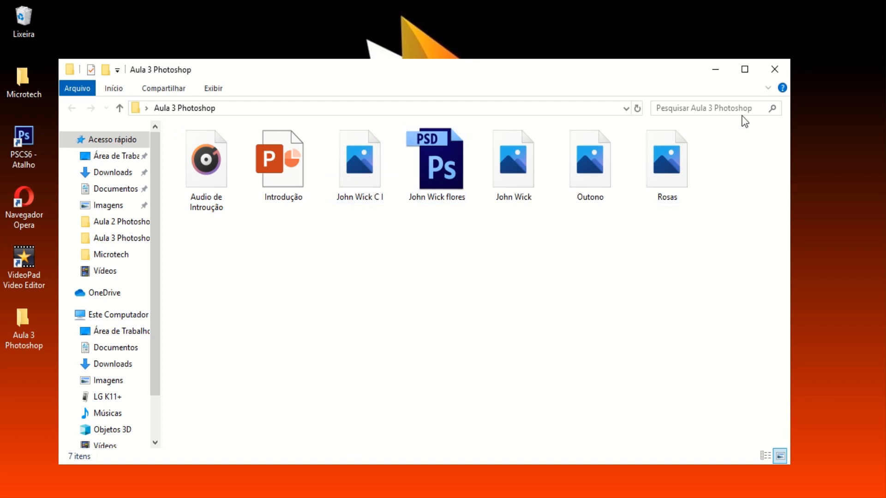
pyautogui.click(775, 69)
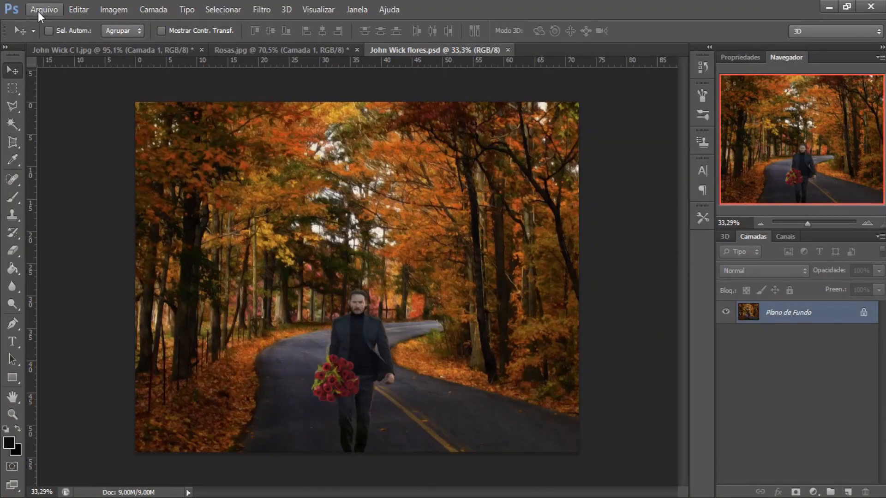
pyautogui.click(41, 11)
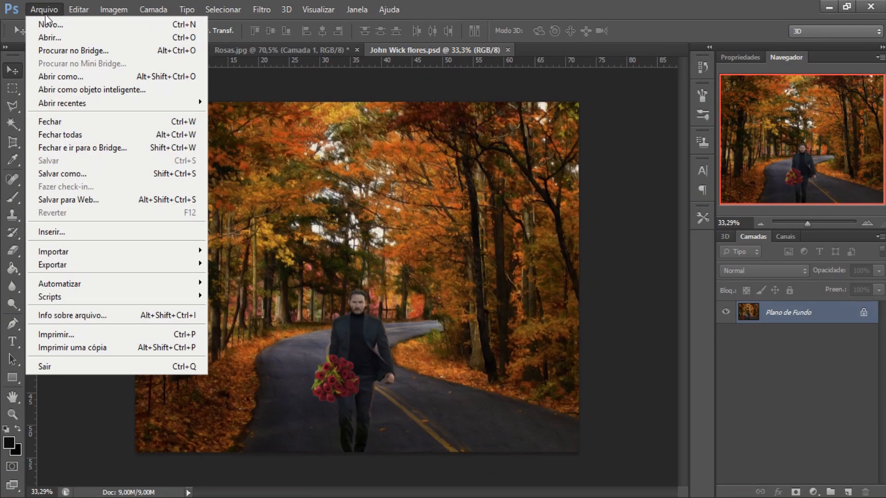
pyautogui.click(87, 170)
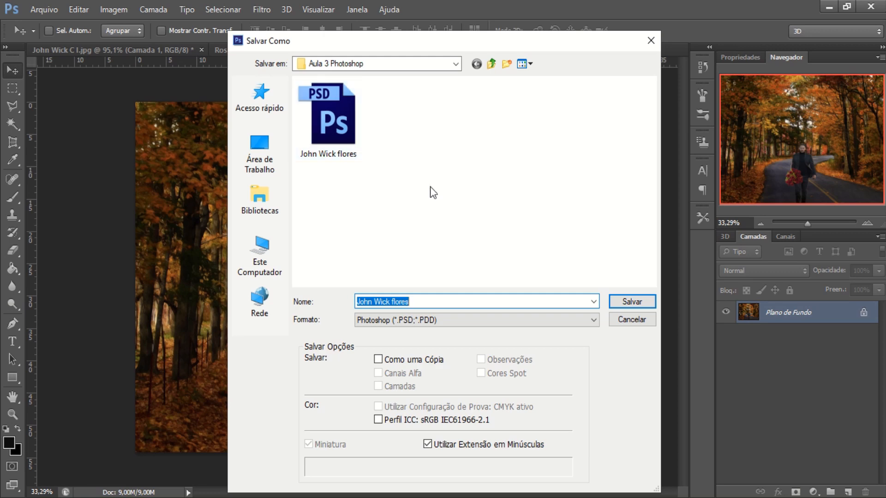
pyautogui.click(657, 37)
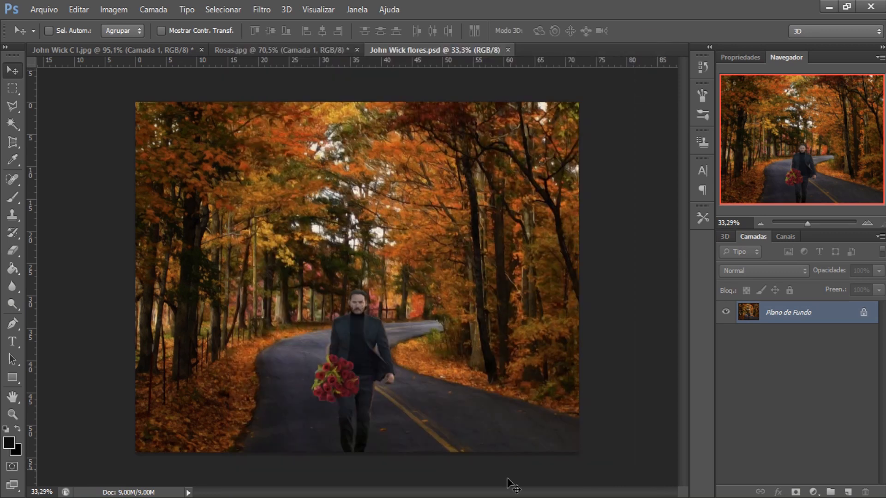
# View the saved Outono.jpg from the Aula 3 Photoshop folder in the Fotos viewer, close it, and return to Photoshop.
pyautogui.press('super+e')
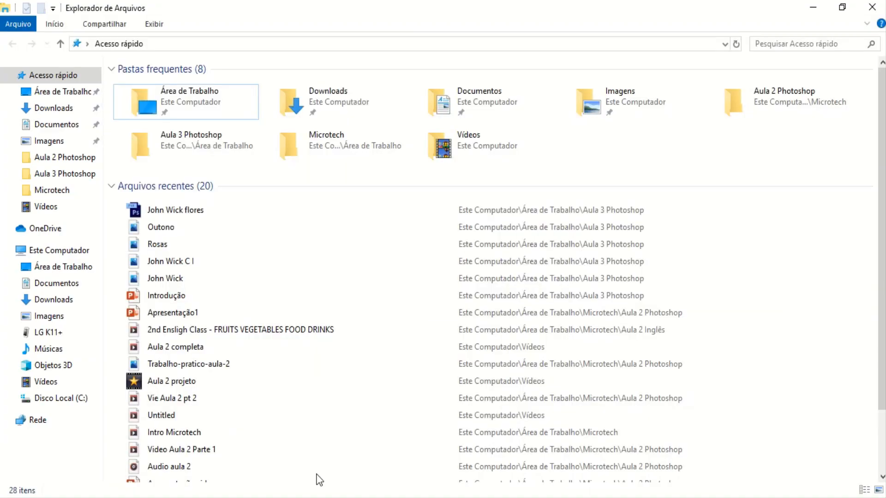
pyautogui.doubleClick(183, 139)
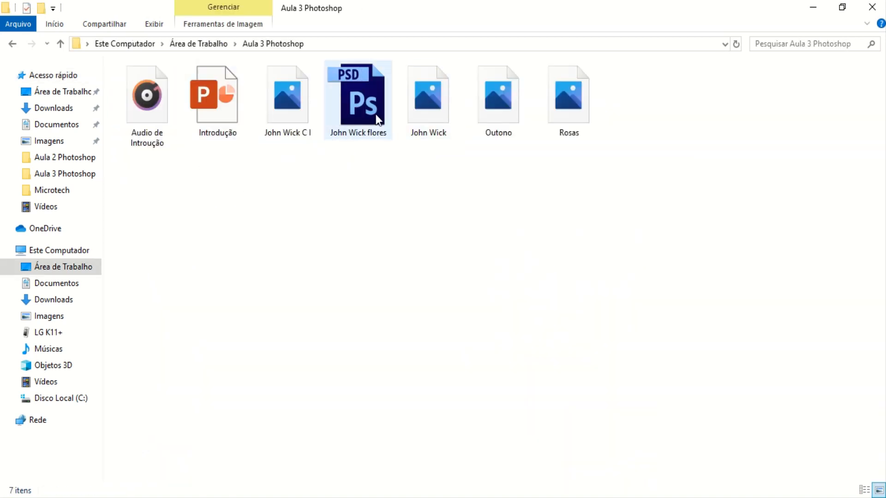
pyautogui.doubleClick(494, 112)
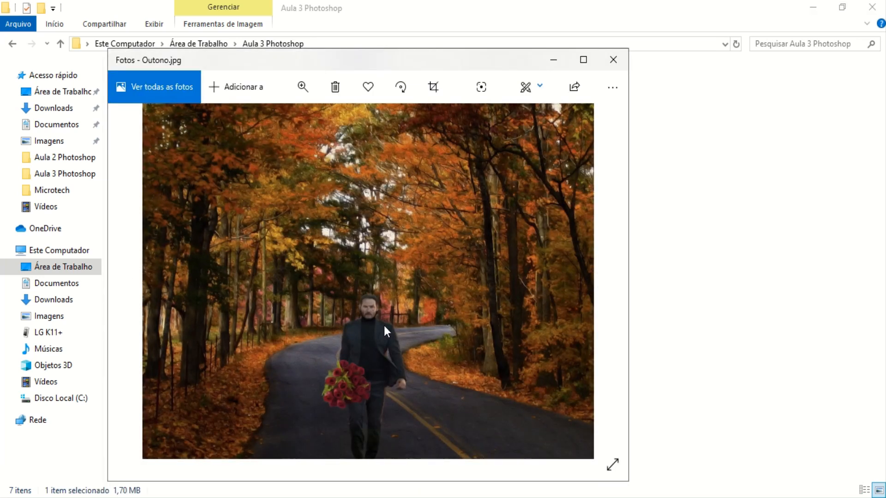
pyautogui.scroll(1, 386, 336)
pyautogui.scroll(-1, 385, 337)
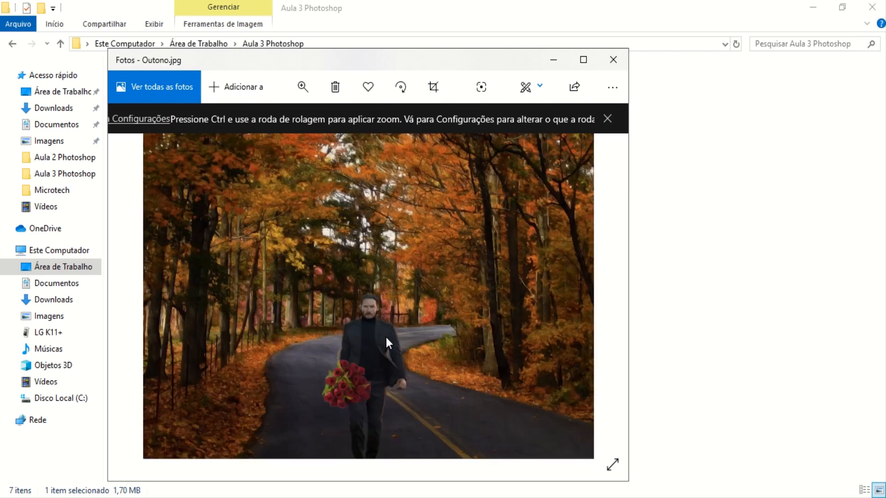
pyautogui.click(306, 96)
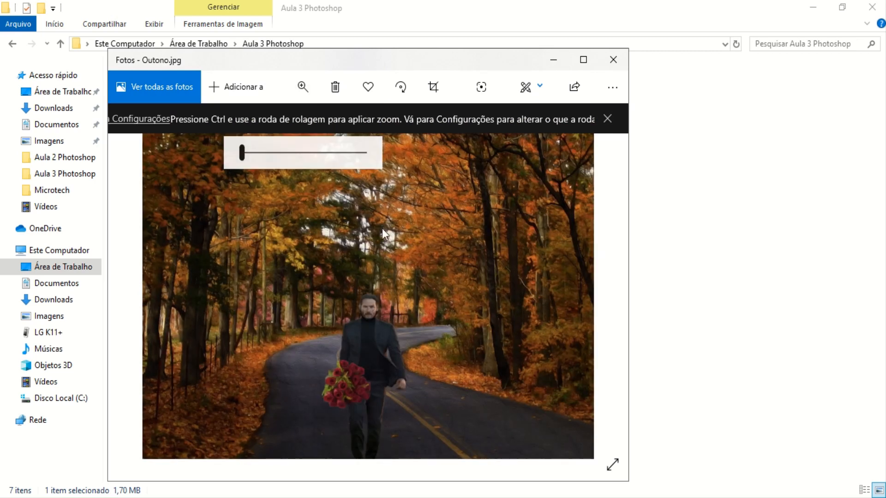
pyautogui.moveTo(241, 155); pyautogui.dragTo(221, 156)
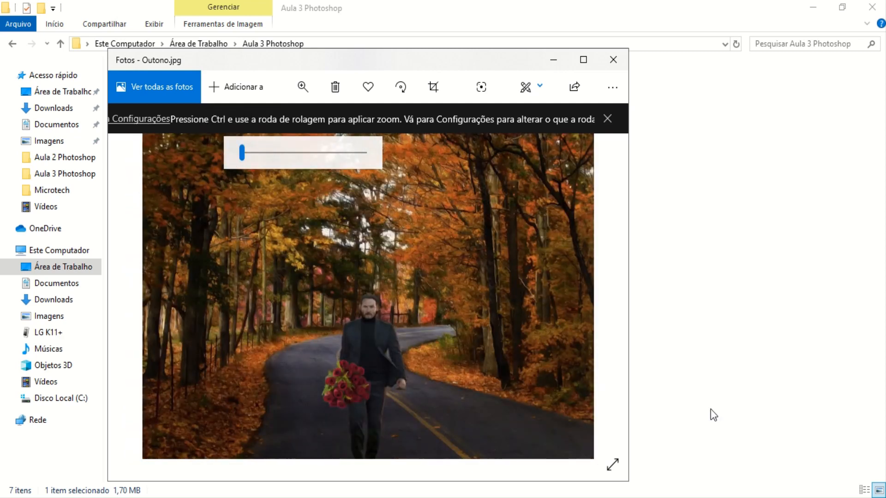
pyautogui.click(619, 64)
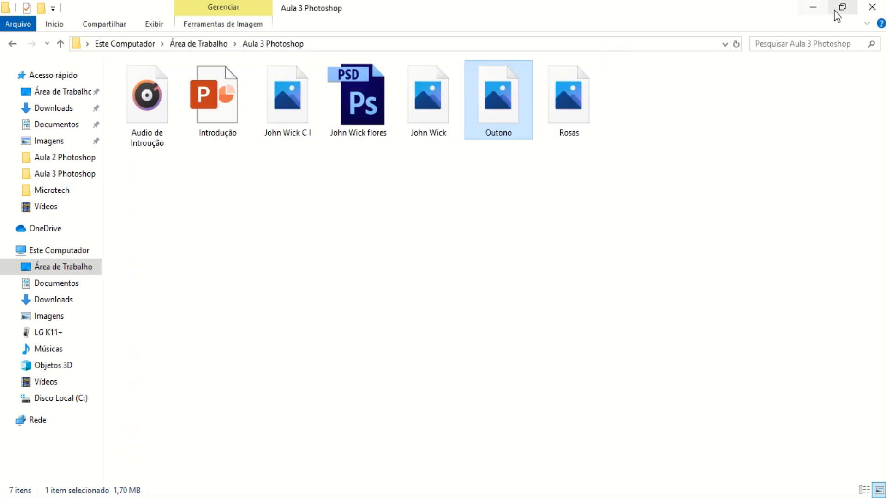
pyautogui.click(811, 7)
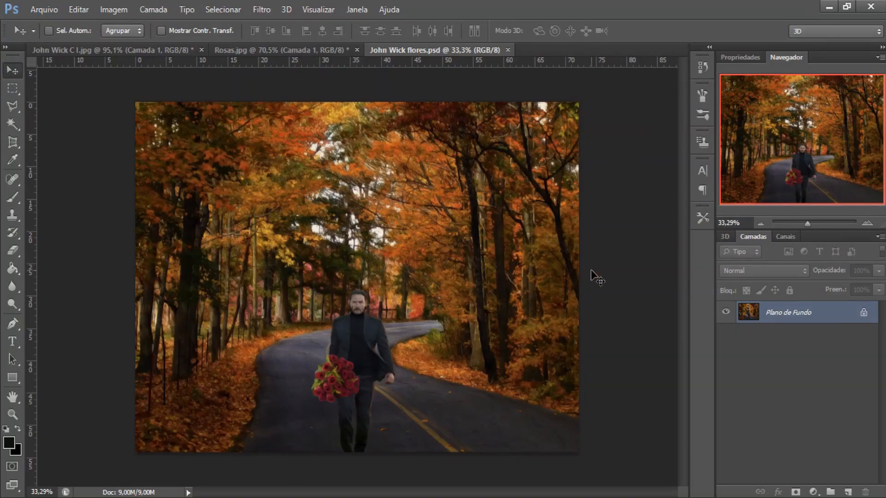